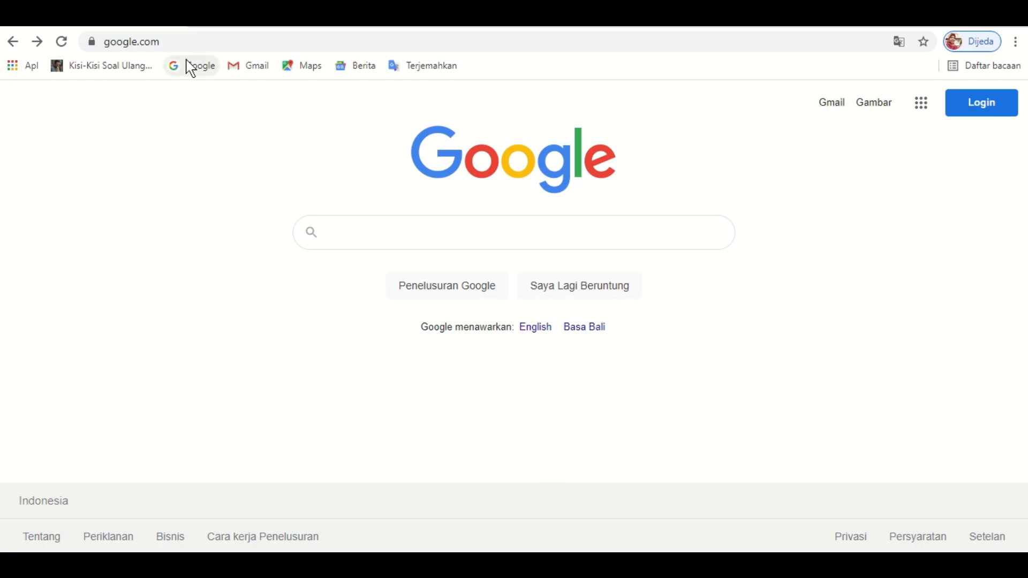
- Go to sway.office.com and open the Microsoft sign-in page
left_click(165, 39)
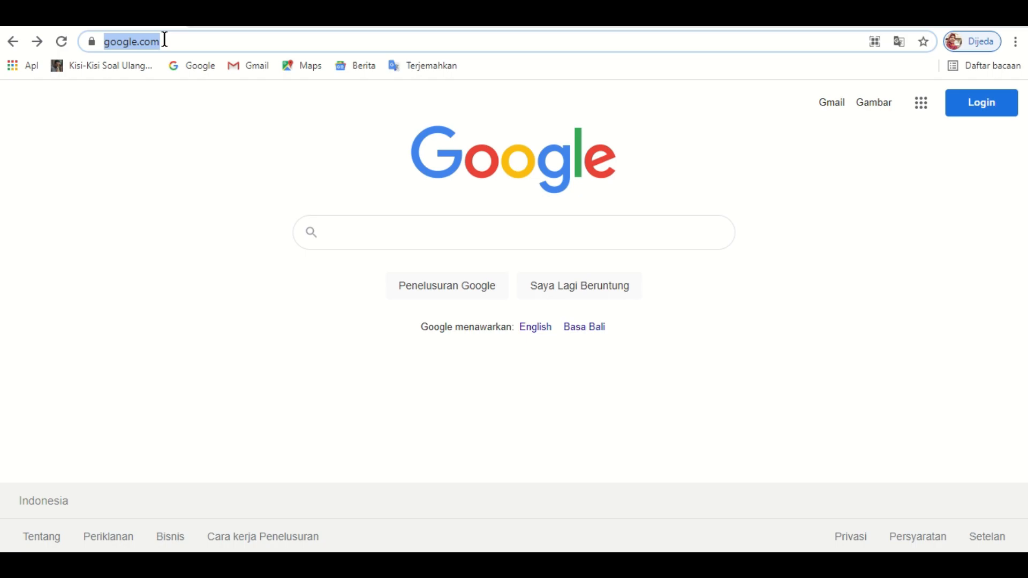
type("sway.offic")
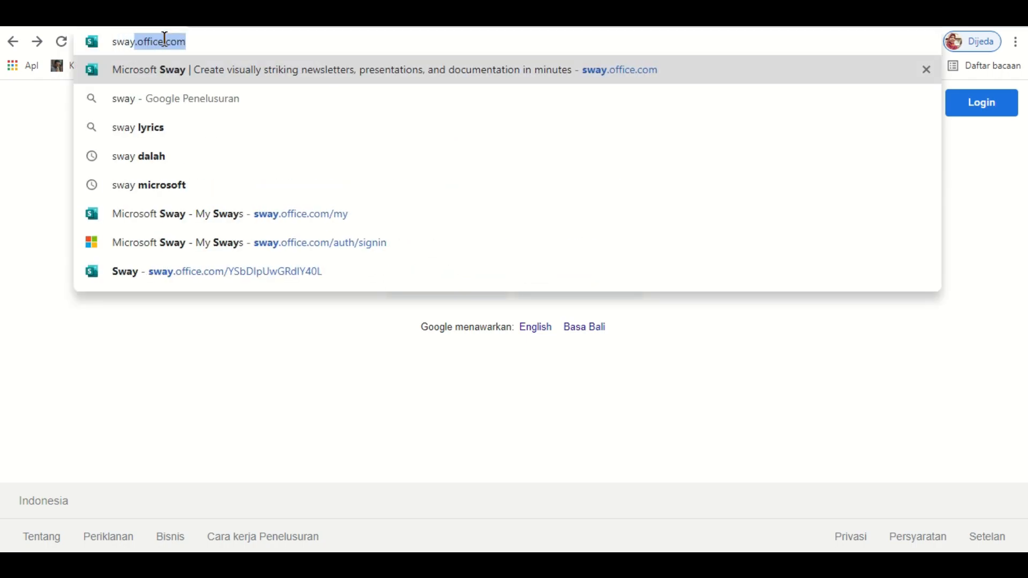
left_click(222, 42)
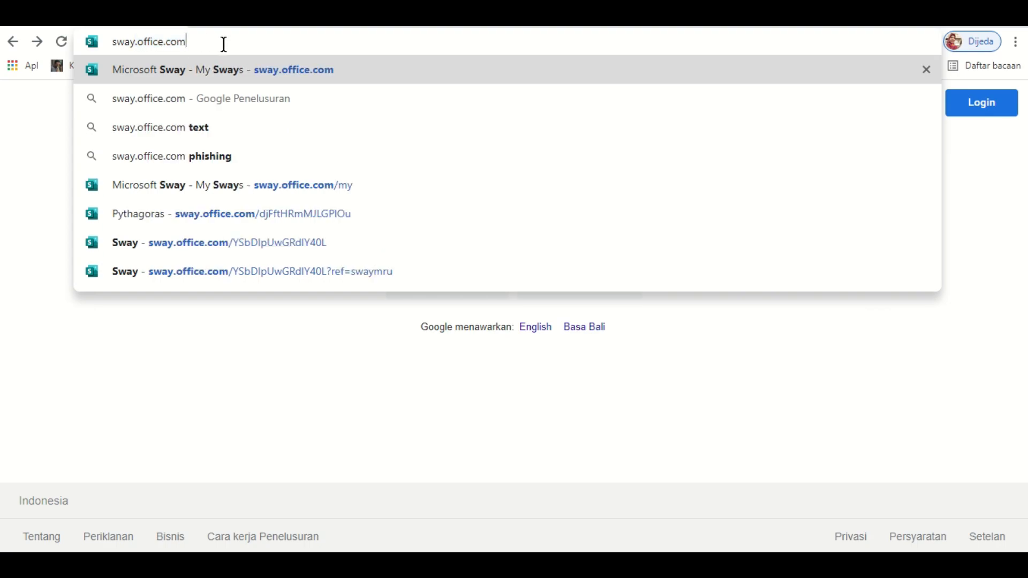
key("Return")
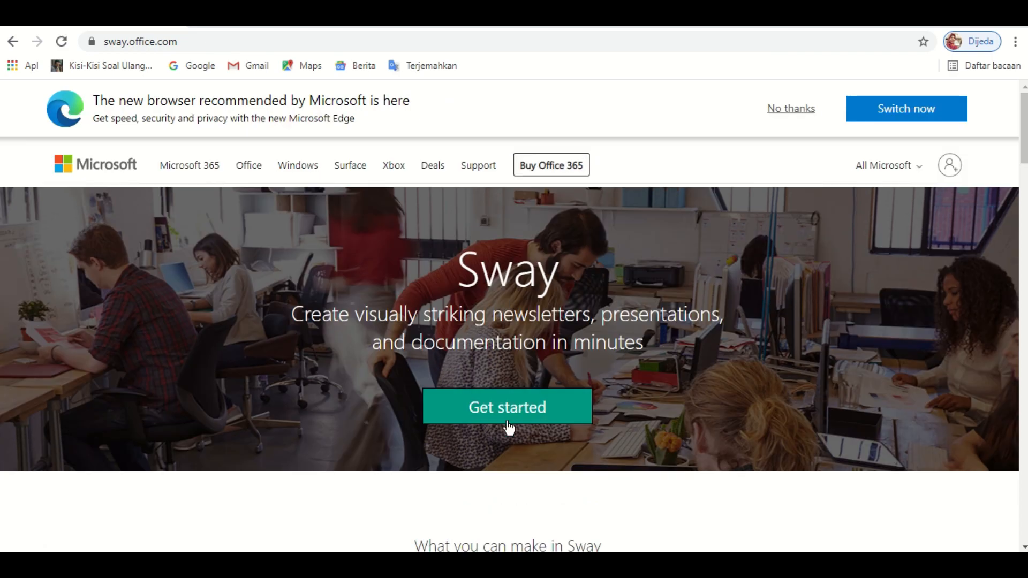
left_click(953, 170)
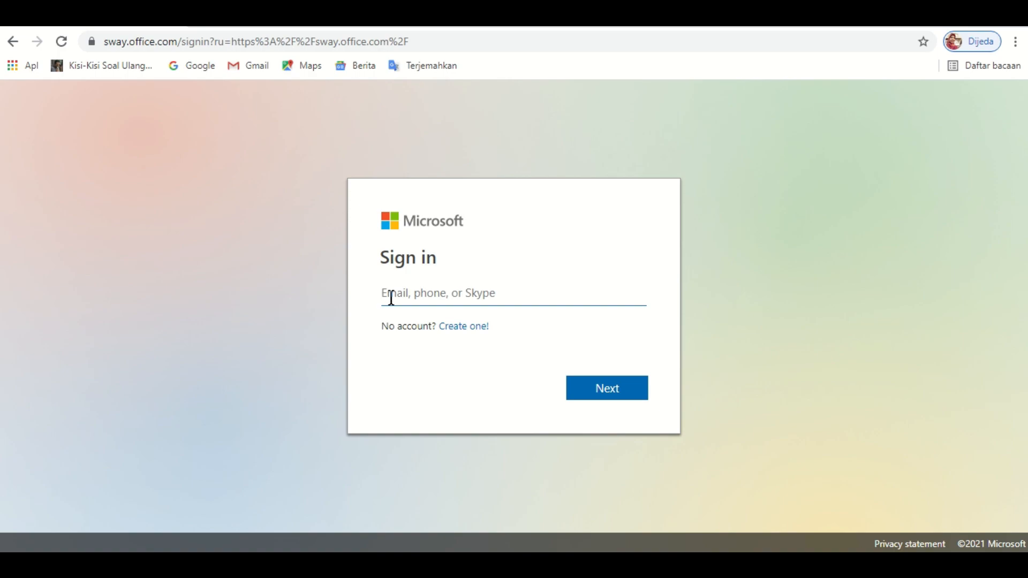
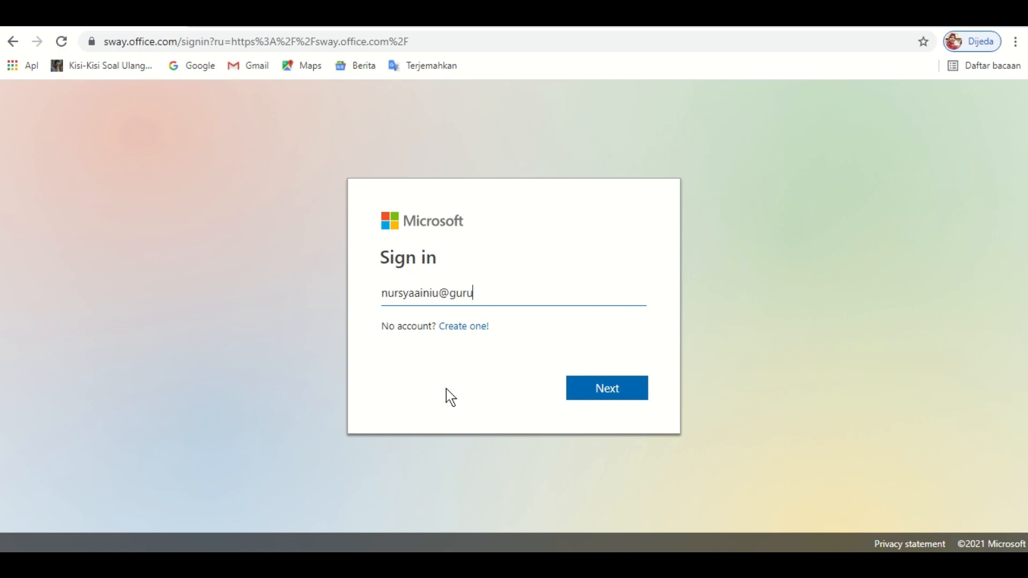
- Enter the account's e-mail address, fixing a typo, and submit it
left_click(614, 399)
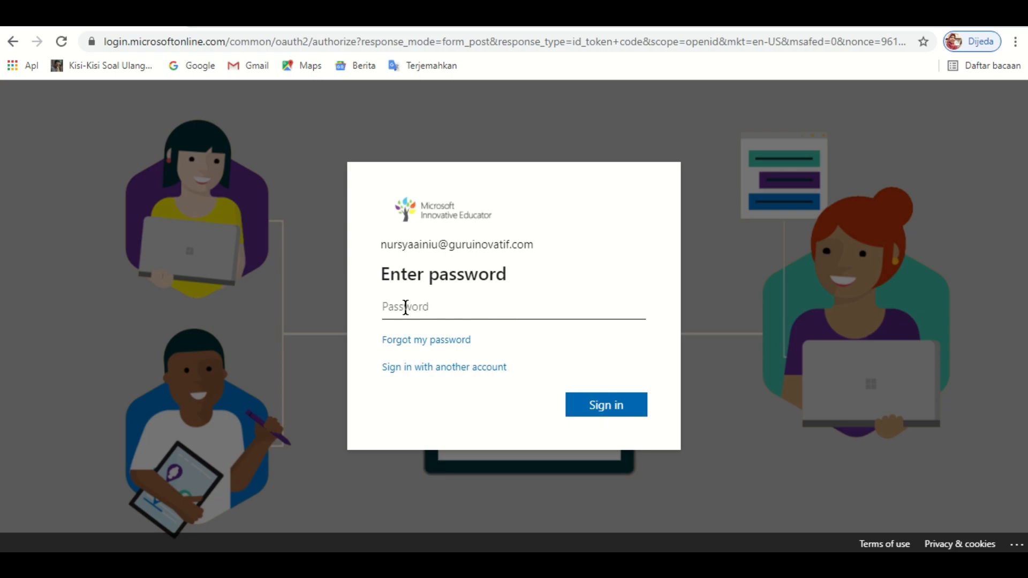
- Enter the account password, sign in, and choose to stay signed in
type("••••••••")
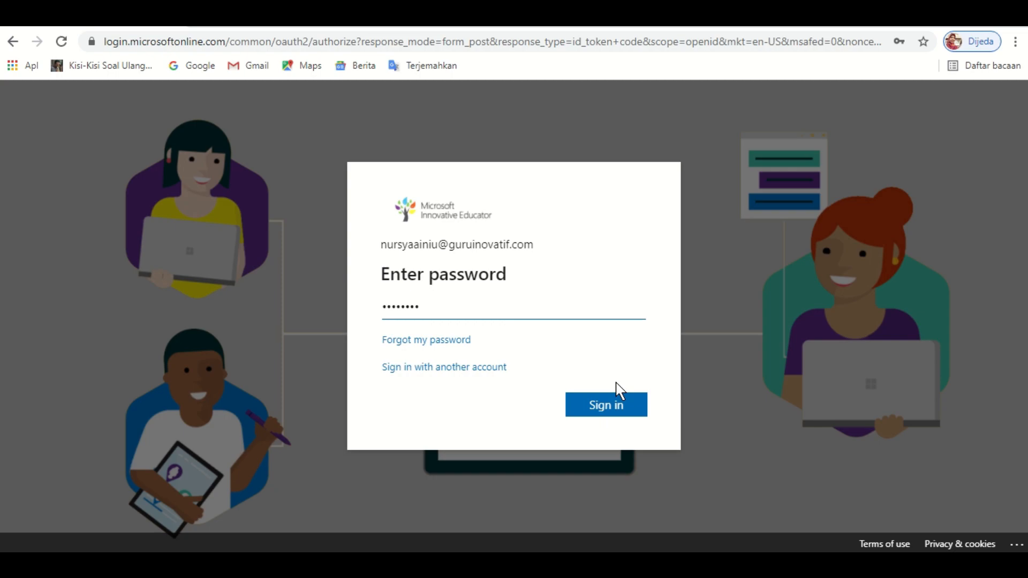
left_click(630, 409)
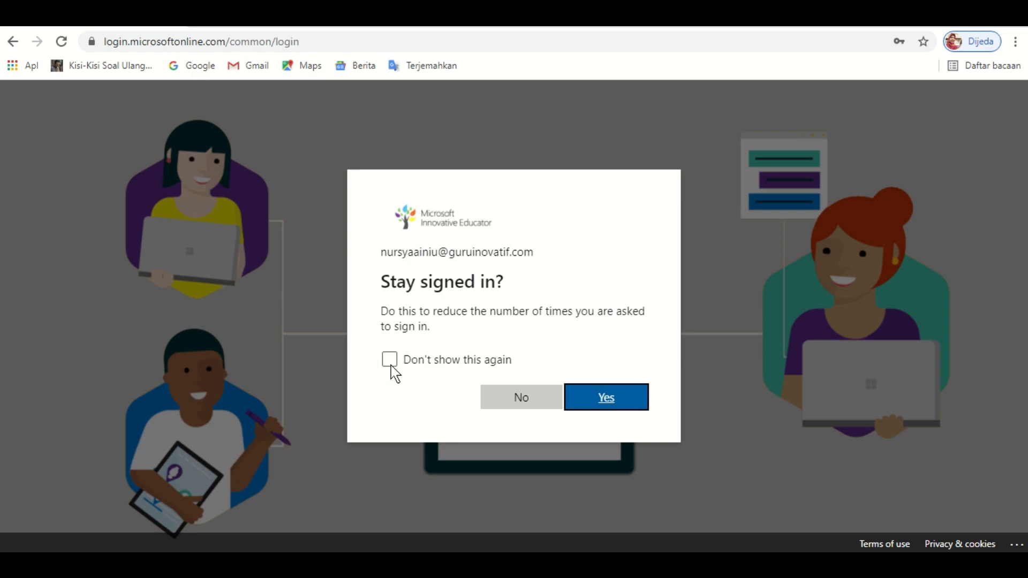
left_click(602, 400)
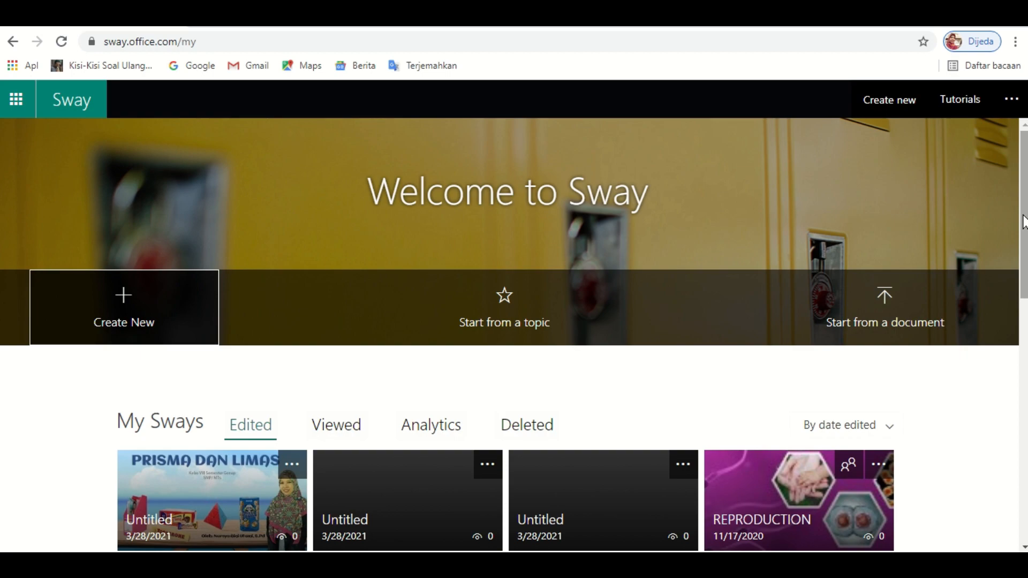
left_click_drag(1024, 221, 1024, 299)
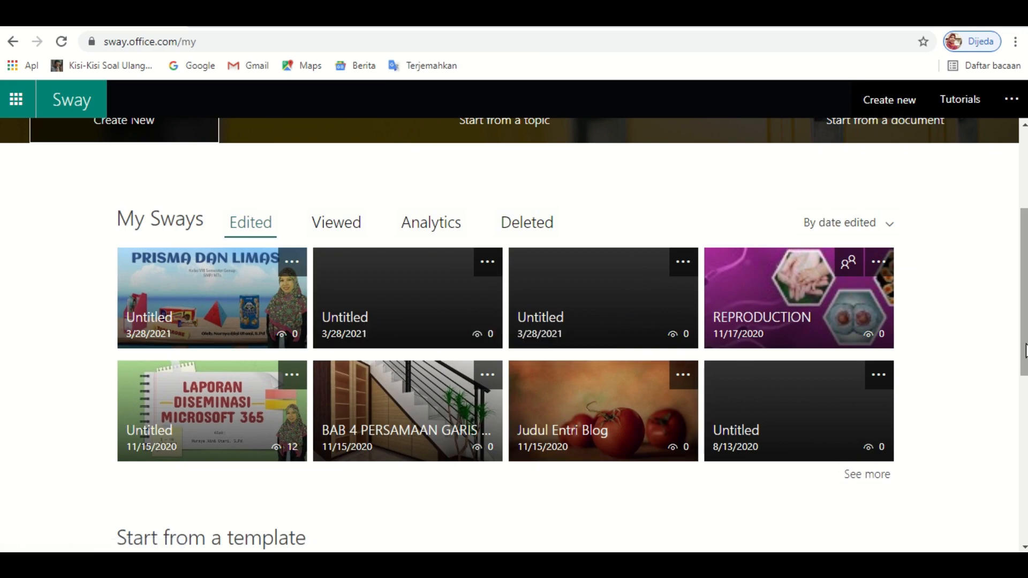
left_click_drag(1026, 352, 1023, 247)
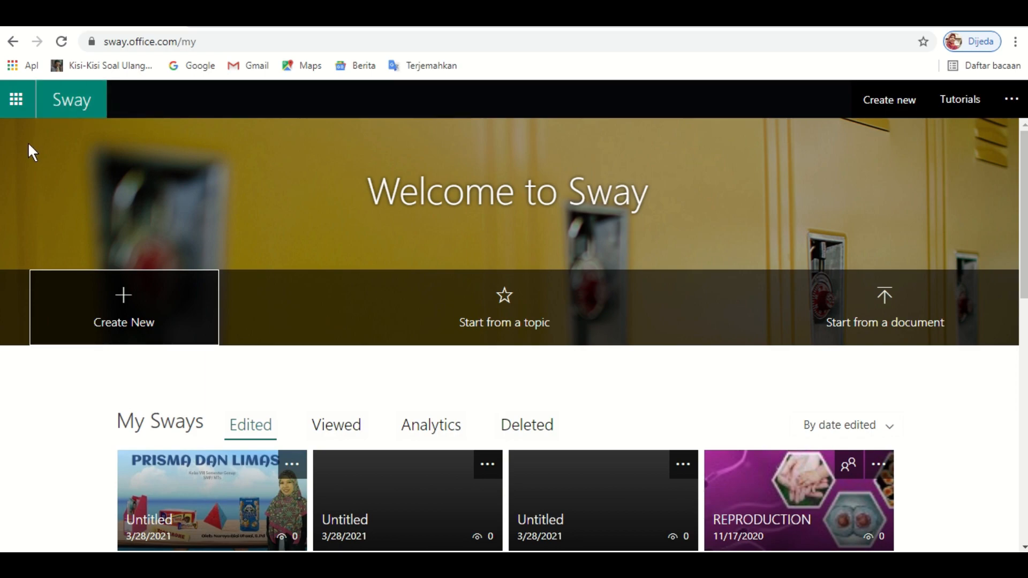
left_click(21, 110)
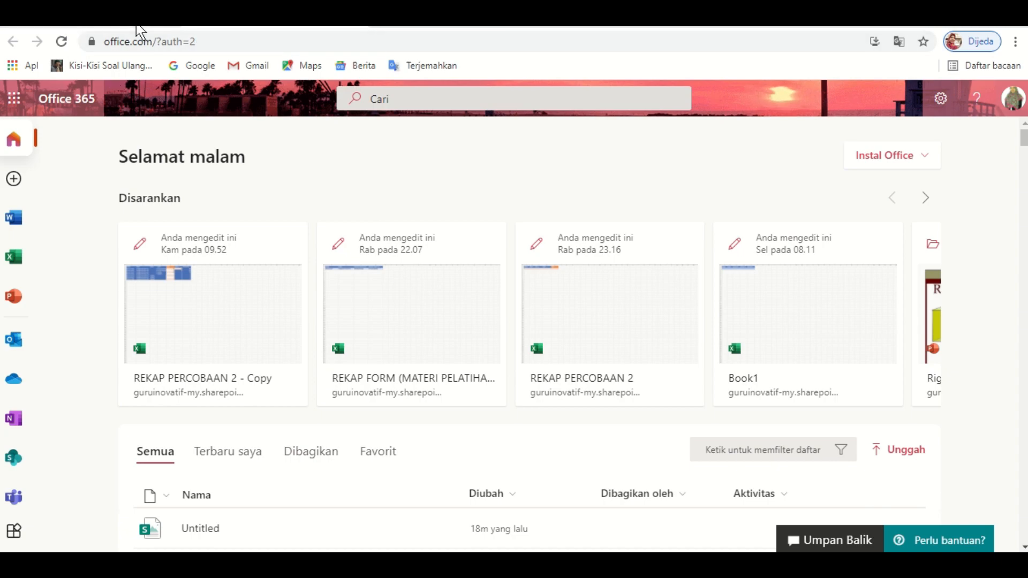
left_click(65, 16)
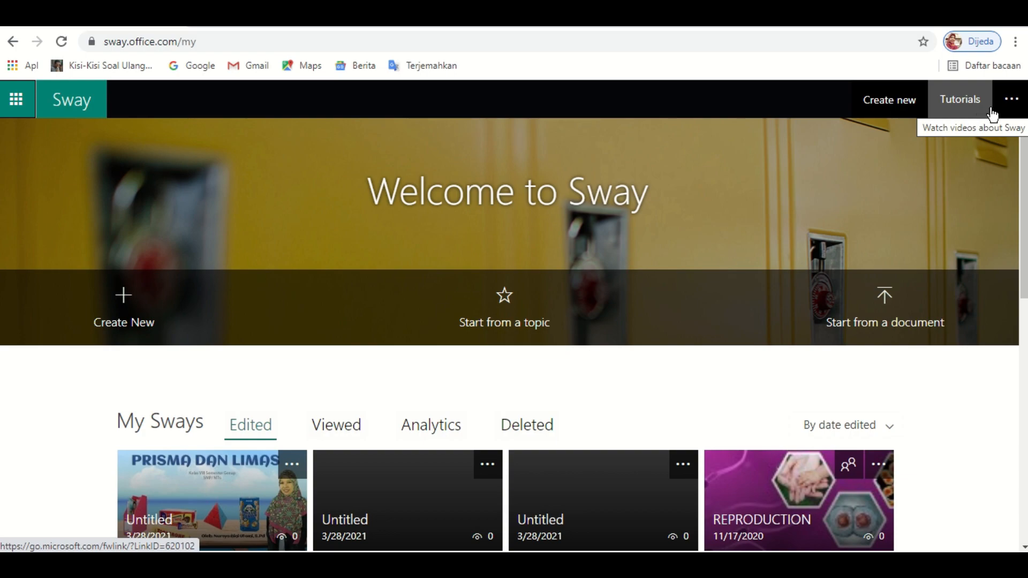
- Open and dismiss the account options menu, then scroll down to the template gallery
left_click(1012, 109)
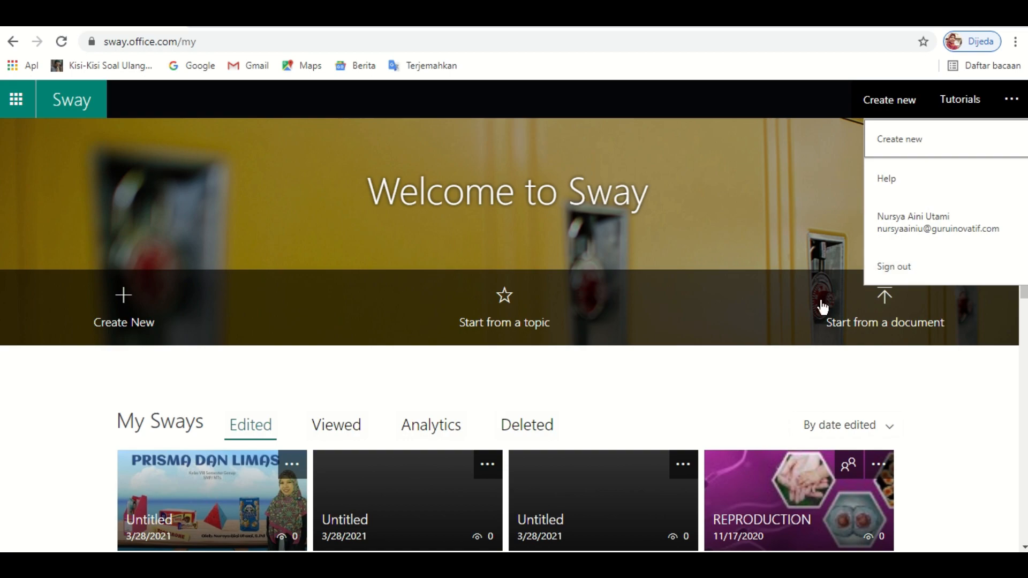
left_click(719, 199)
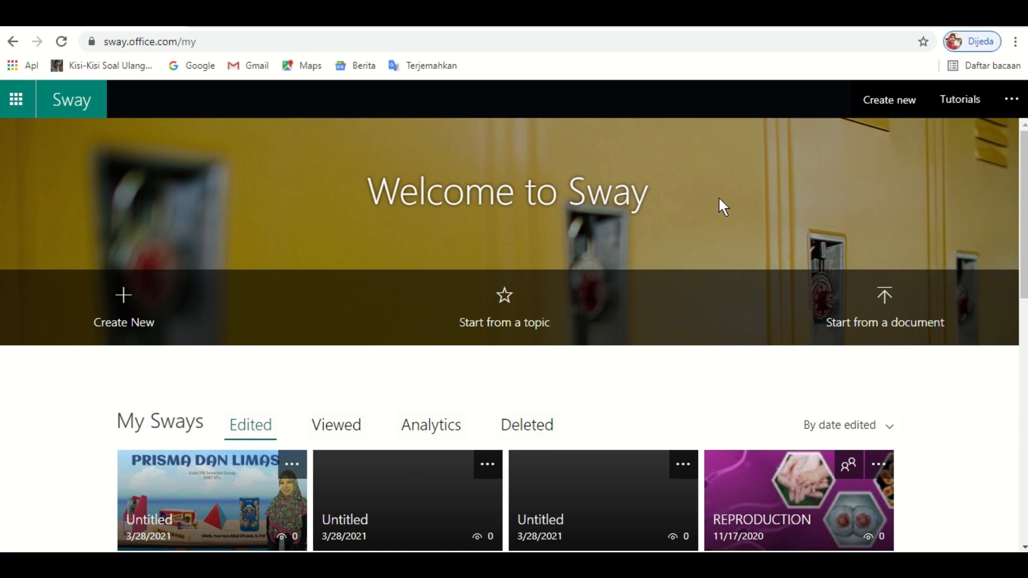
scroll(515, 332, "down", 3)
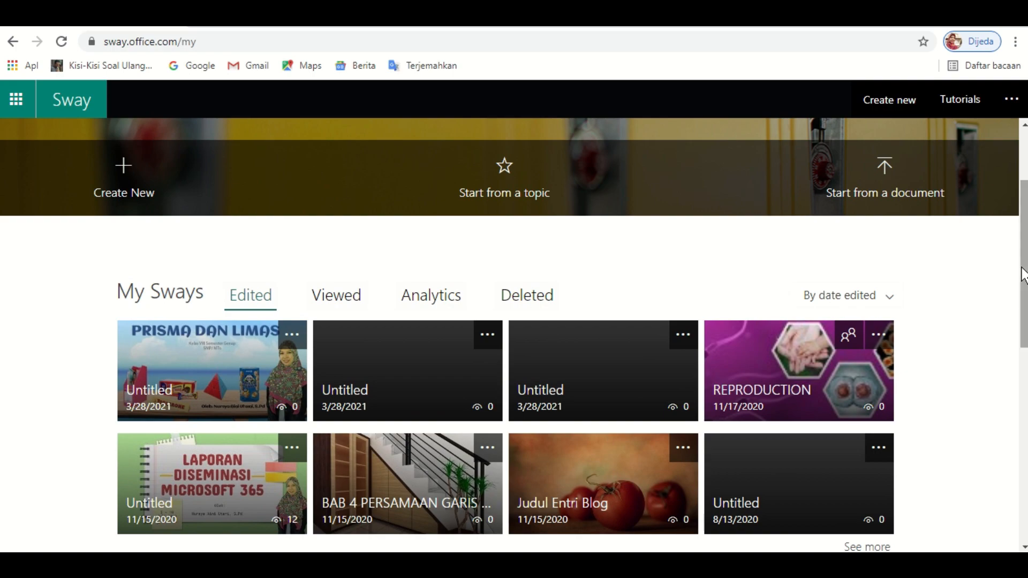
scroll(1022, 276, "up", 3)
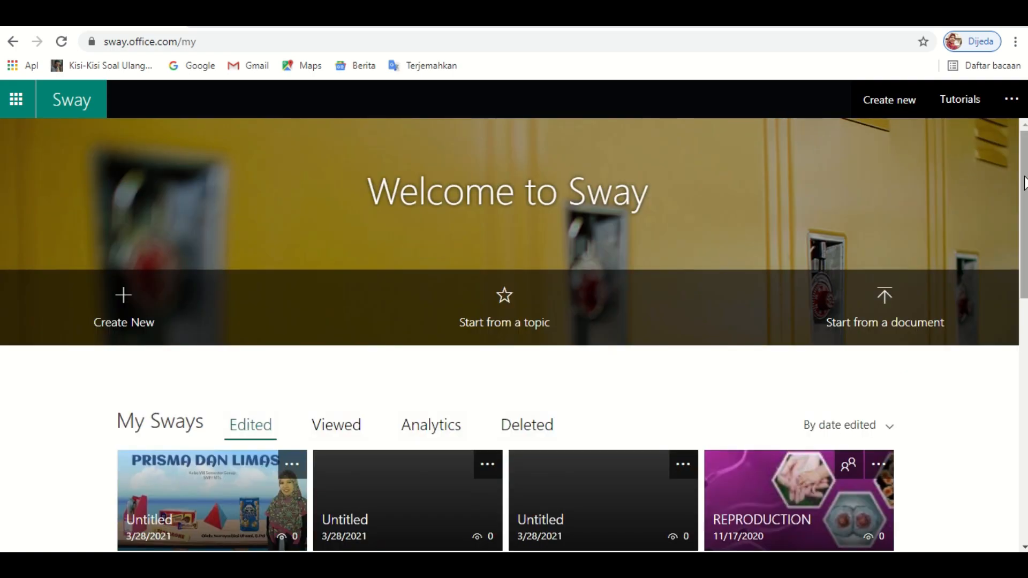
left_click_drag(1024, 179, 1024, 403)
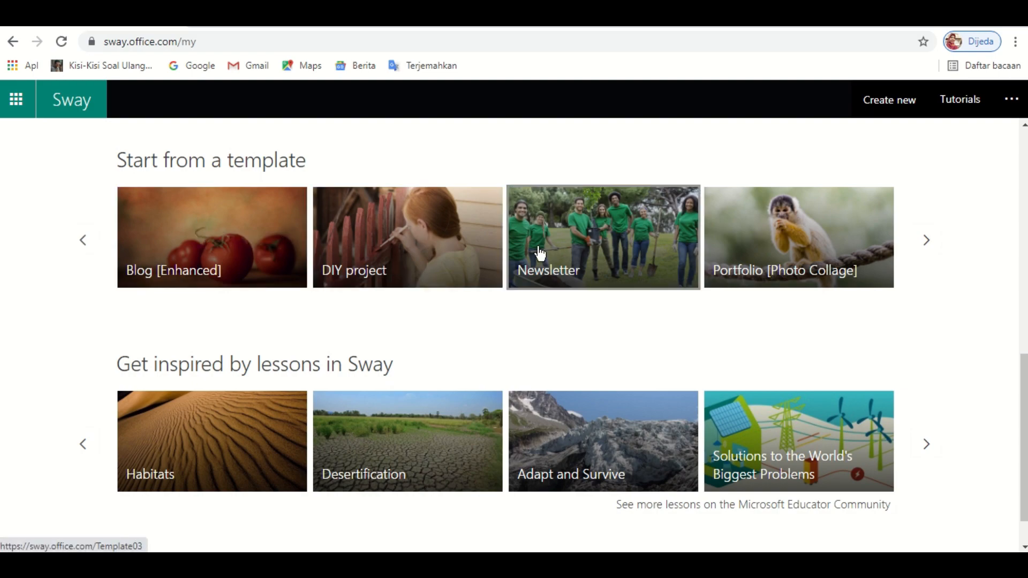
- Preview the Blog [Enhanced] template and start editing a copy of it
left_click(253, 240)
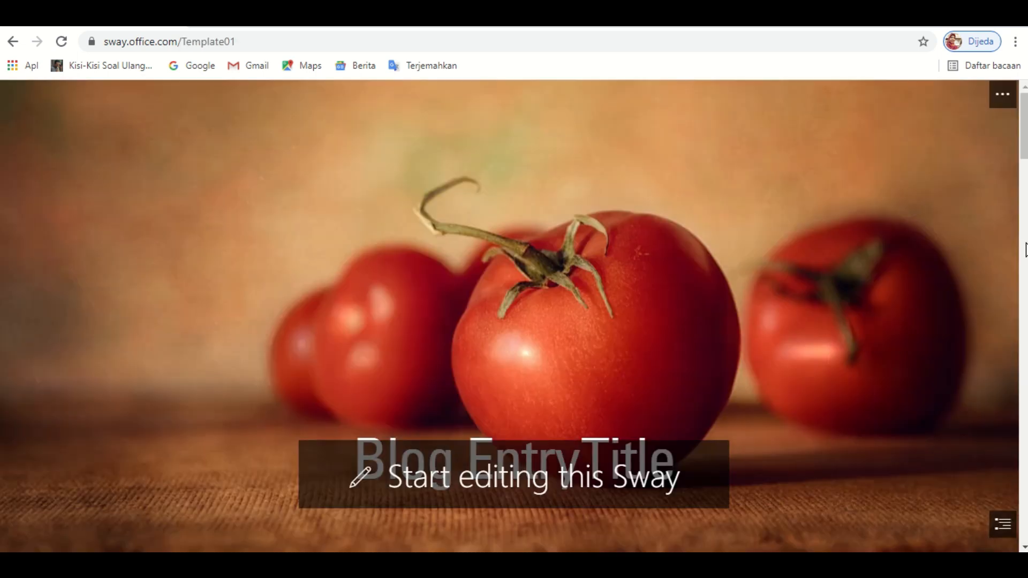
scroll(980, 172, "down", 10)
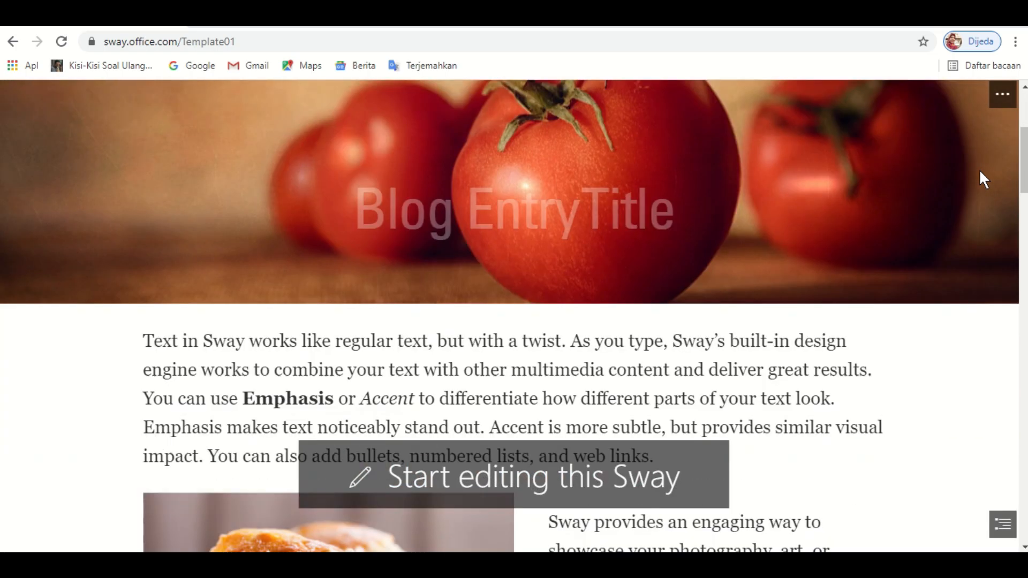
scroll(985, 180, "down", 10)
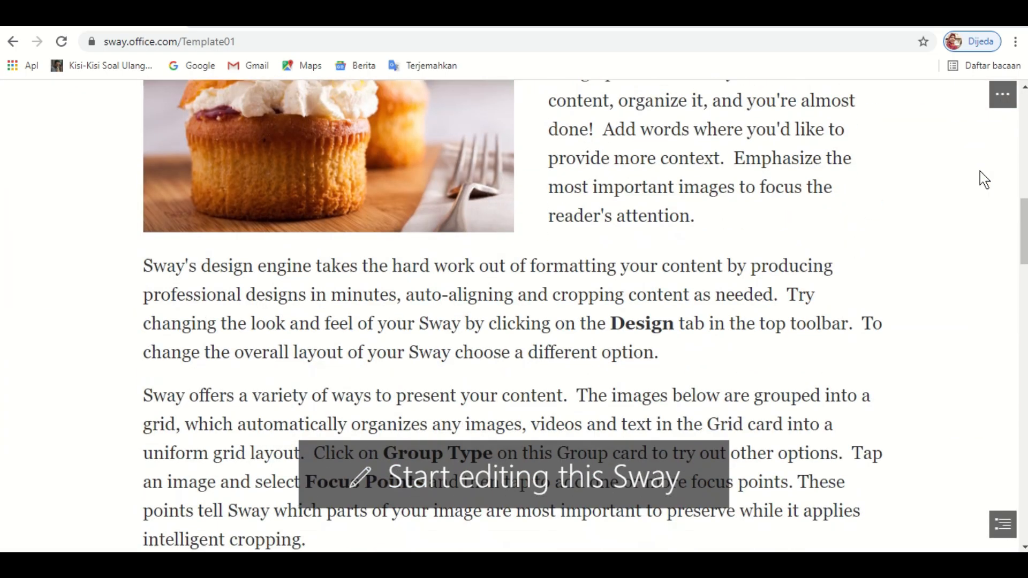
scroll(985, 179, "down", 2)
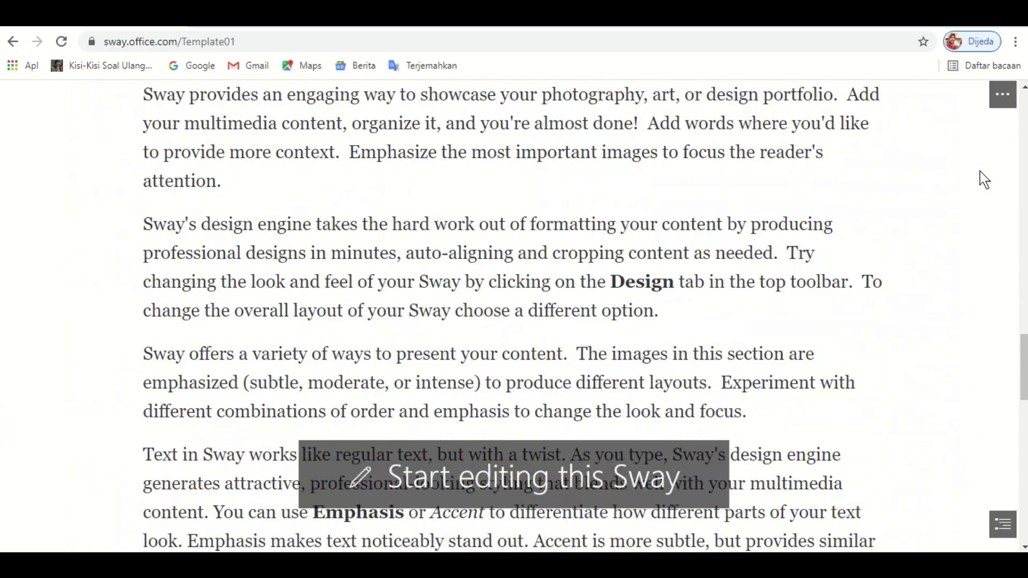
scroll(984, 179, "up", 10)
scroll(984, 179, "up", 8)
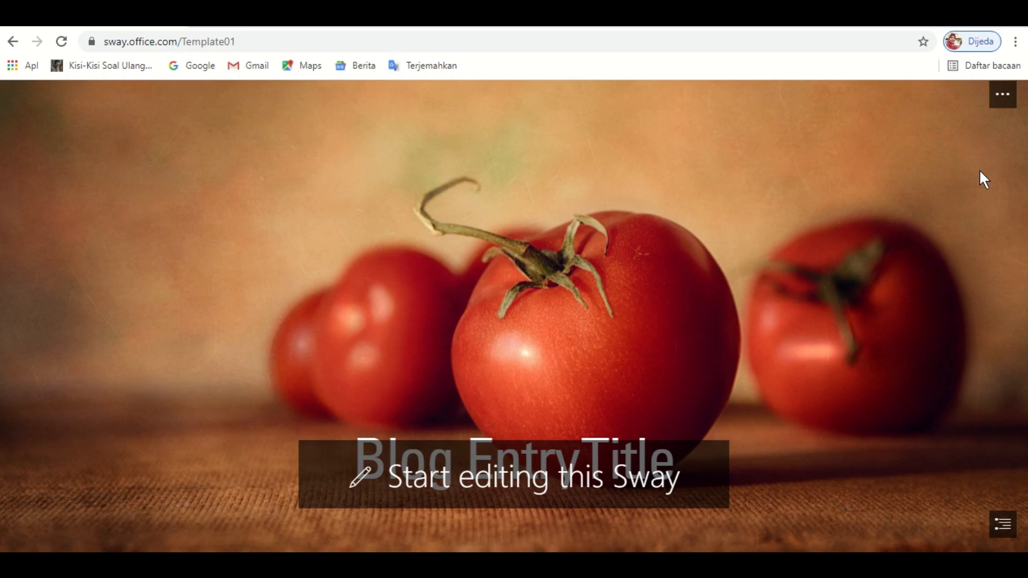
scroll(980, 171, "down", 8)
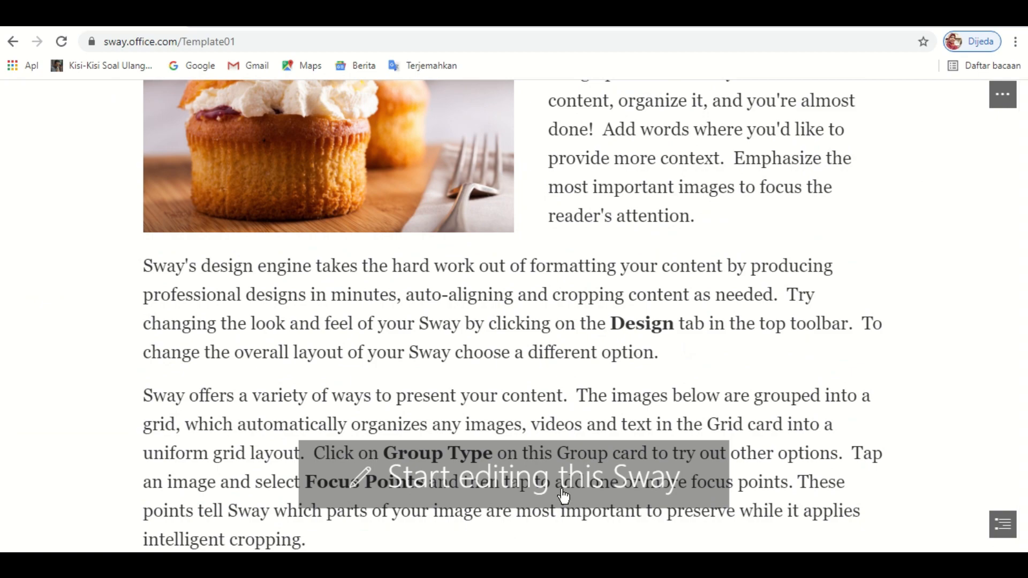
left_click(528, 481)
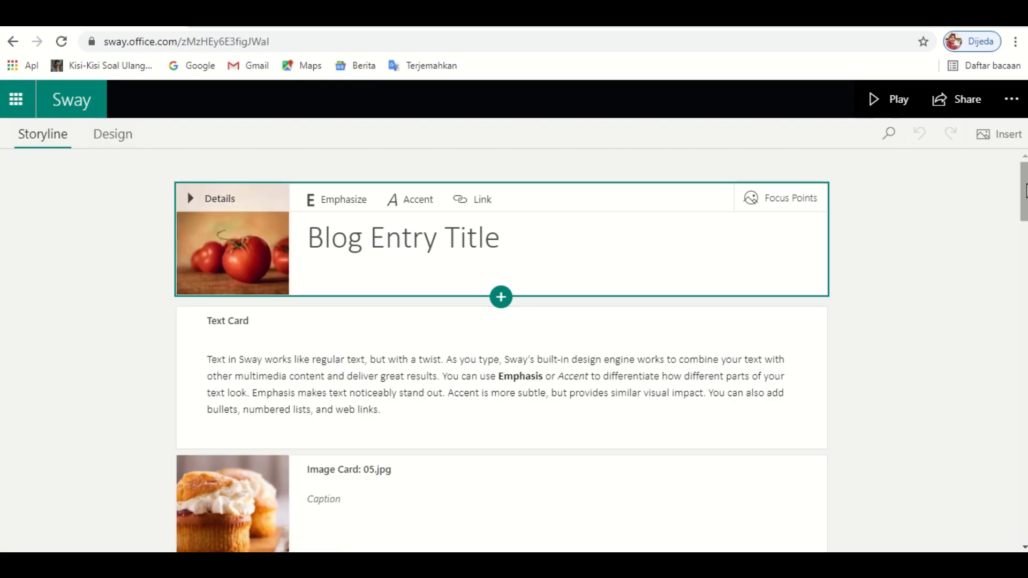
scroll(1026, 192, "down", 9)
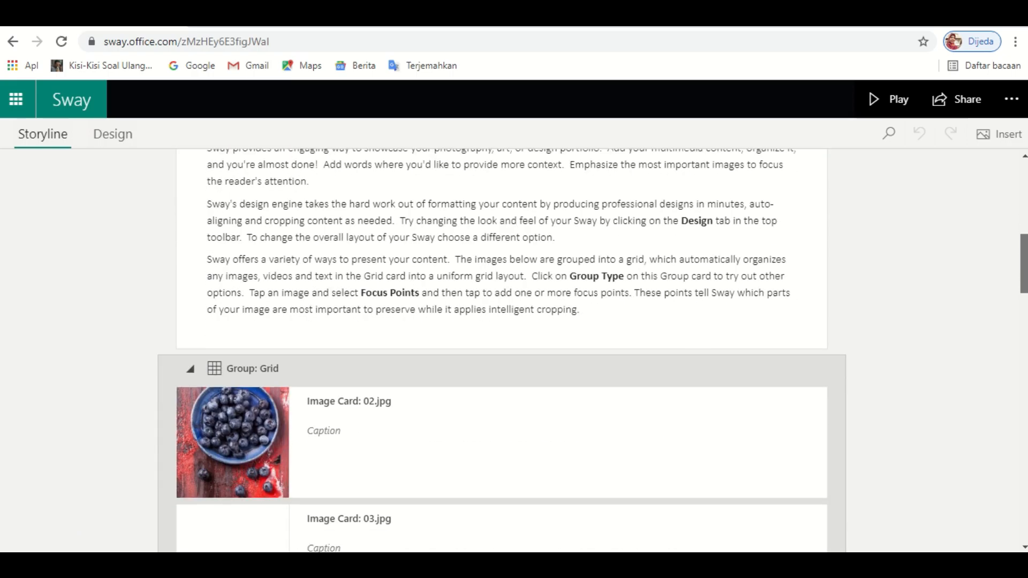
scroll(502, 348, "down", 17)
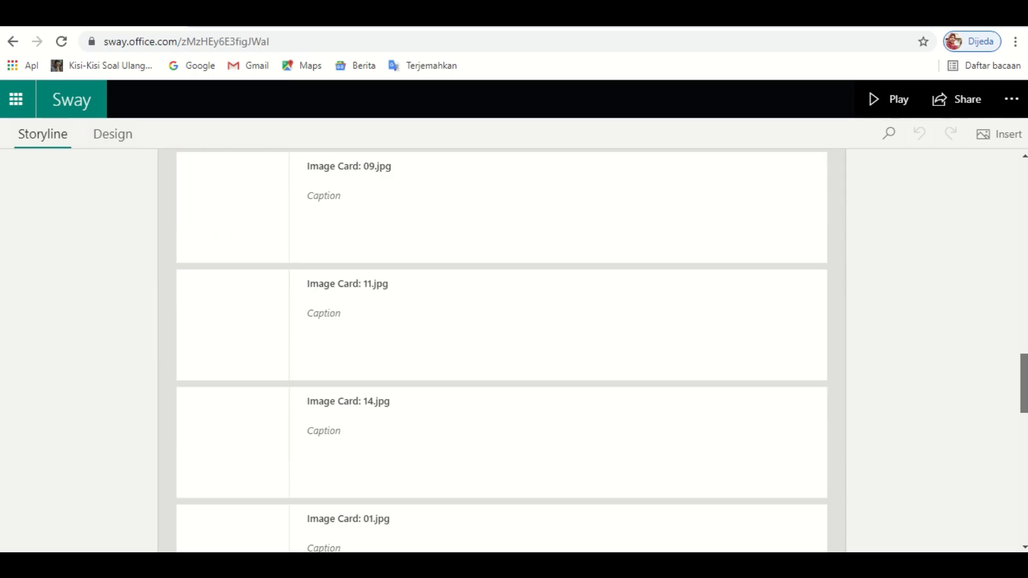
left_click_drag(1024, 384, 1025, 142)
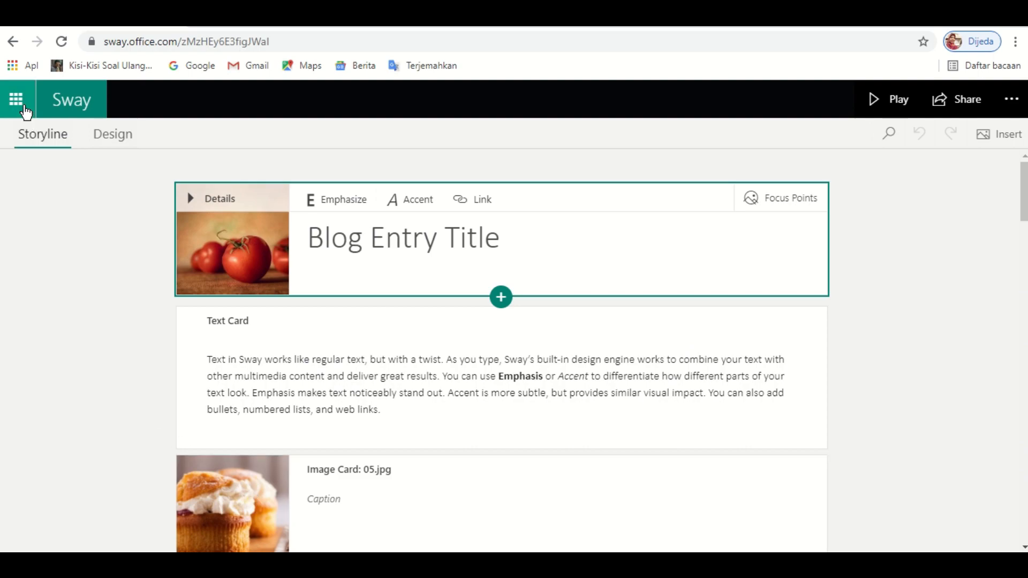
left_click(14, 44)
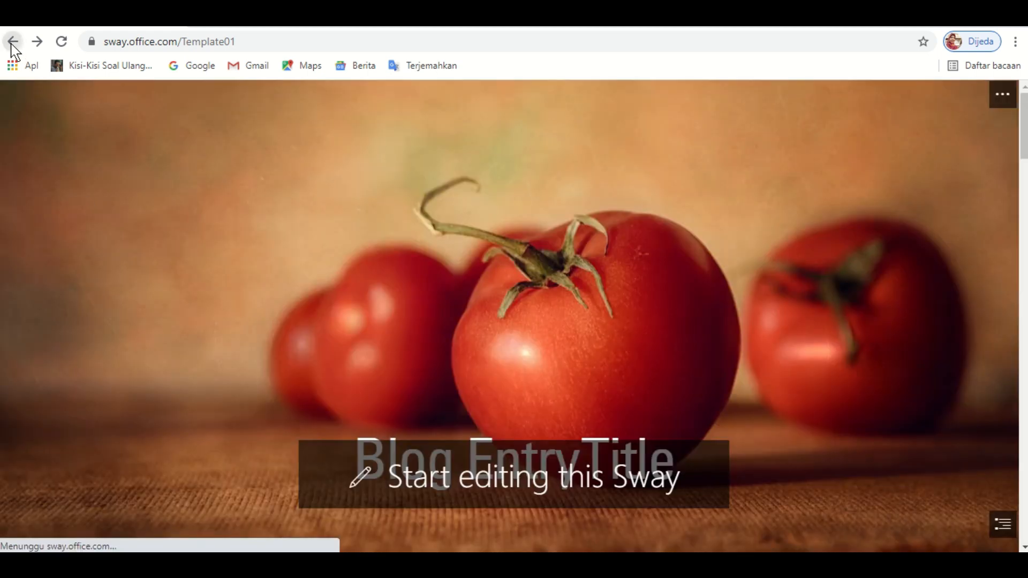
left_click(12, 43)
left_click(12, 43)
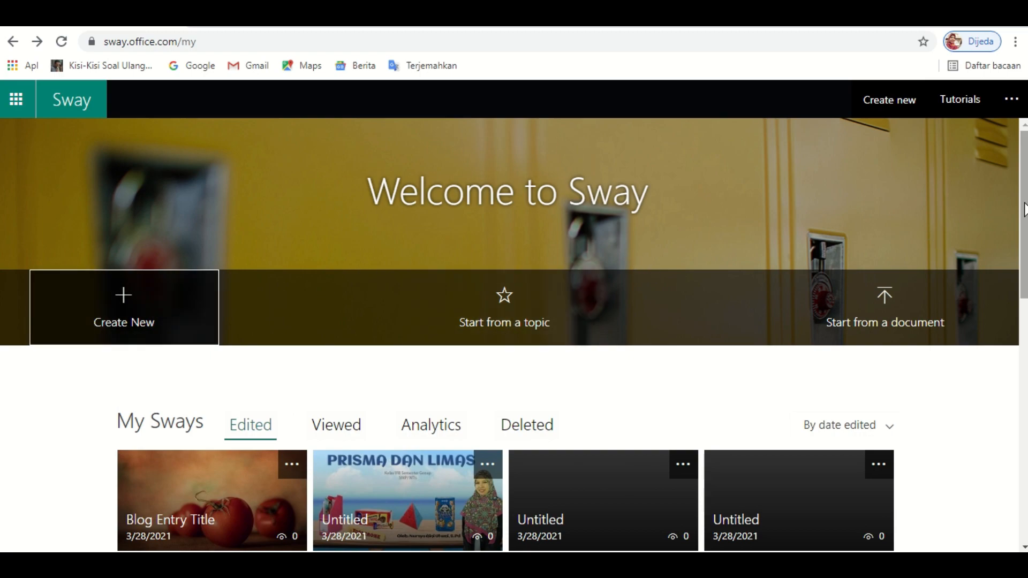
left_click_drag(1026, 204, 1023, 439)
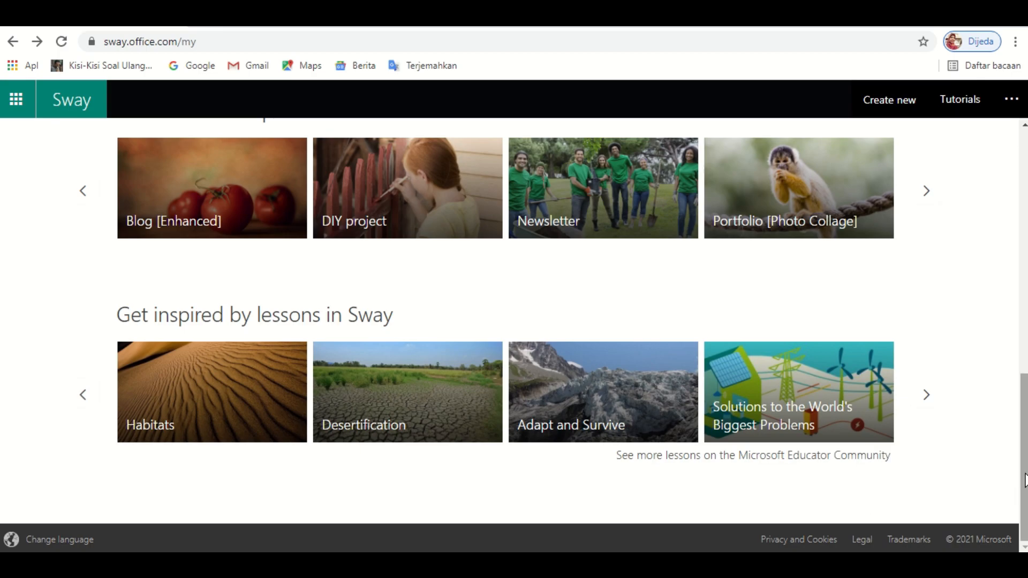
left_click_drag(1025, 479, 1025, 220)
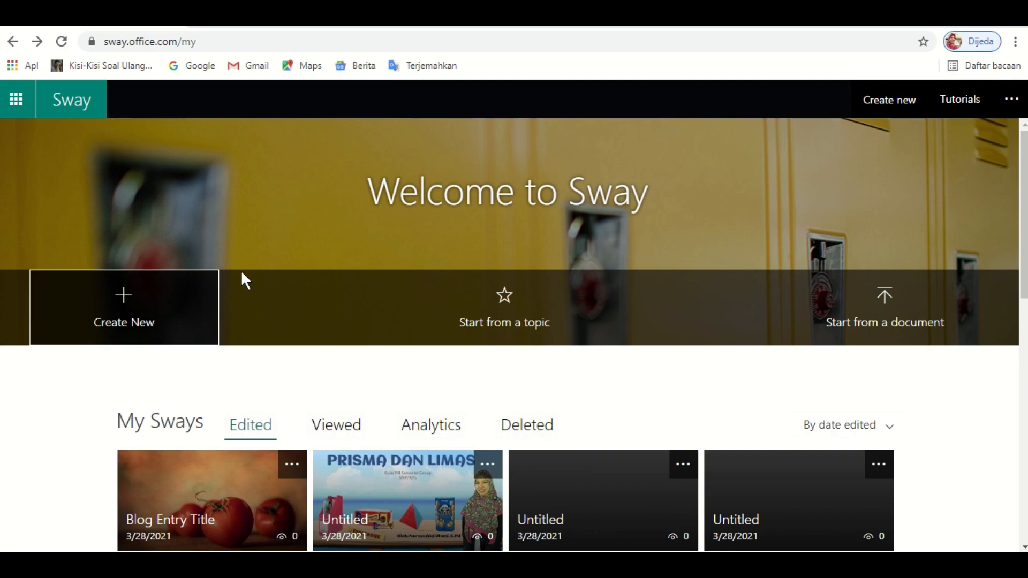
- Create a new blank Sway and put the cursor in its title field
left_click(192, 294)
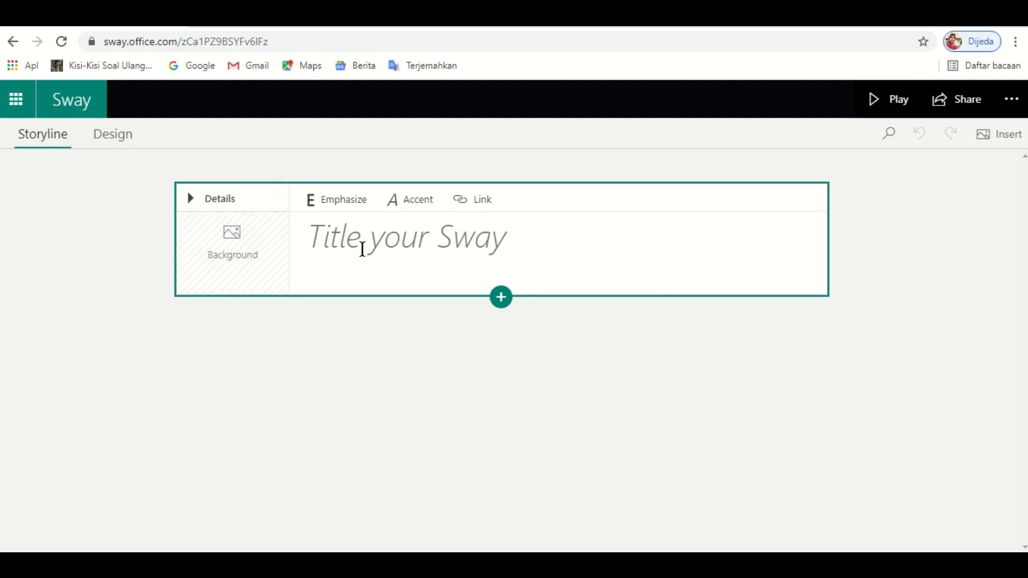
left_click(344, 244)
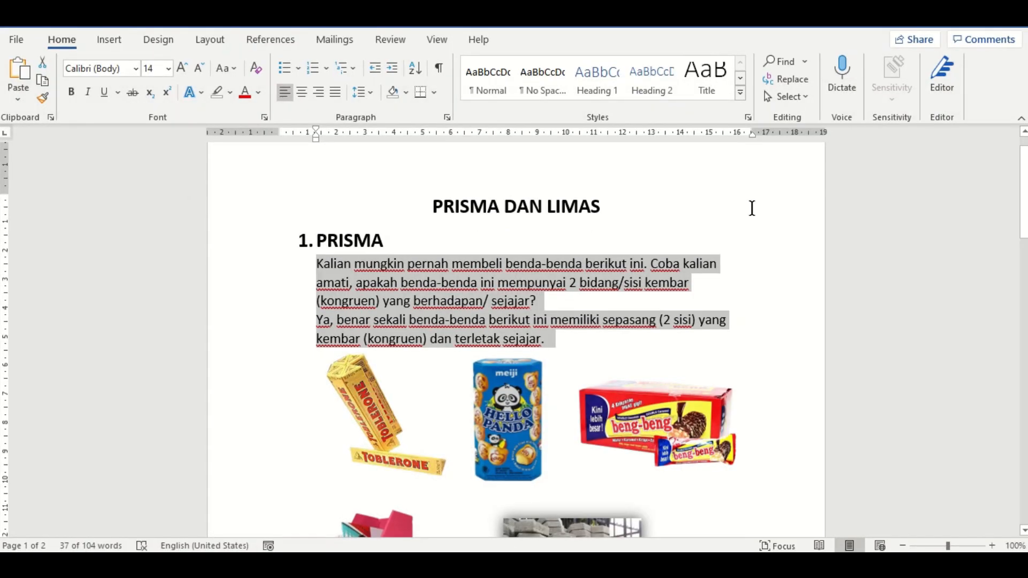
- In Word, select the document title PRISMA DAN LIMAS to copy it
left_click_drag(1023, 192, 1023, 182)
left_click(441, 318)
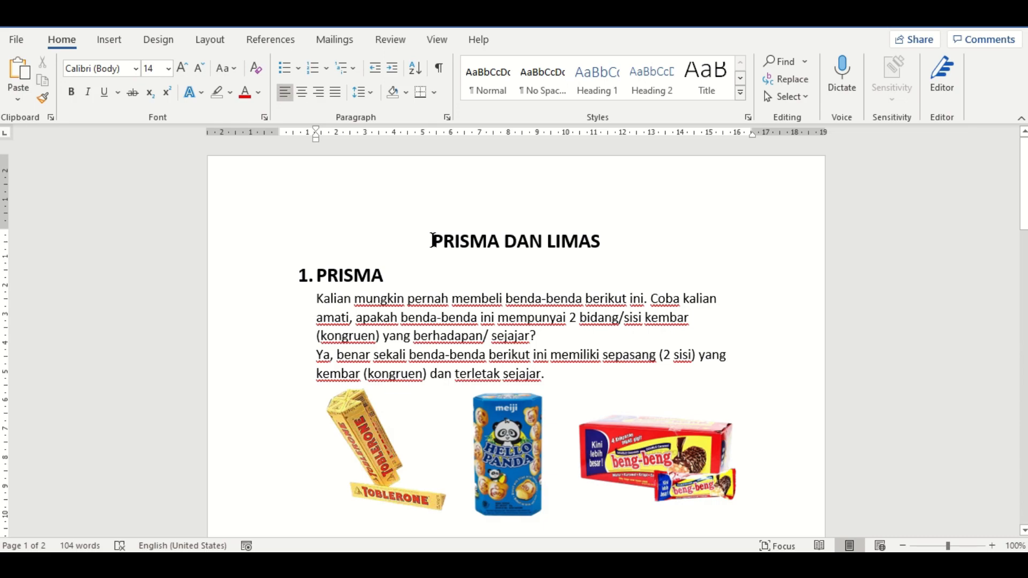
left_click_drag(432, 240, 584, 252)
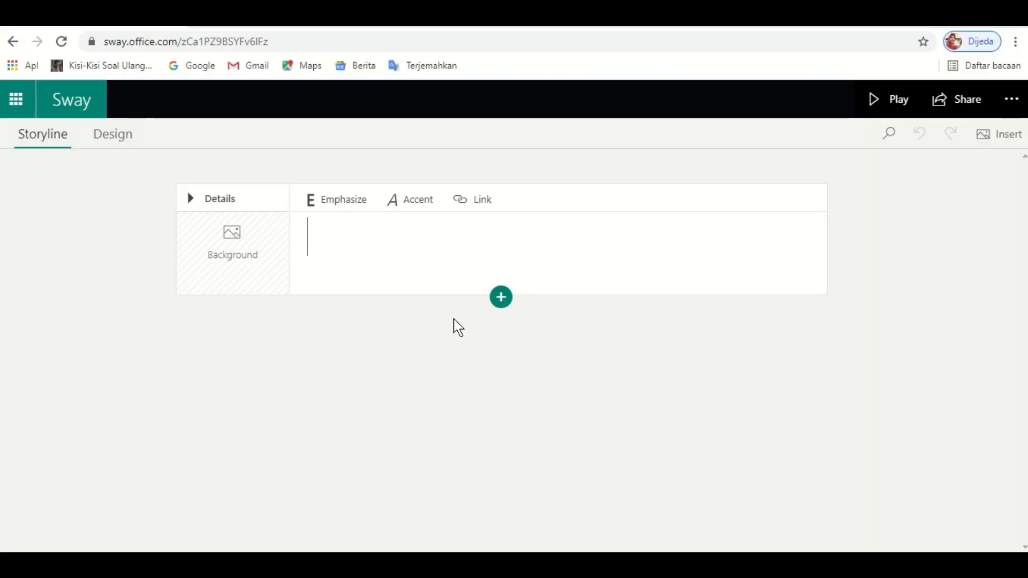
- Paste PRISMA DAN LIMAS as the Sway title and open the title card's background pane
type("PRISMA DAN LIMAS")
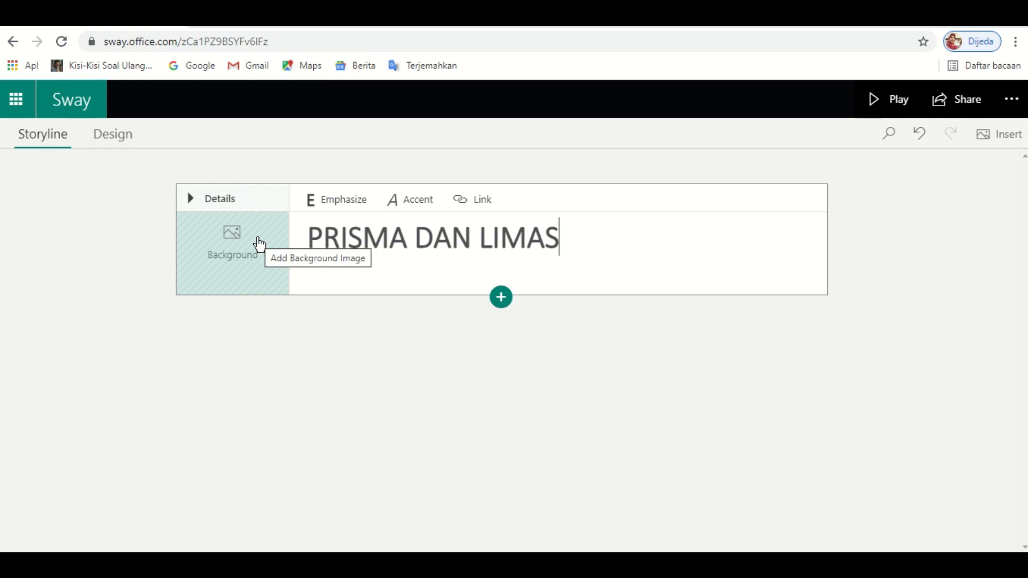
left_click(234, 252)
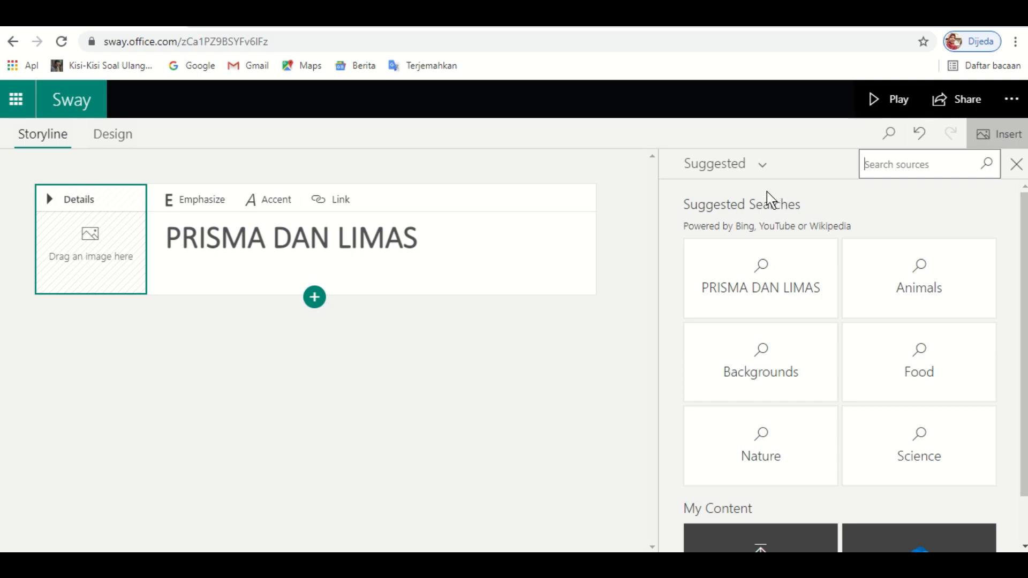
- Upload COVER TANPA JUDUL from the device as the title card background, then close the pane
left_click(955, 167)
left_click_drag(1025, 245, 1025, 290)
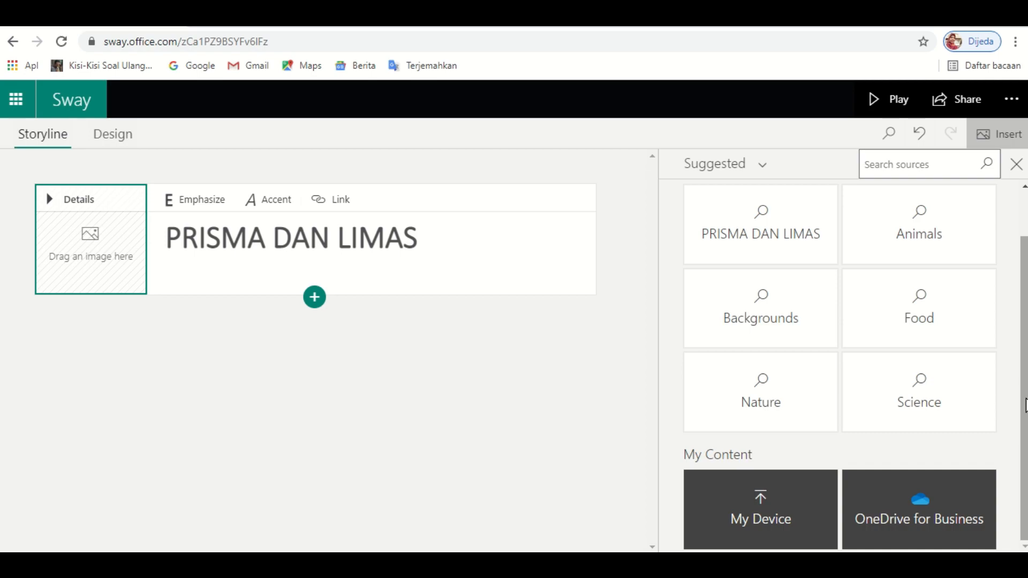
left_click_drag(1024, 401, 1024, 356)
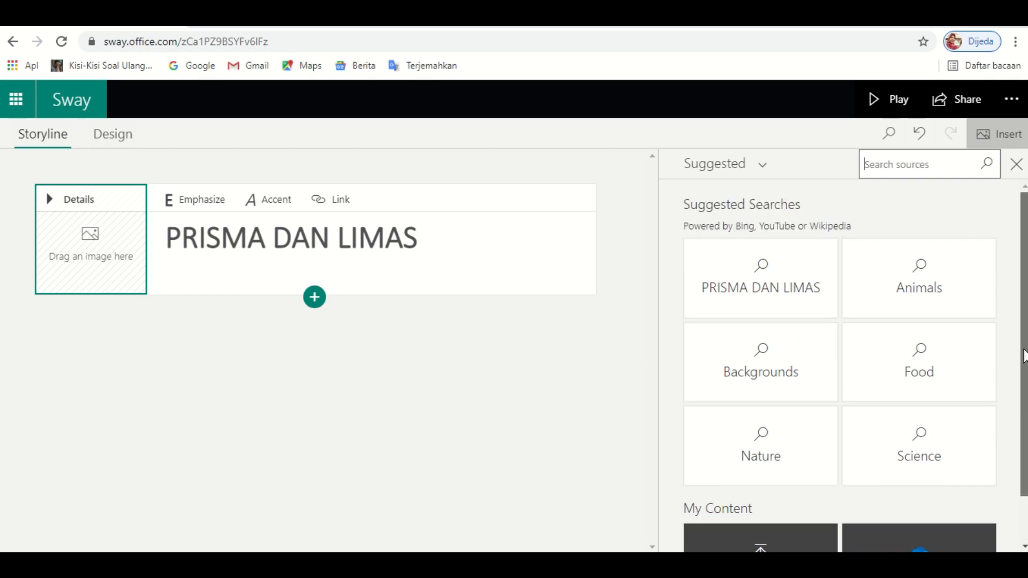
left_click(767, 173)
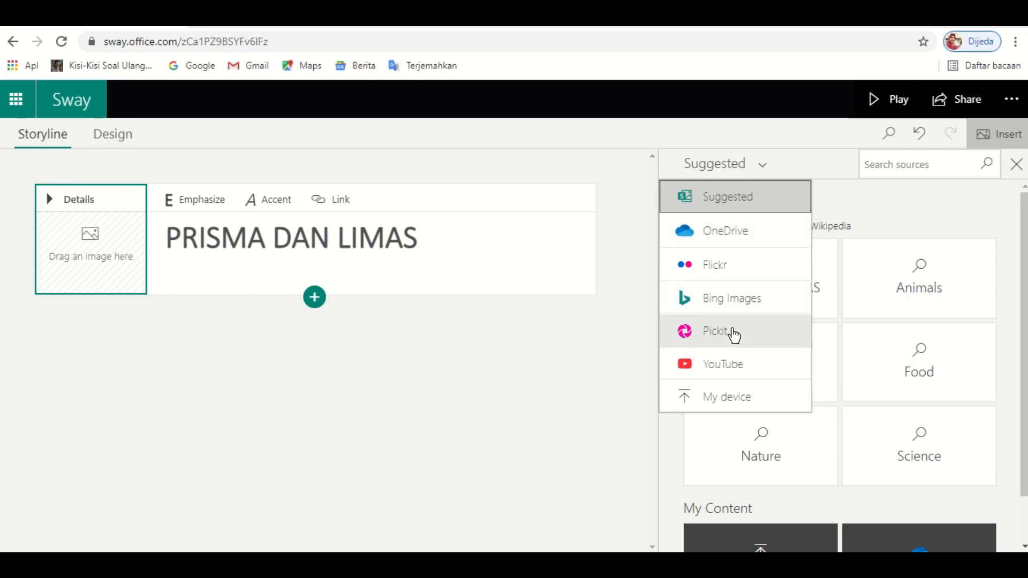
left_click(712, 407)
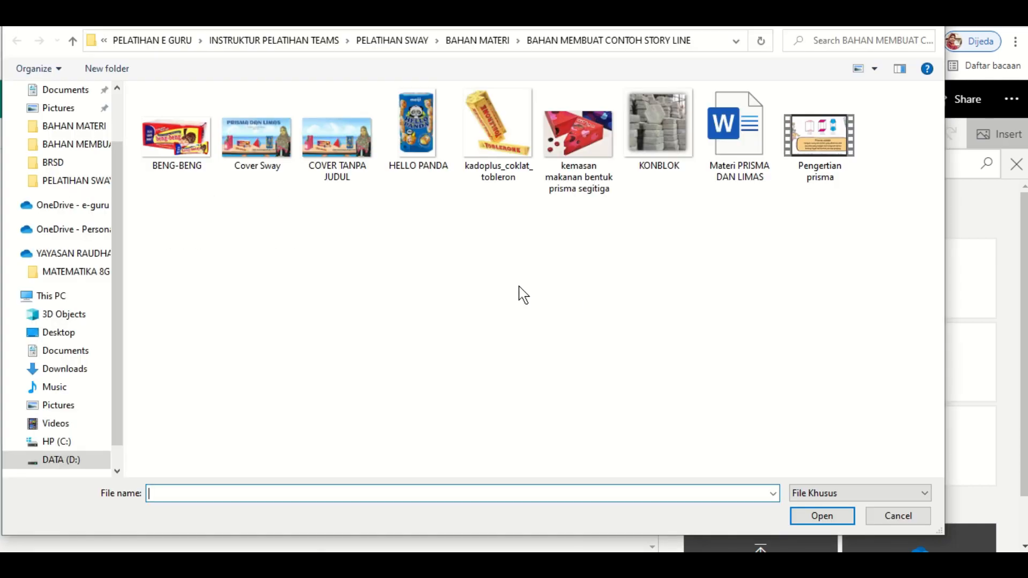
left_click(337, 140)
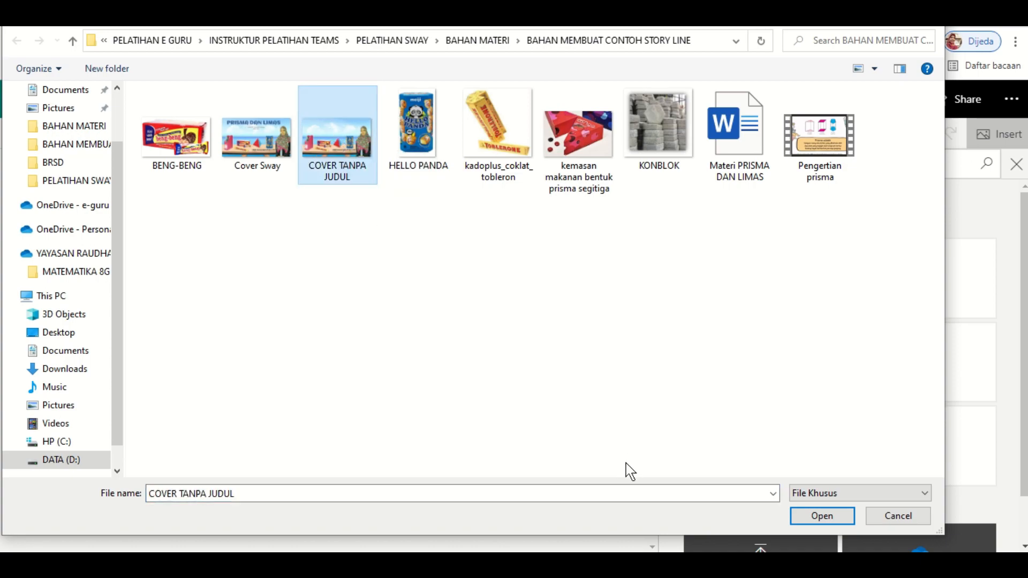
left_click(821, 515)
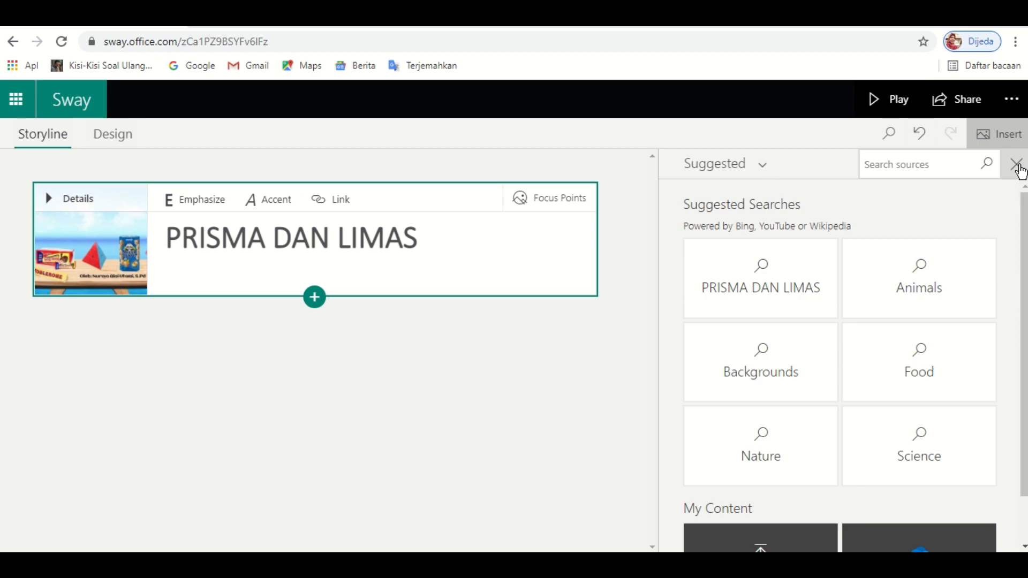
left_click(1019, 168)
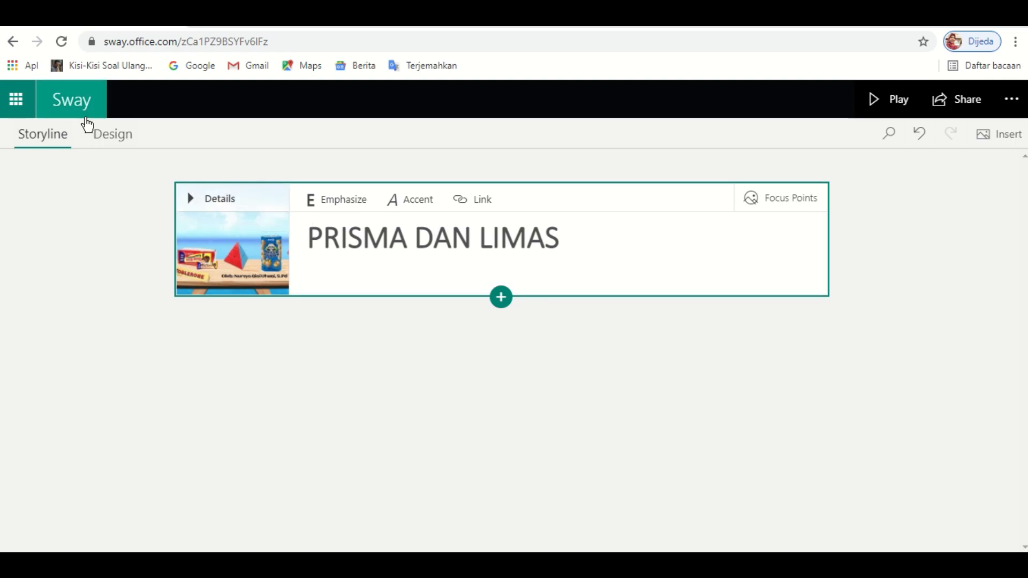
- Preview the Sway, stepping forward one slide and back to the title
left_click(110, 142)
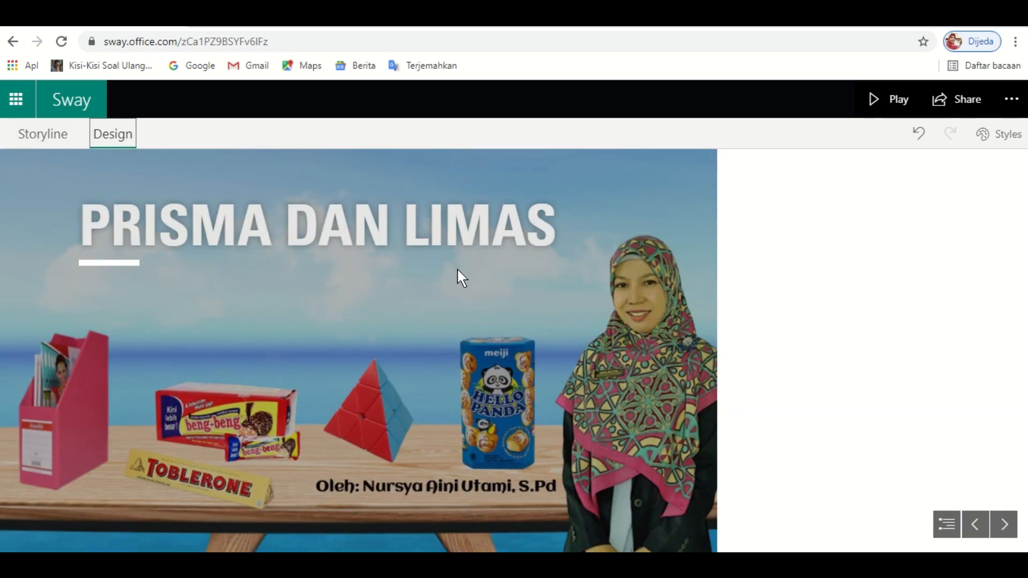
left_click(1006, 531)
left_click(974, 529)
- Switch the Sway to the Vertical layout in Styles and scroll the design preview
left_click(1006, 138)
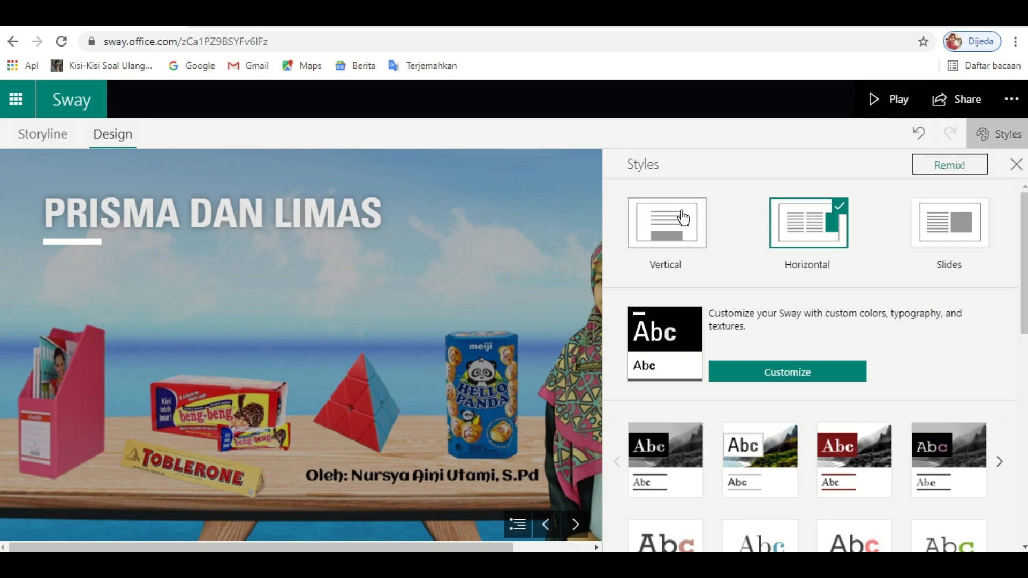
left_click(683, 218)
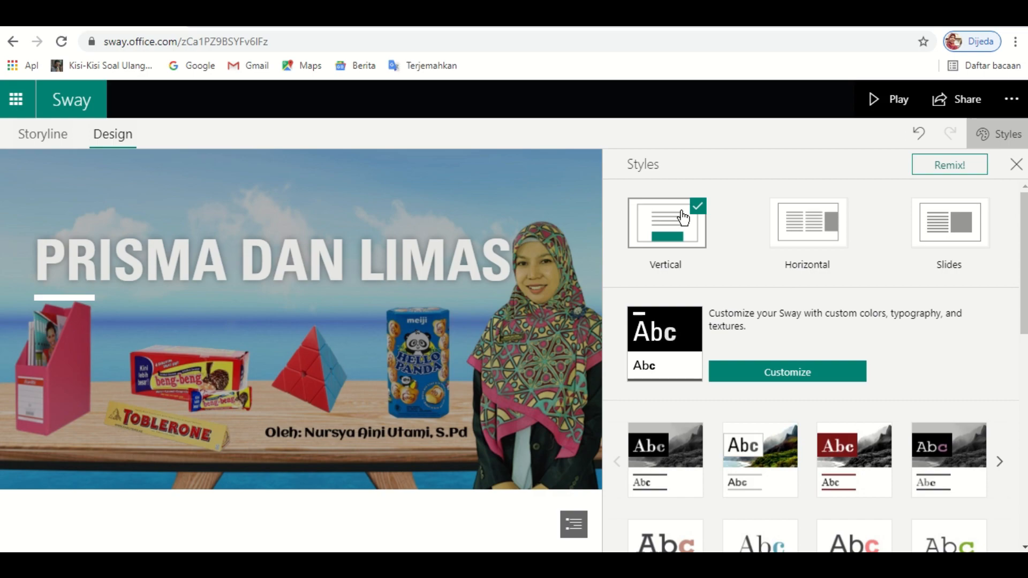
left_click(1017, 165)
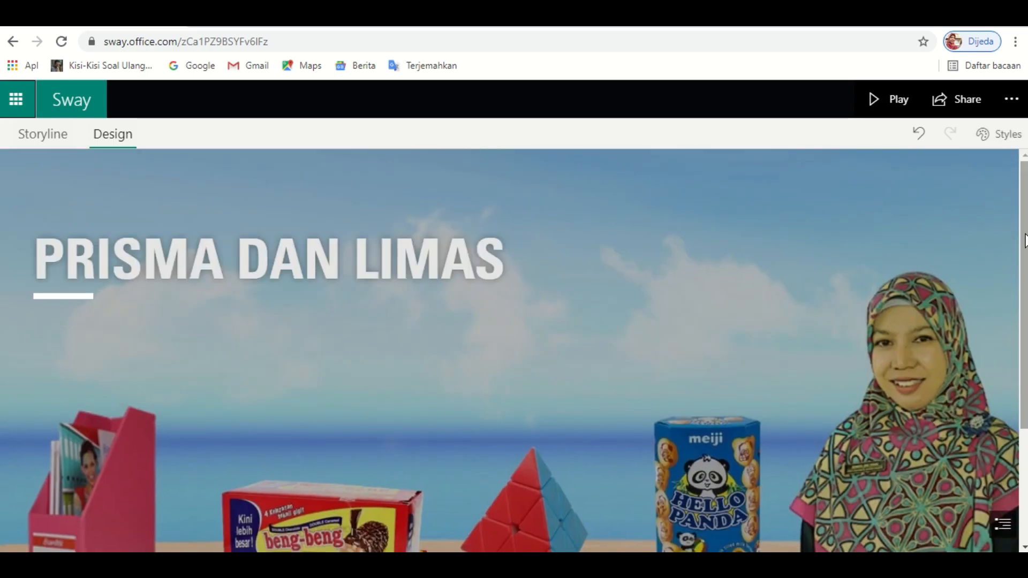
scroll(1025, 240, "down", 3)
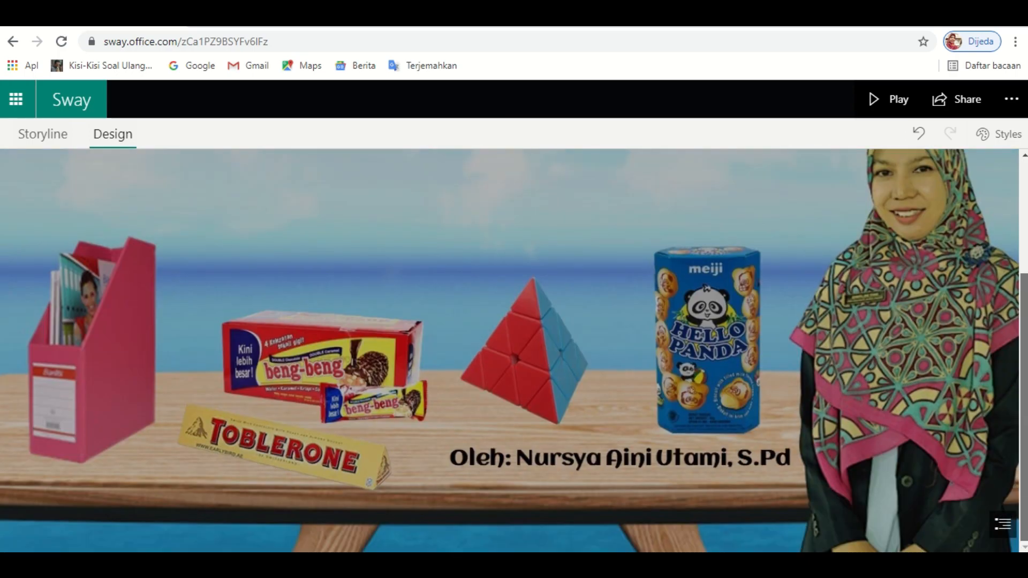
scroll(1021, 340, "up", 3)
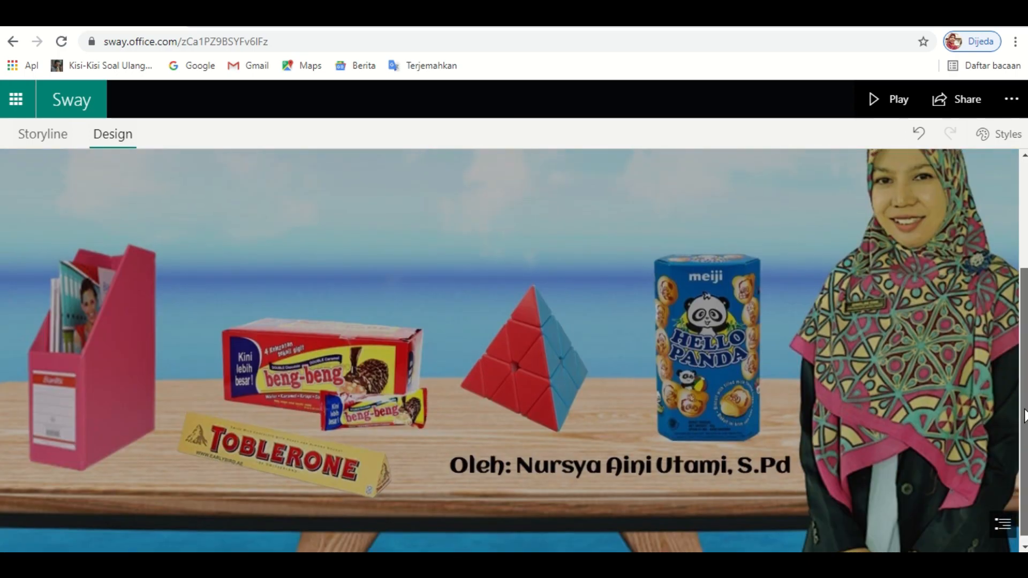
scroll(1020, 321, "up", 1)
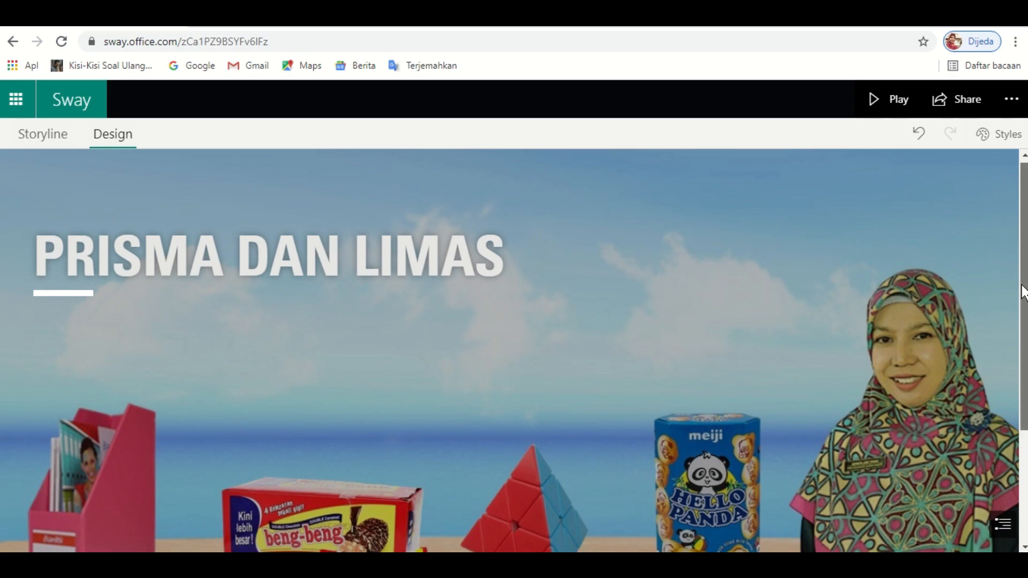
scroll(1024, 291, "down", 3)
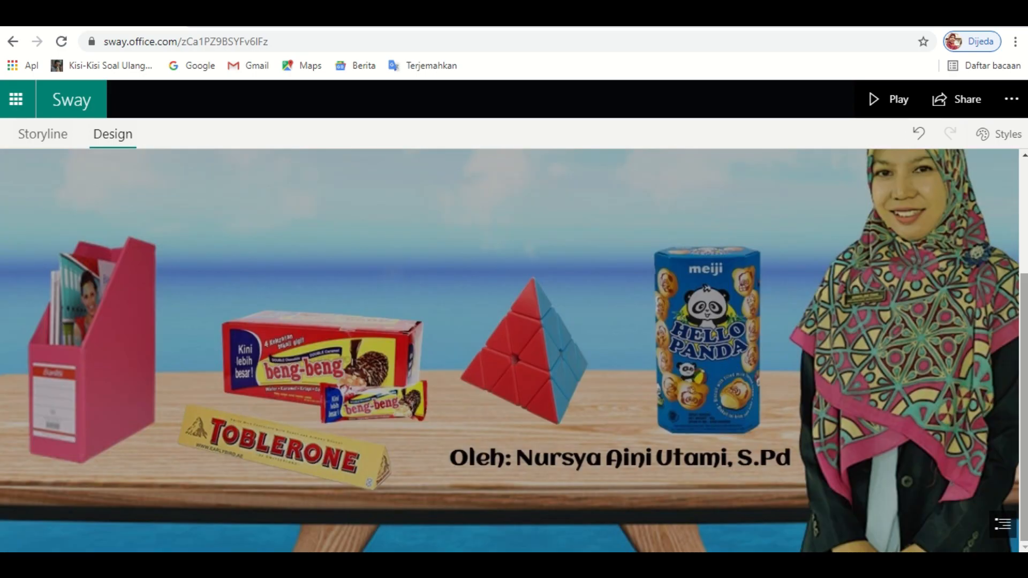
scroll(1026, 458, "up", 3)
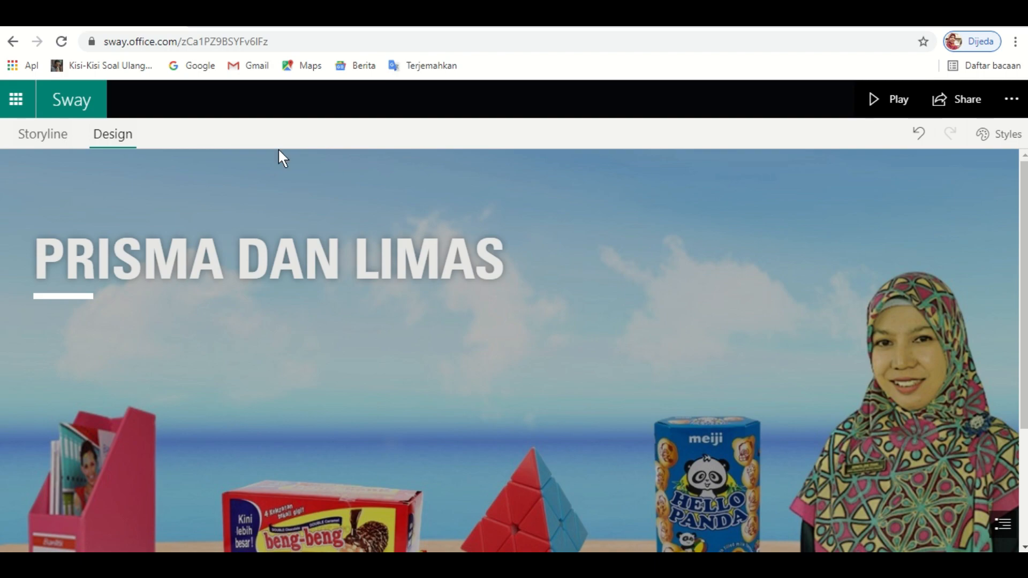
- Erase the cover title text, leaving an empty title card over the cover image
left_click(44, 141)
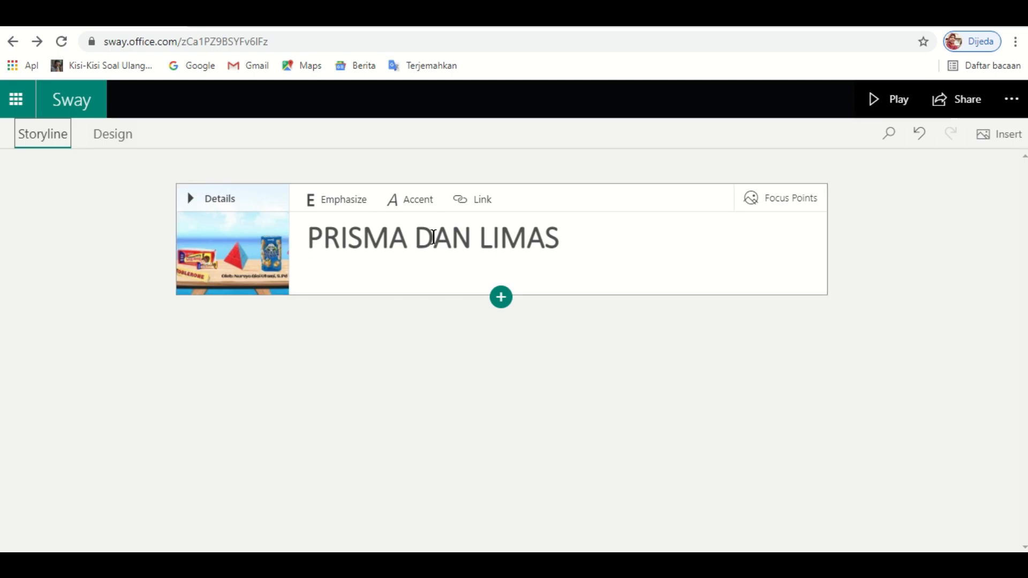
left_click(561, 245)
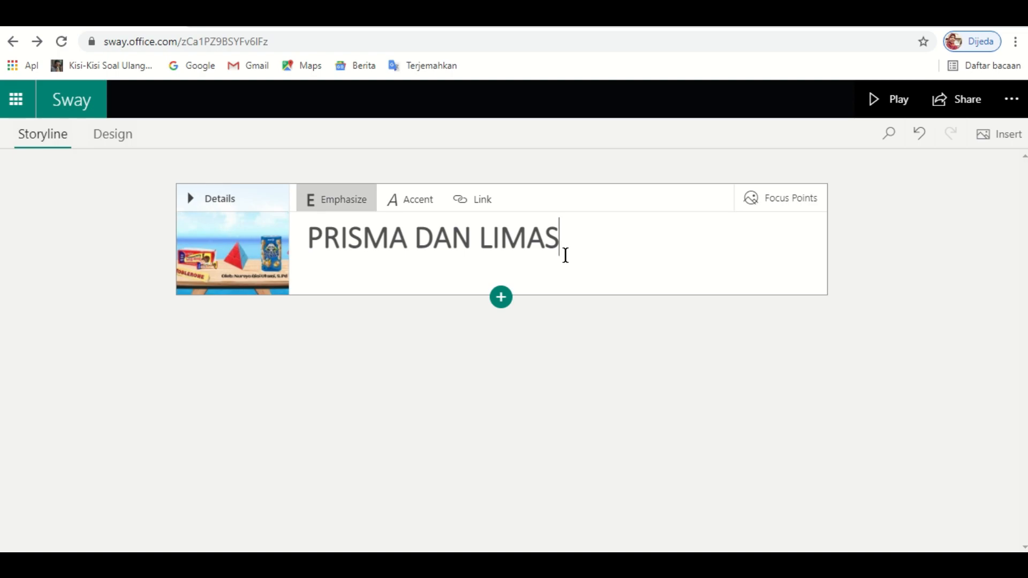
key("BackSpace")
key("BackSpace")
key("BackSpace")
key("BackSpace")
key("BackSpace")
key("BackSpace")
key("BackSpace")
key("BackSpace")
key("BackSpace")
key("BackSpace")
key("BackSpace")
key("BackSpace")
key("BackSpace")
key("BackSpace")
key("BackSpace")
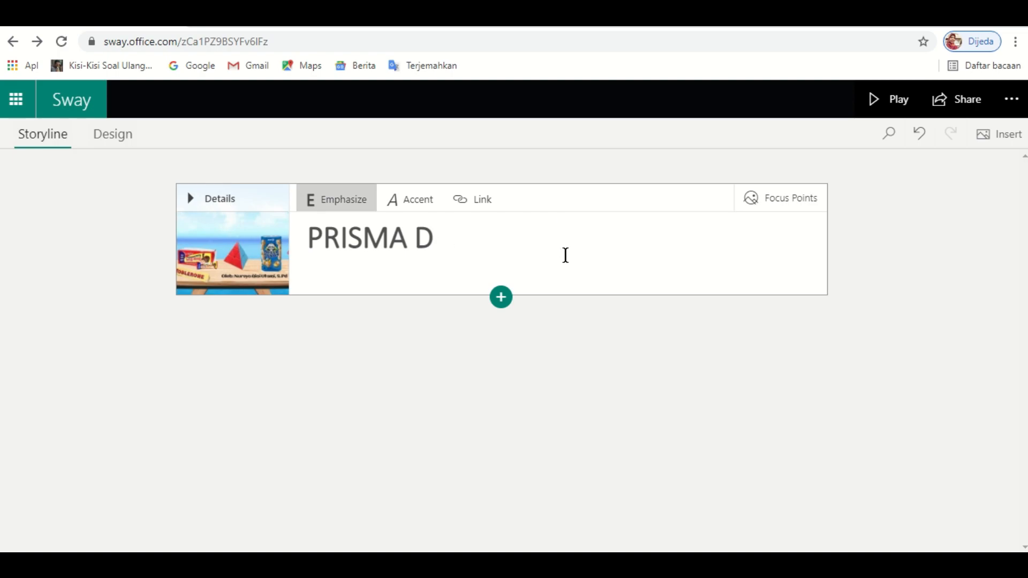
key("BackSpace")
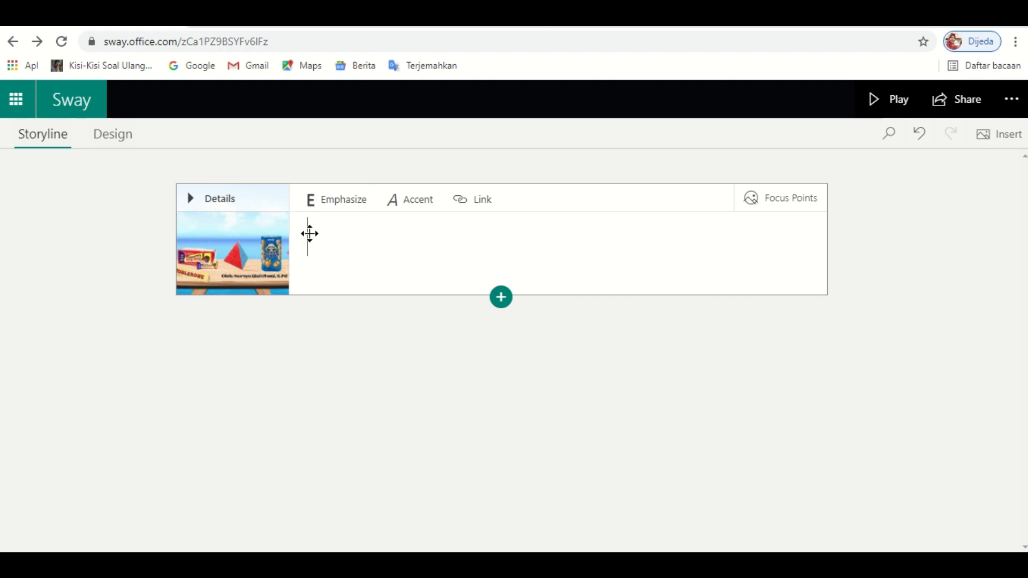
left_click(209, 232)
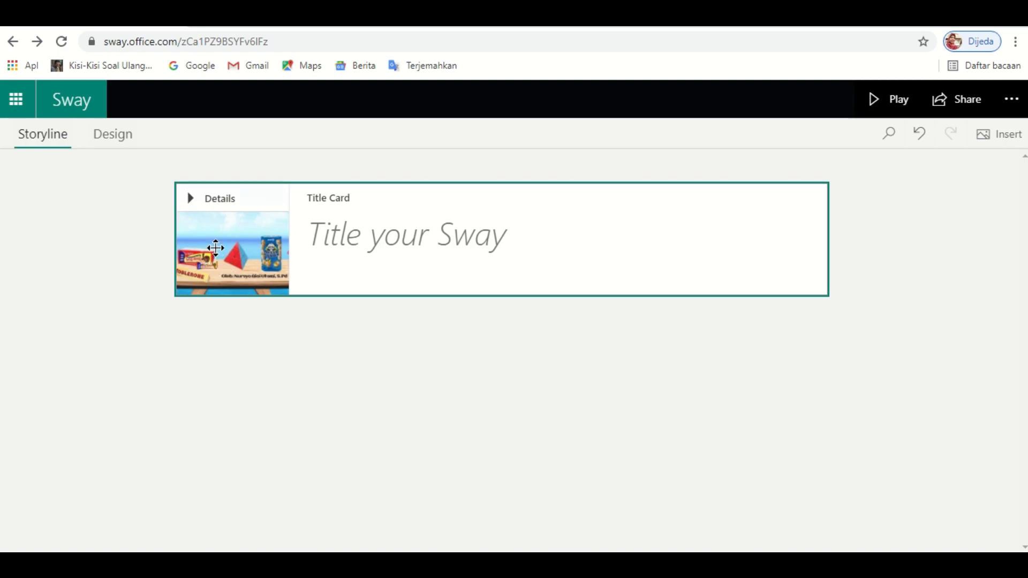
- Delete the COVER TANPA JUDUL background image from the title card
left_click(360, 251)
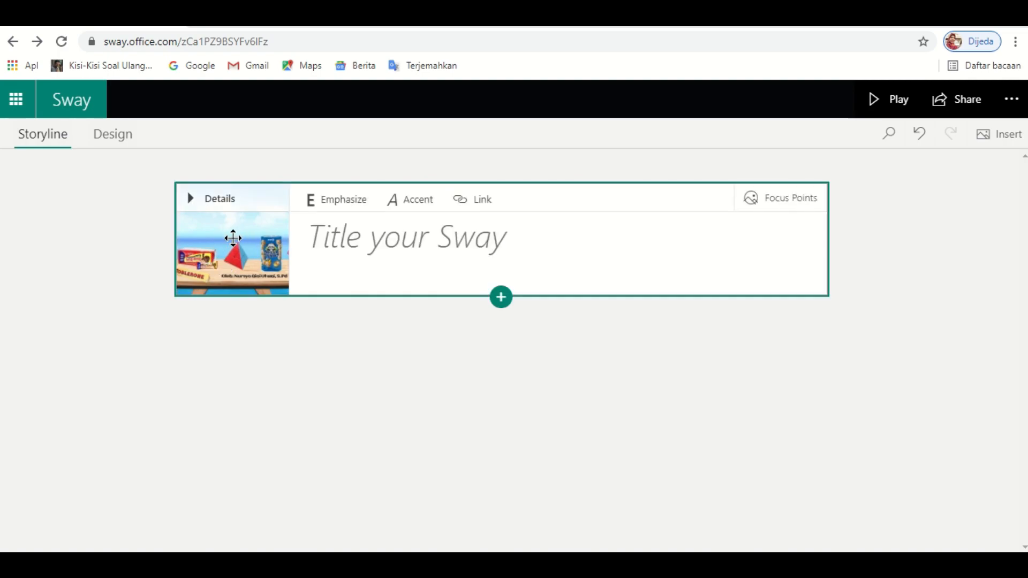
left_click(189, 199)
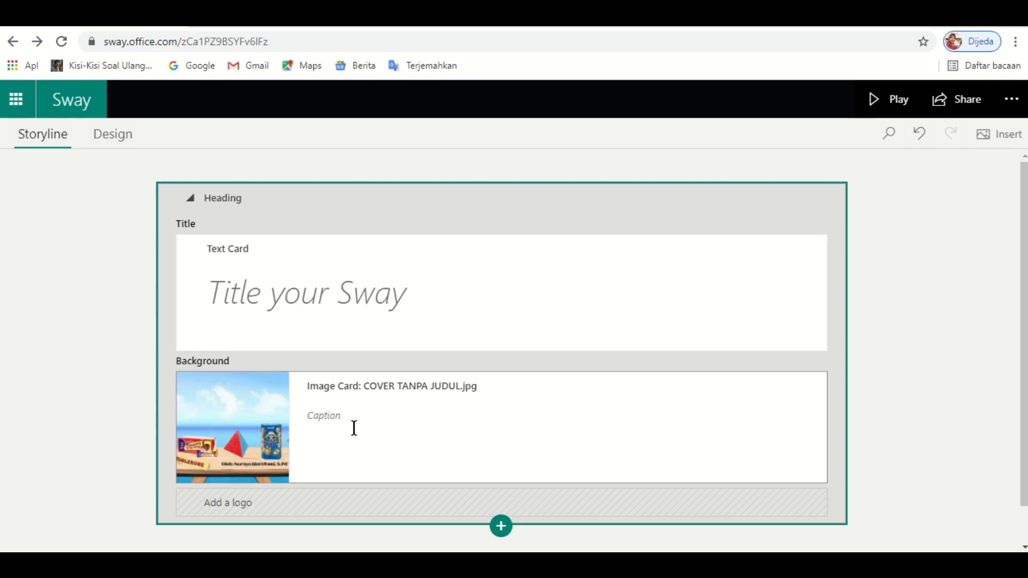
left_click(219, 289)
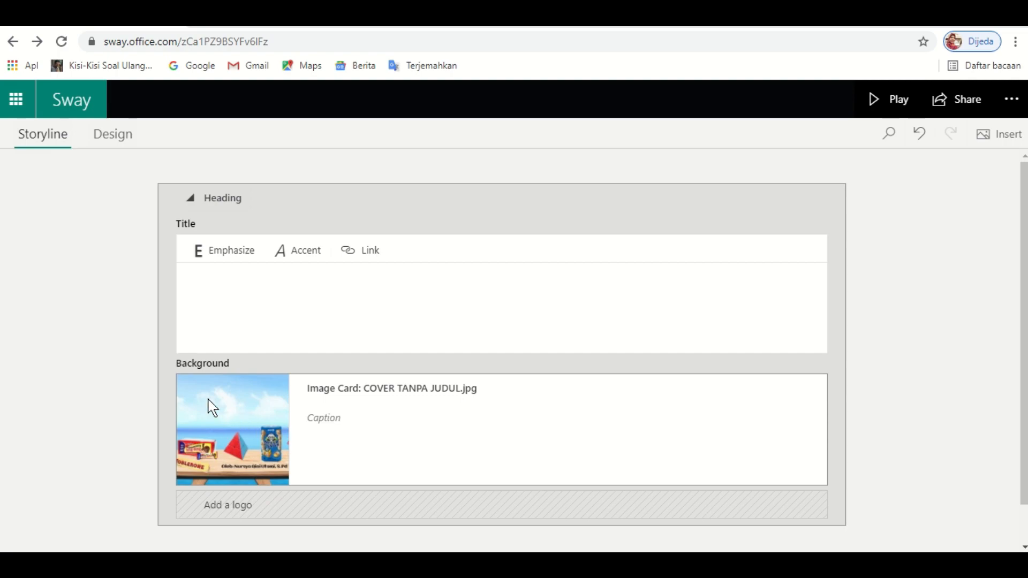
left_click(422, 437)
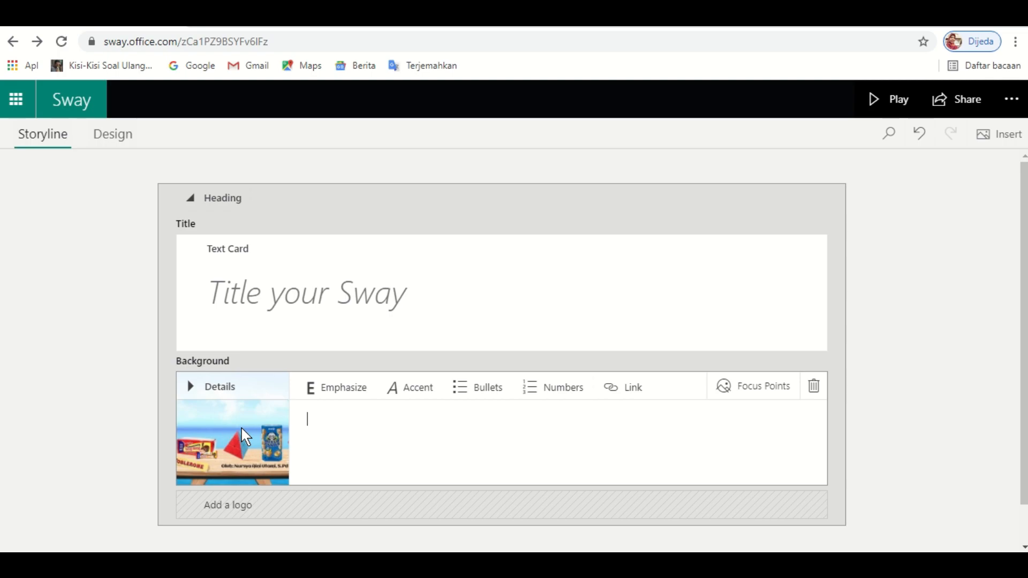
left_click(814, 387)
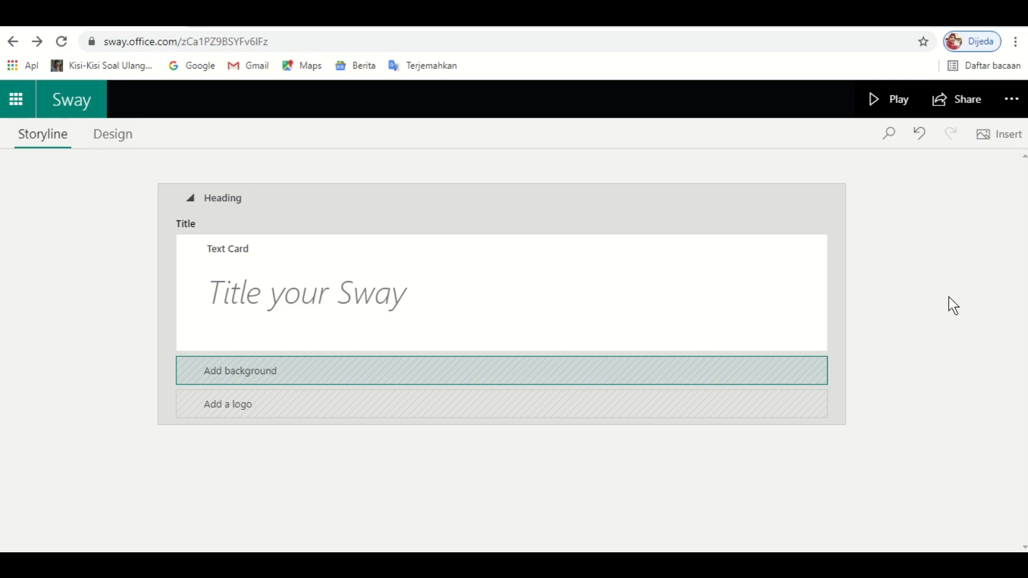
left_click(903, 298)
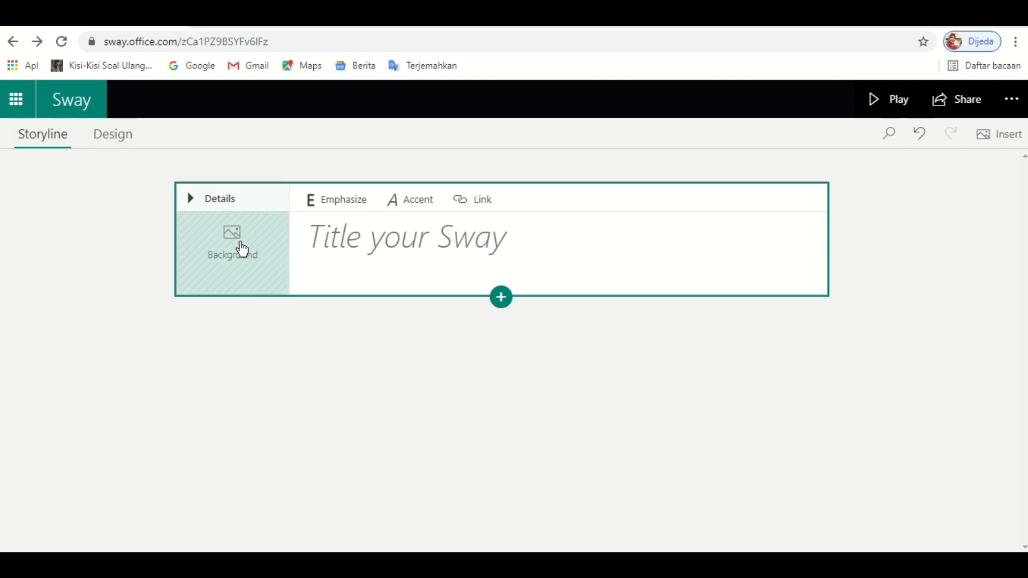
- Set the title card background to the Cover Sway image uploaded from My device
left_click(242, 249)
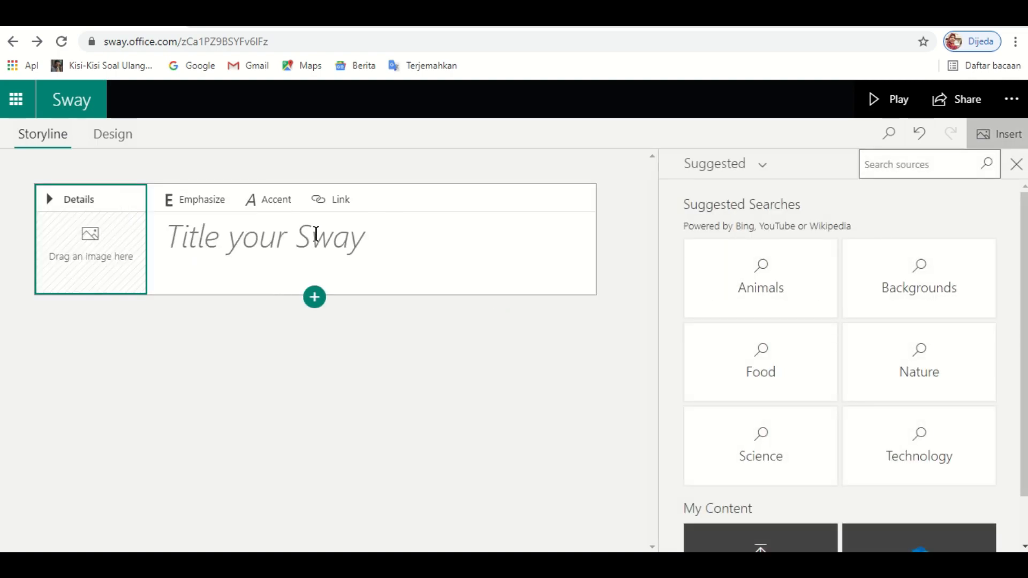
left_click(762, 167)
left_click(718, 405)
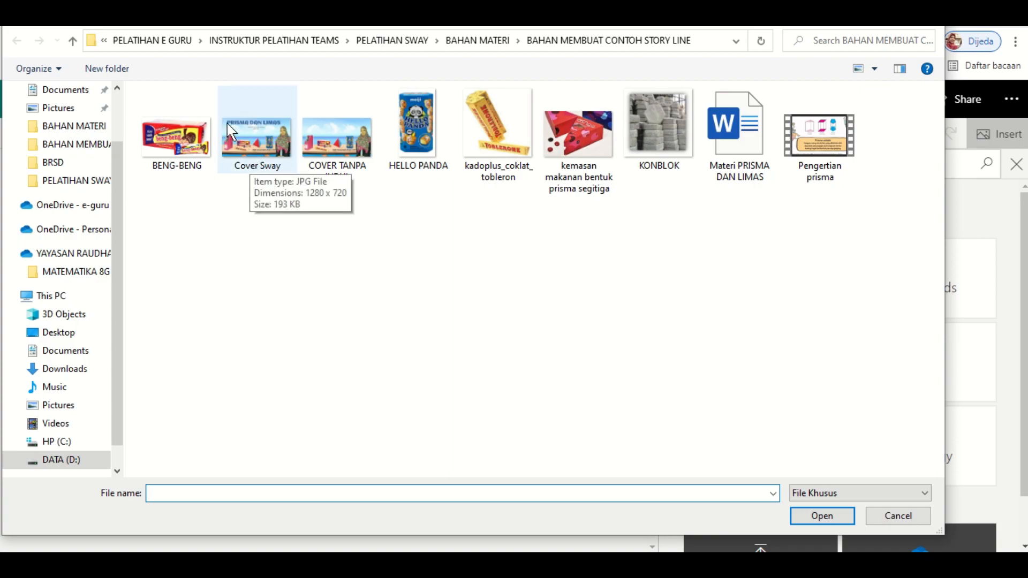
left_click(259, 133)
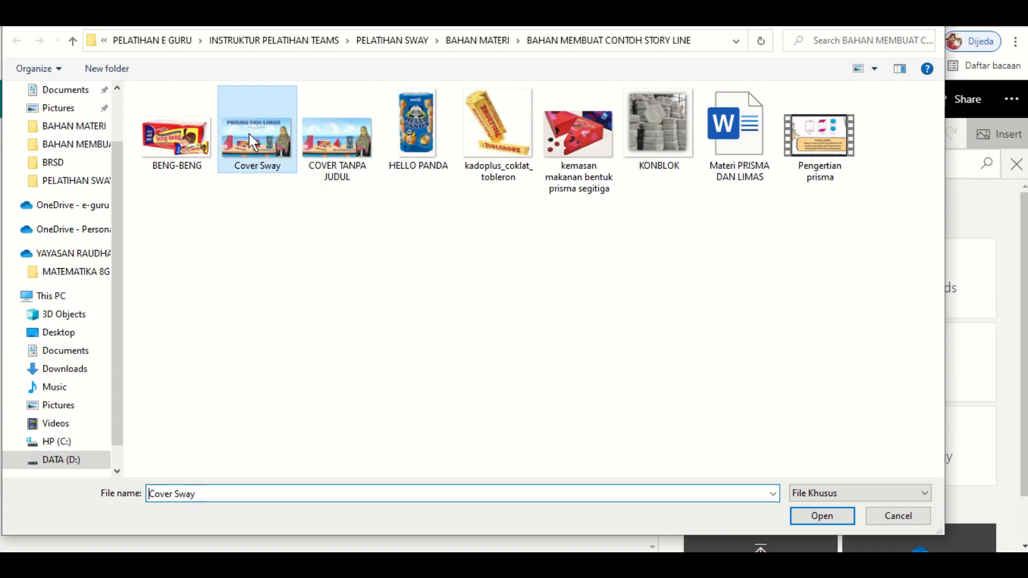
left_click(827, 518)
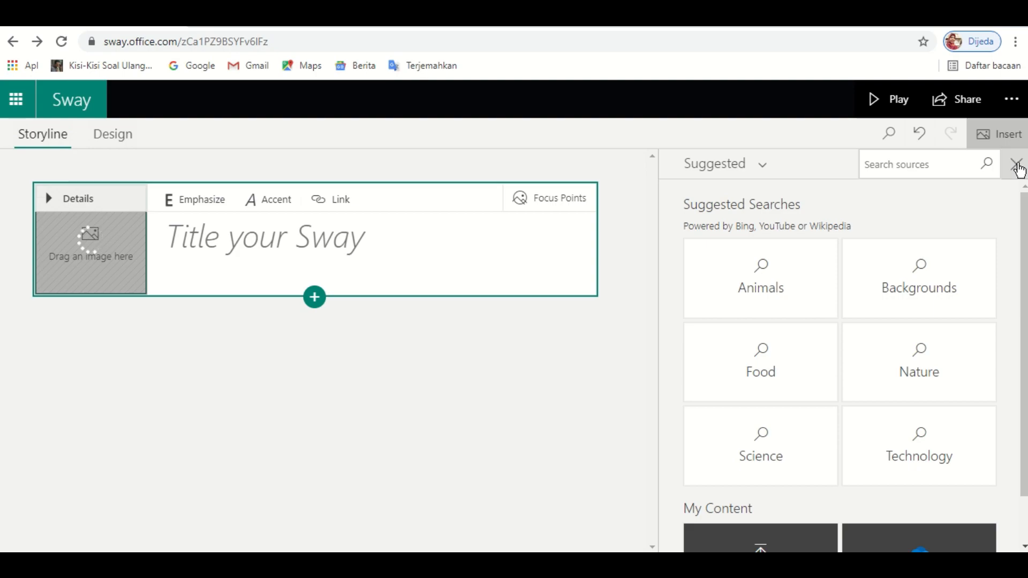
left_click(1020, 168)
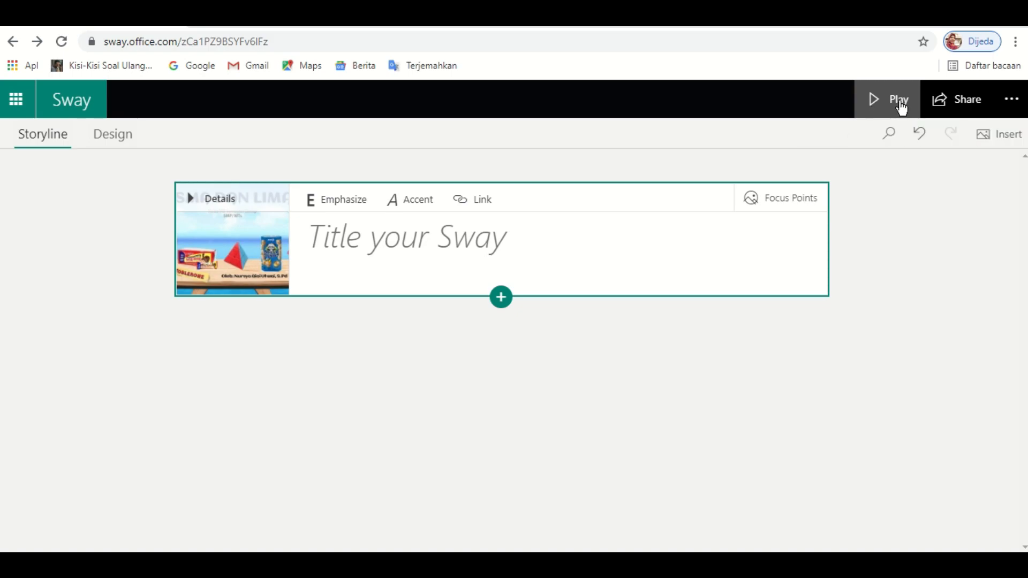
left_click(902, 107)
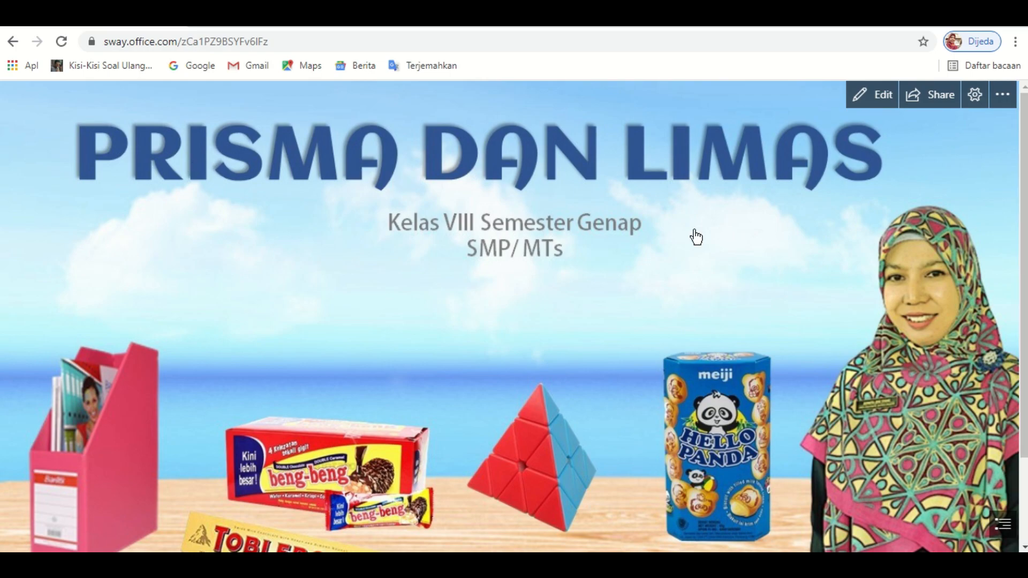
left_click_drag(1026, 323, 1026, 396)
scroll(1026, 341, "up", 1)
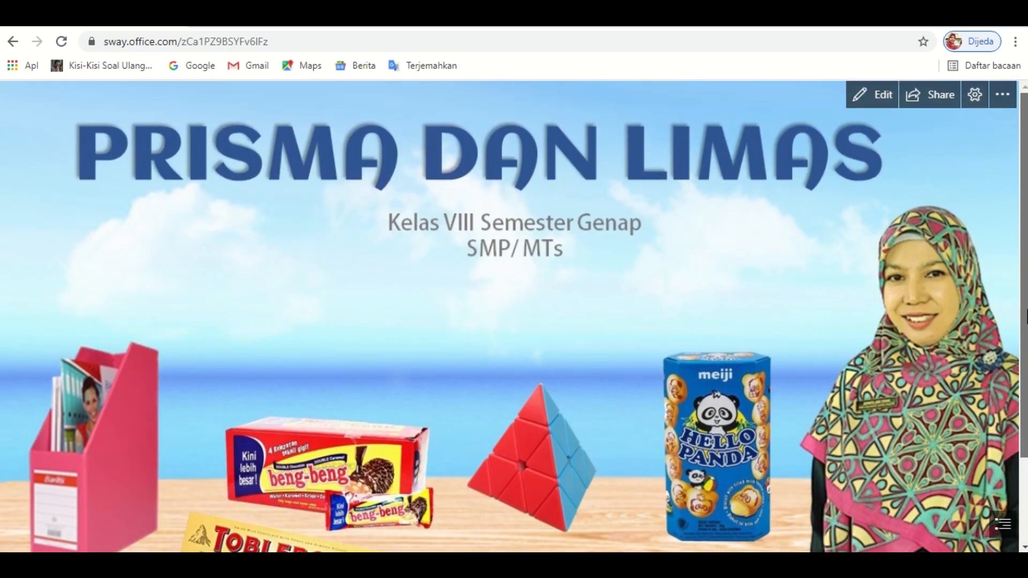
left_click(883, 99)
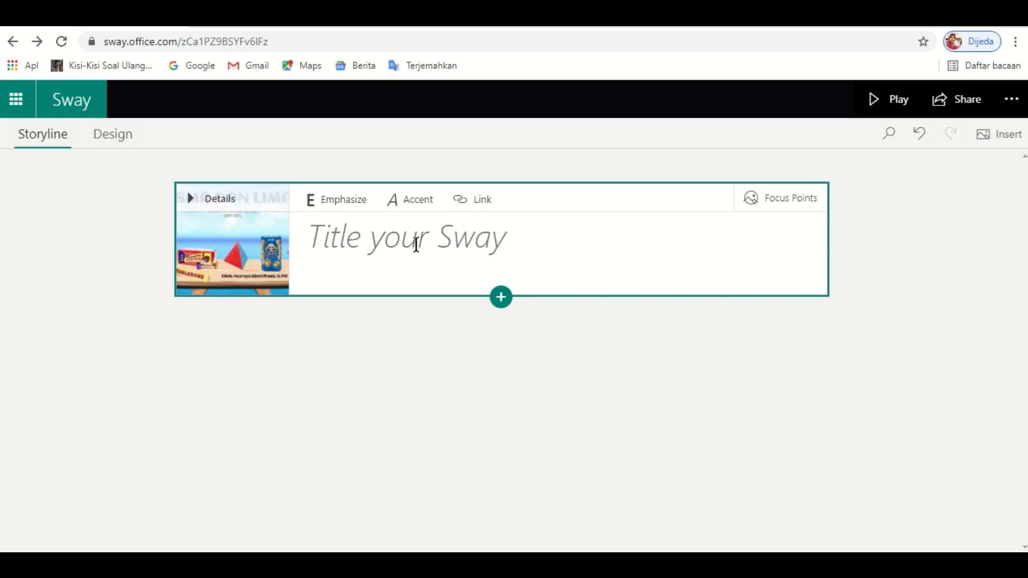
- Title the card 'PRISMA DAN LIMAS' and preview it in Play mode
left_click(388, 243)
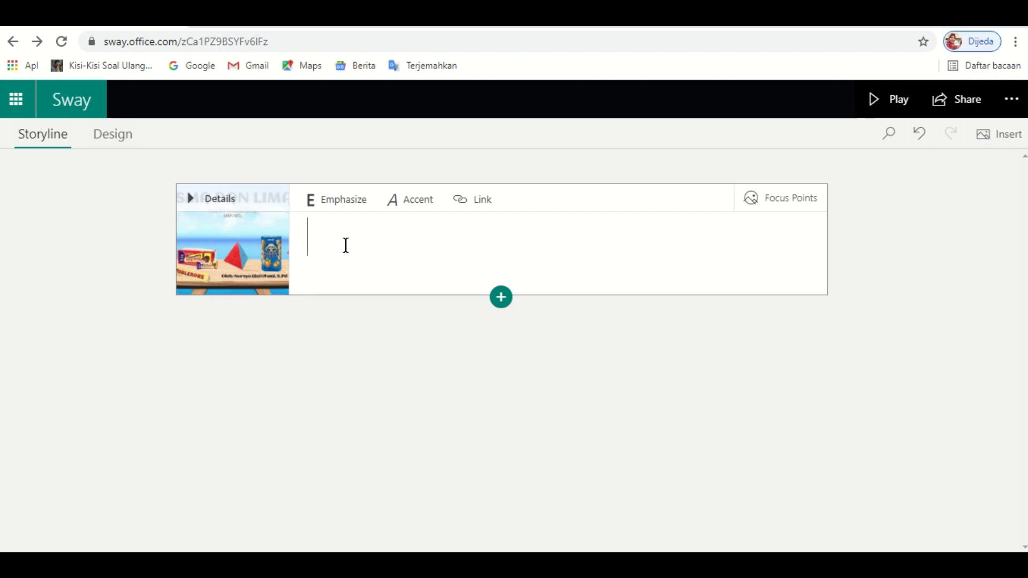
type("PRISMA DAN LI")
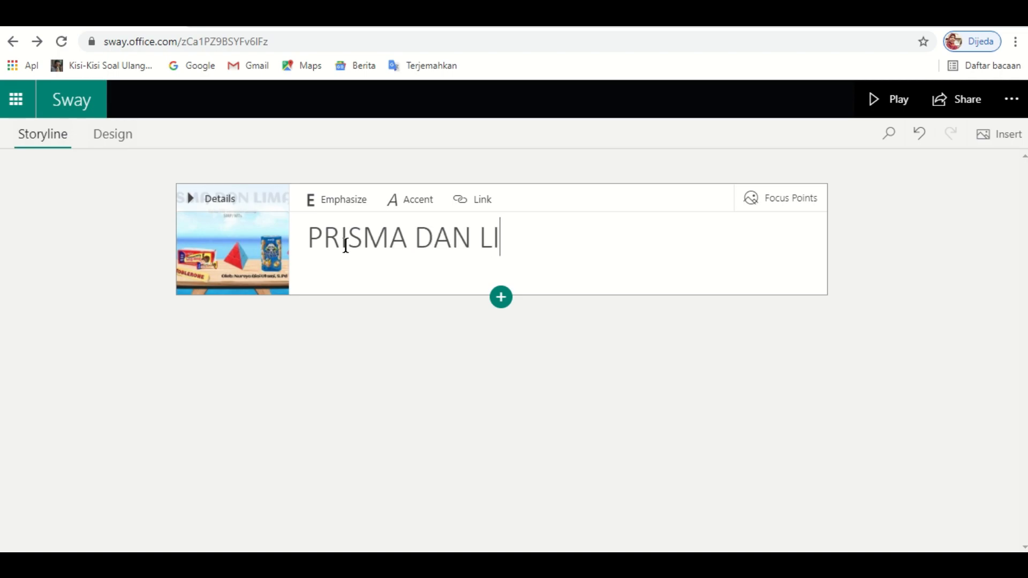
type("MAS")
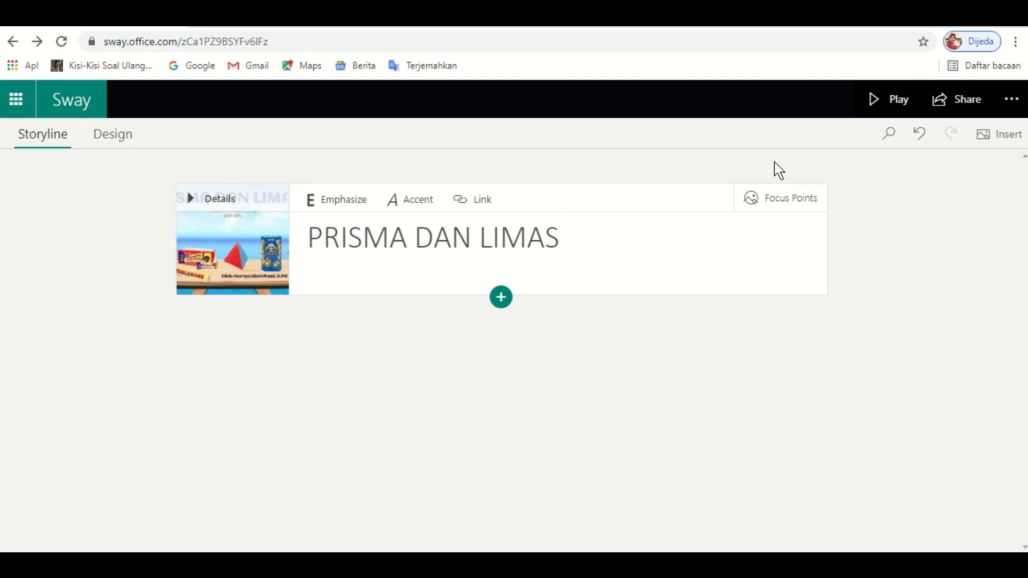
left_click(895, 100)
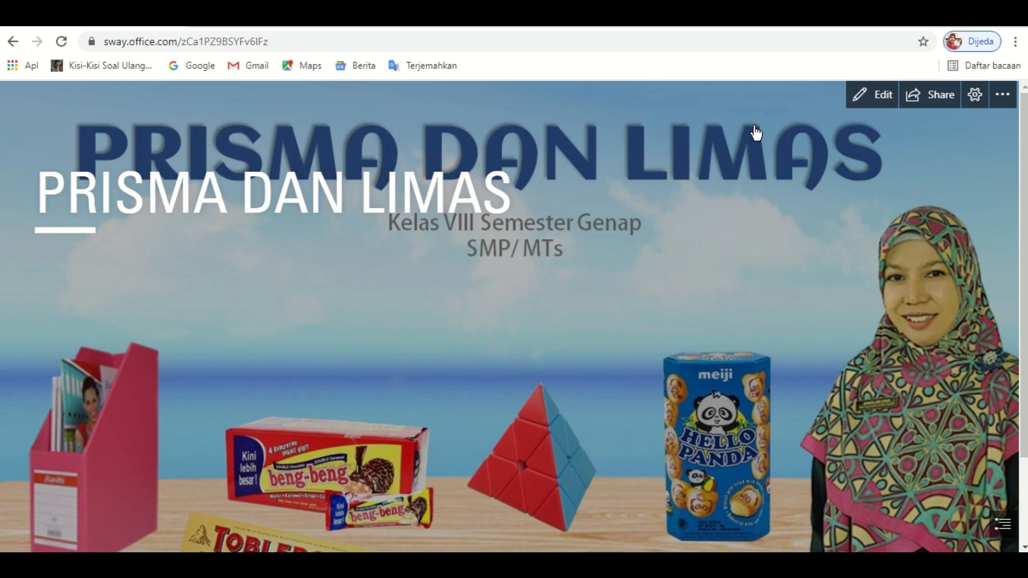
- Return to editing and start trimming 'LIMAS' off the end of the title
left_click(869, 96)
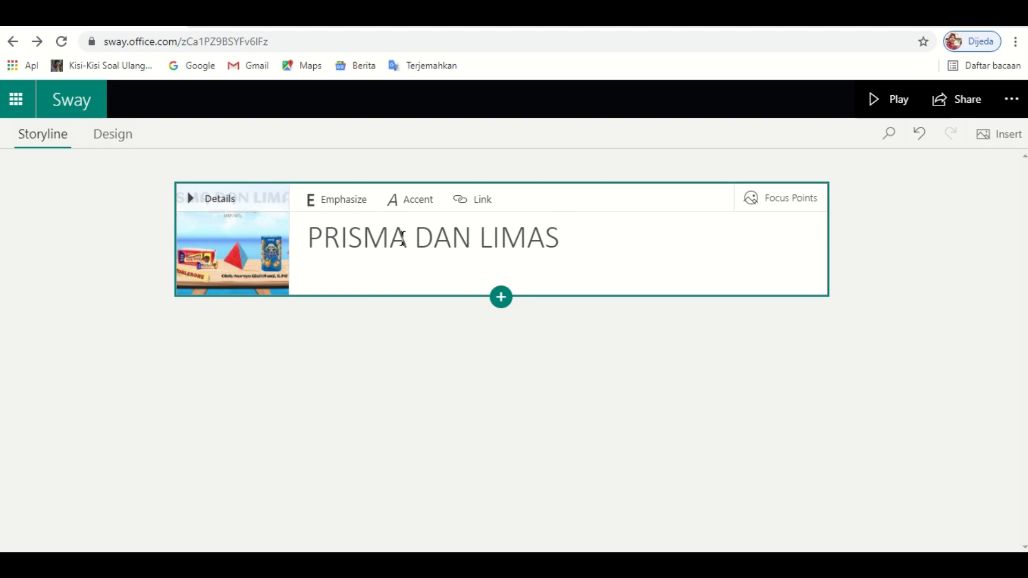
left_click(558, 248)
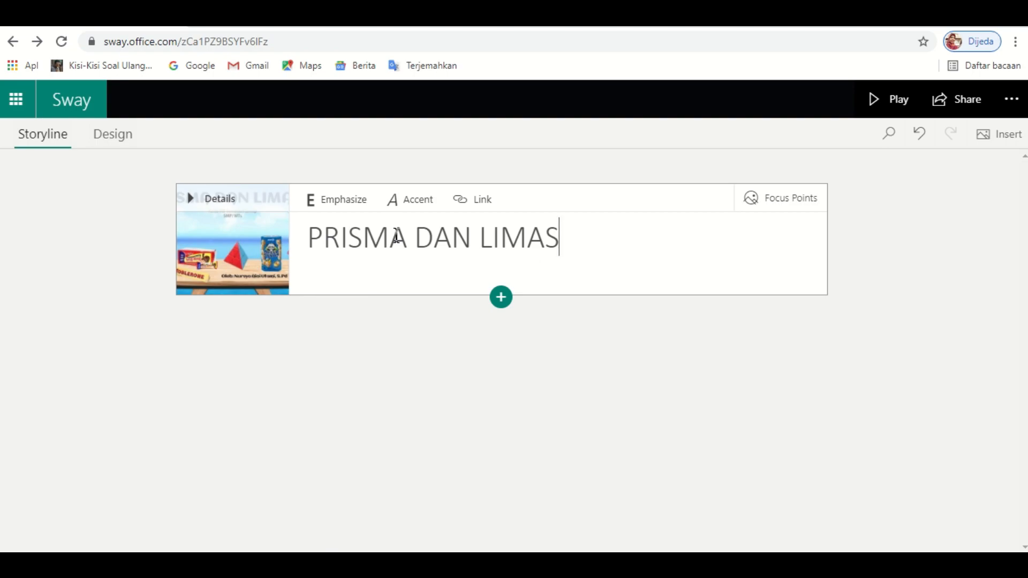
key("BackSpace")
key("BackSpace")
key("BackSpace")
key("BackSpace")
key("BackSpace")
key("BackSpace")
key("BackSpace")
key("BackSpace")
key("BackSpace")
key("BackSpace")
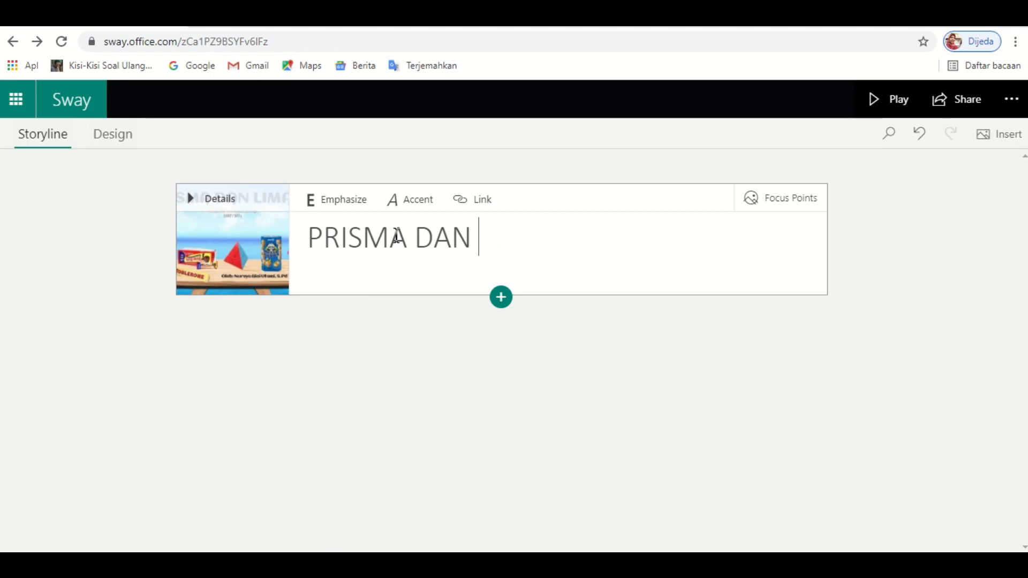
- Change the cover title to 'PRISMA'
key("BackSpace")
key("BackSpace")
key("BackSpace")
key("BackSpace")
key("BackSpace")
key("BackSpace")
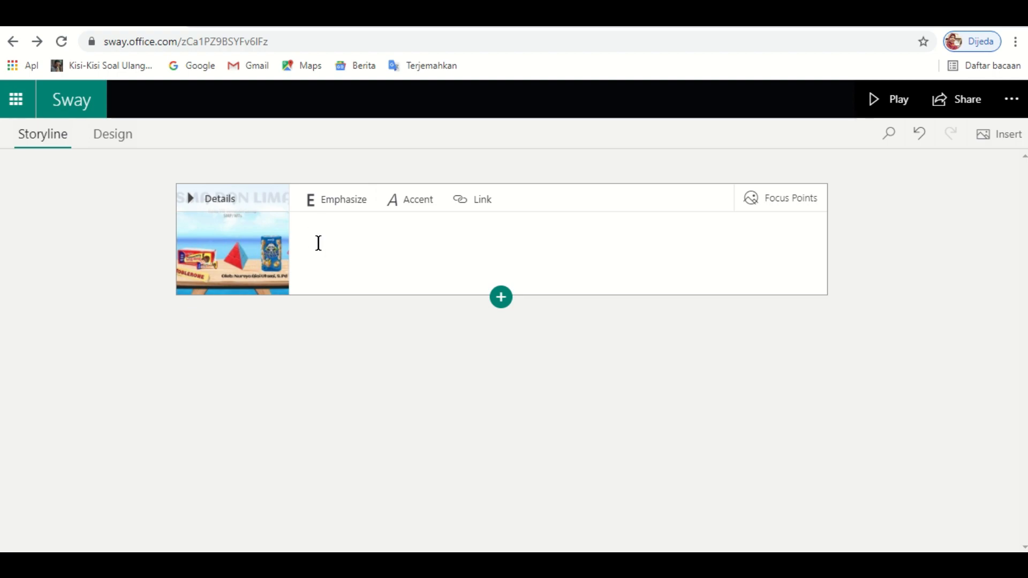
type("RIR")
key("BackSpace")
key("BackSpace")
type("RISMA")
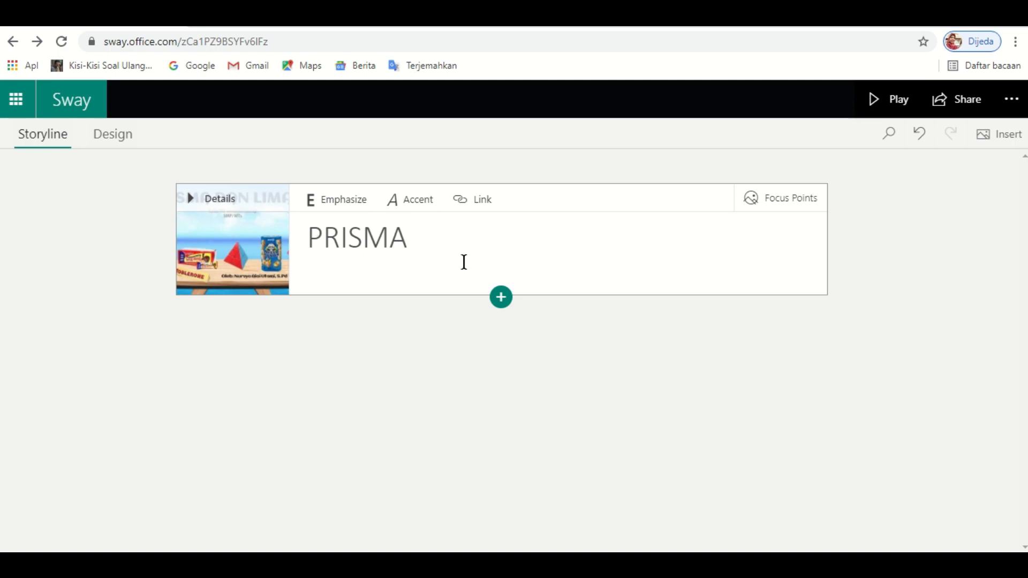
- Remove the extra empty text card and show the card types to add below the title
key("Return")
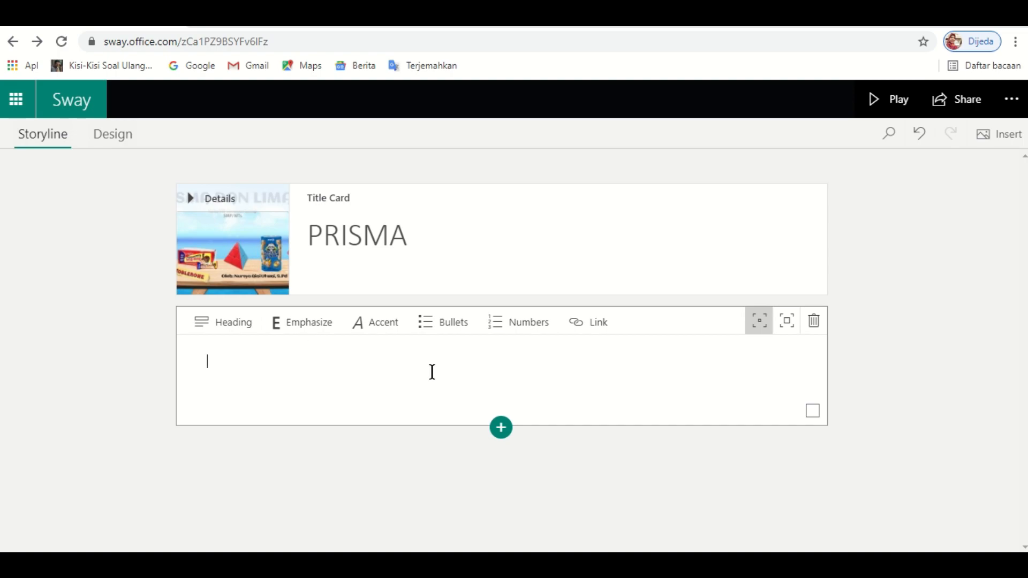
left_click(815, 328)
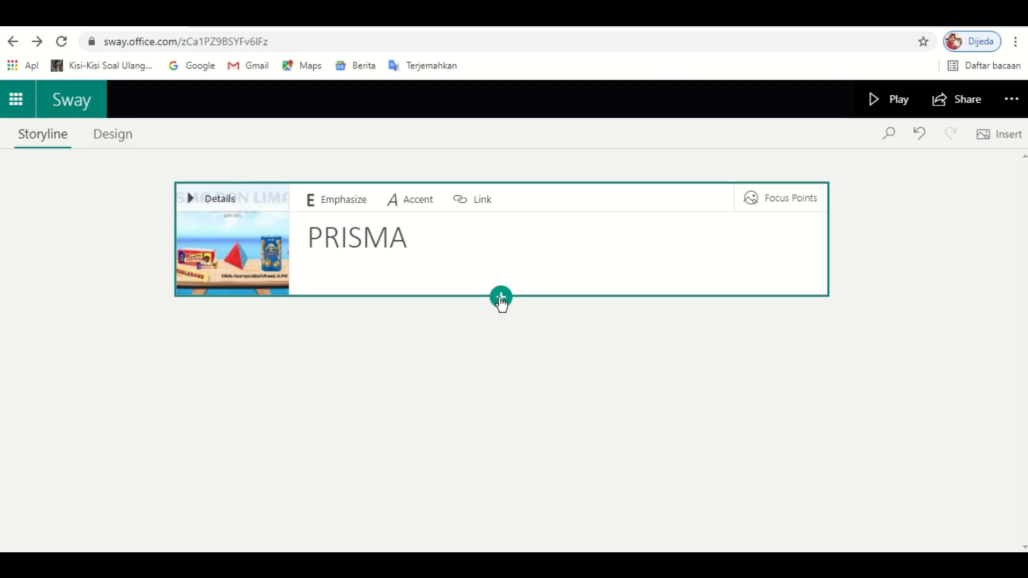
left_click(501, 298)
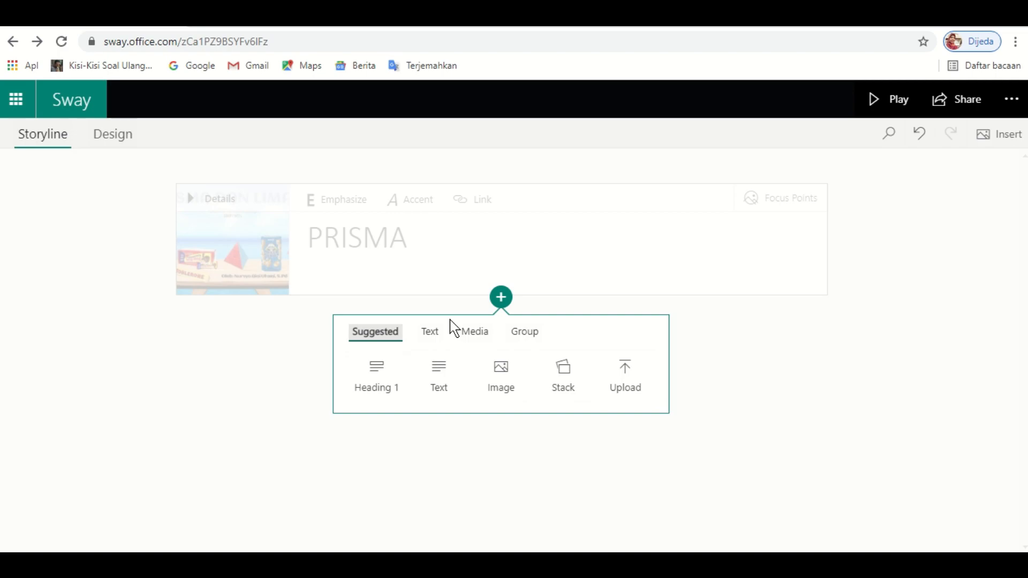
- Add a Heading 1 section titled 'Prisma' and clear the cover title text
left_click(382, 383)
left_click(351, 386)
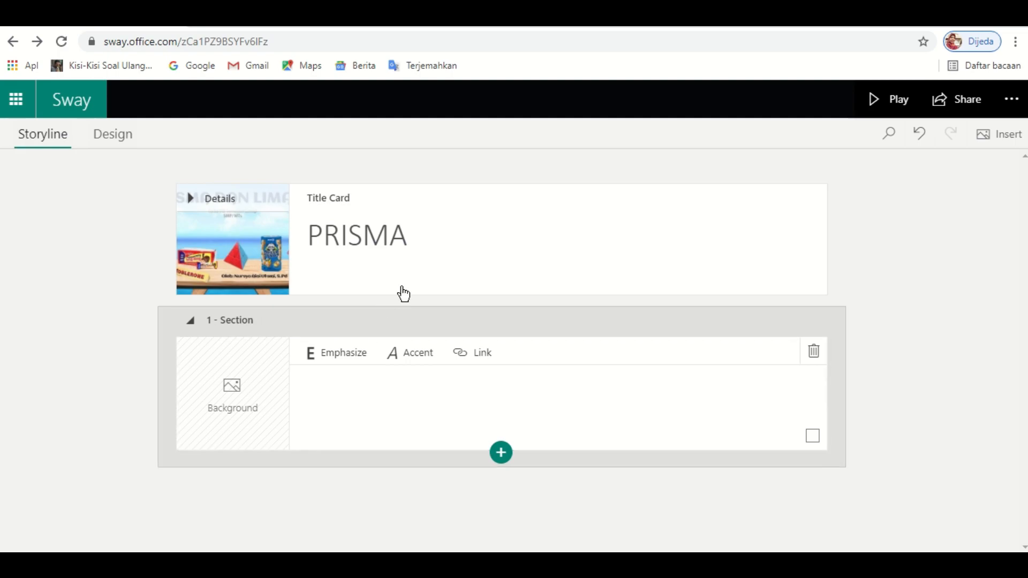
left_click(405, 237)
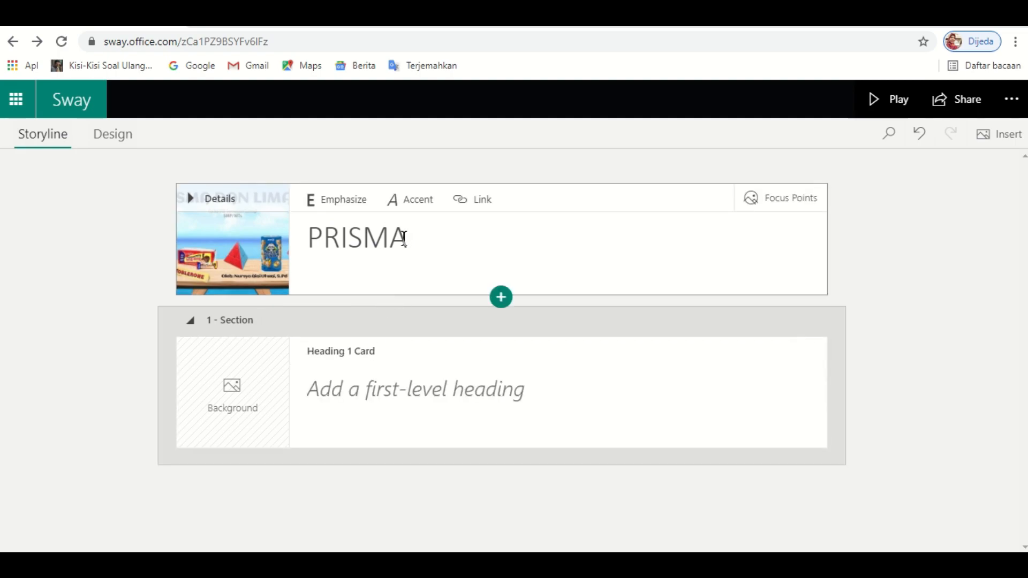
key("BackSpace")
key("BackSpace")
key("BackSpace")
key("BackSpace")
key("BackSpace")
key("BackSpace")
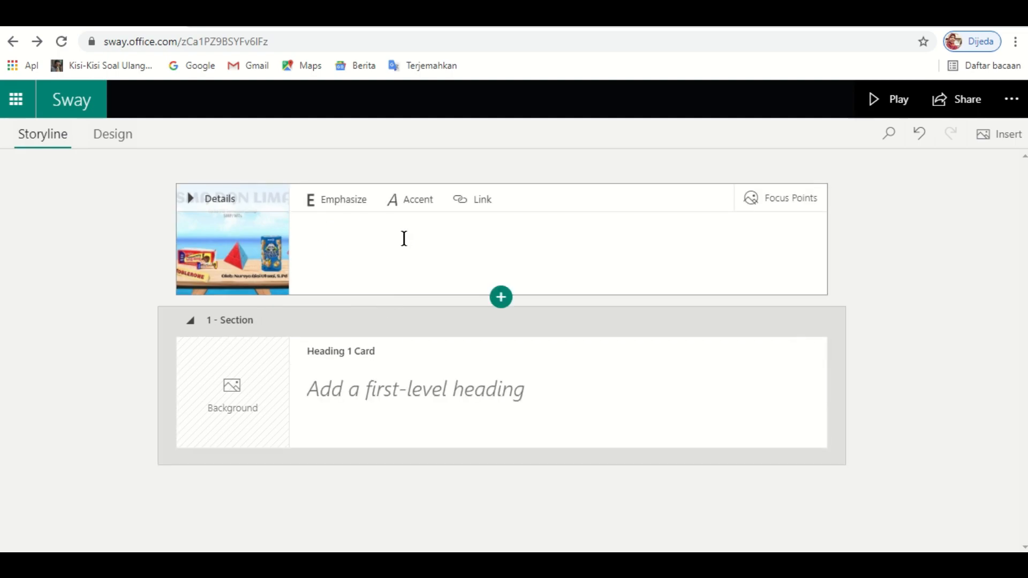
left_click(346, 396)
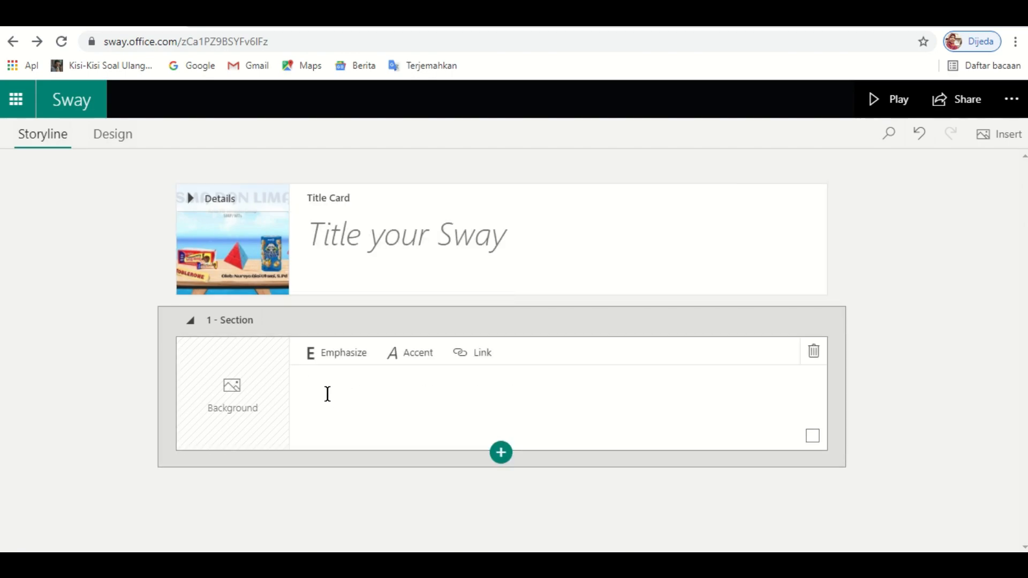
type("Prisma")
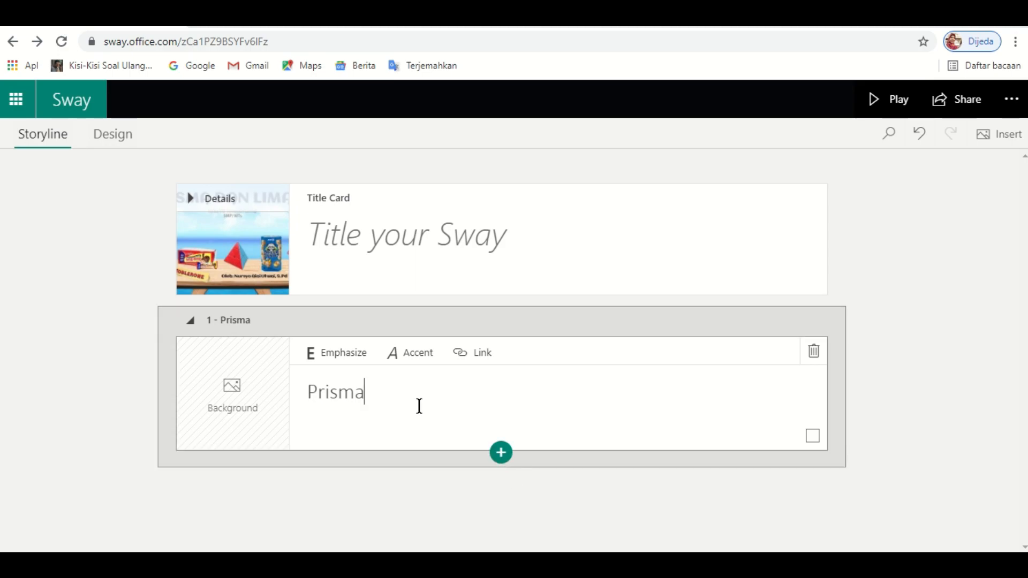
key("Return")
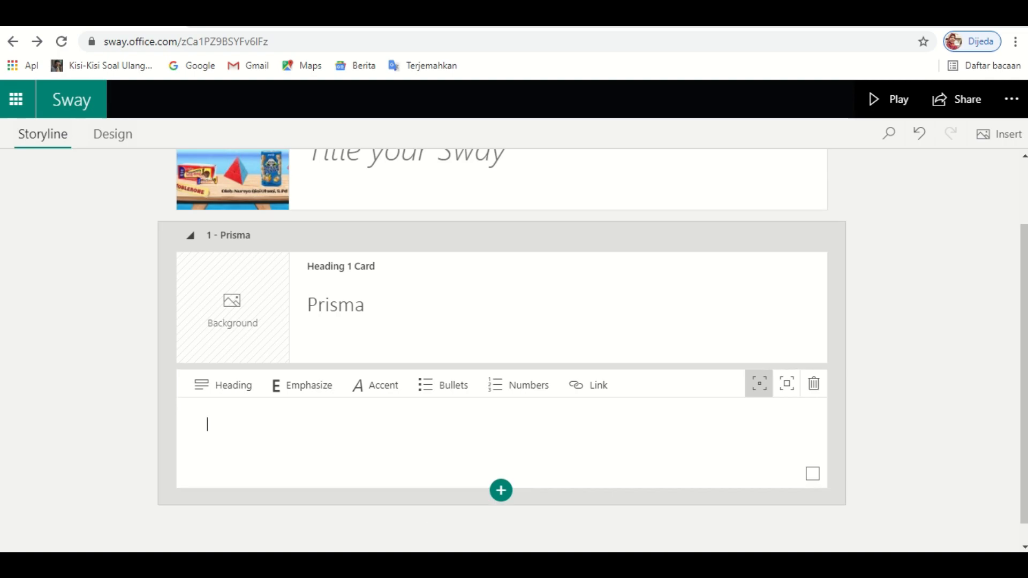
- Copy the two Prisma introduction paragraphs from the Word document for the new text card
key("alt+Tab")
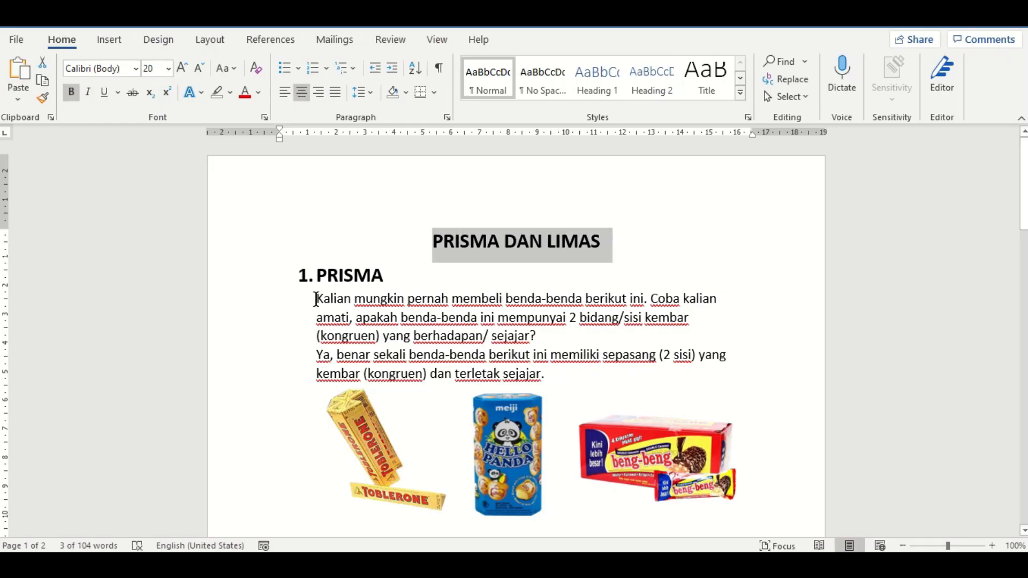
left_click_drag(316, 299, 550, 371)
key("ctrl+c")
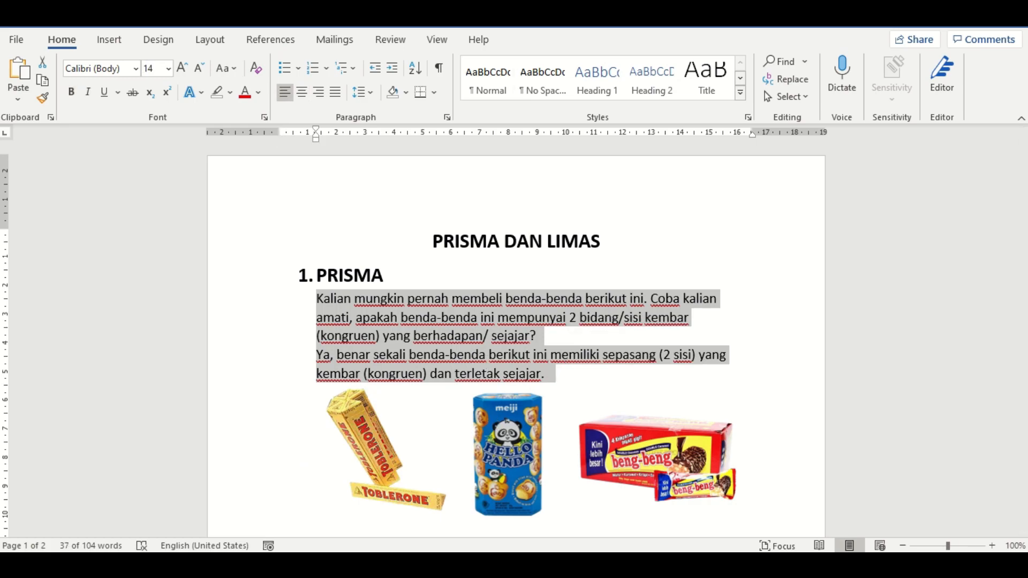
key("alt+Tab")
left_click(310, 421)
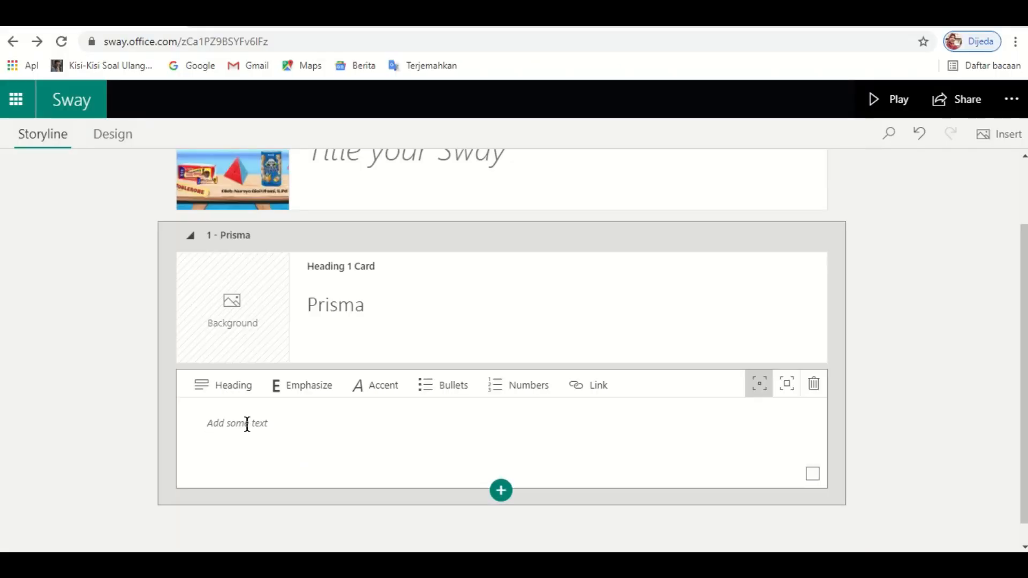
- Paste the two Prisma paragraphs and give them extra emphasis to enlarge them
key("ctrl+v")
left_click(227, 476)
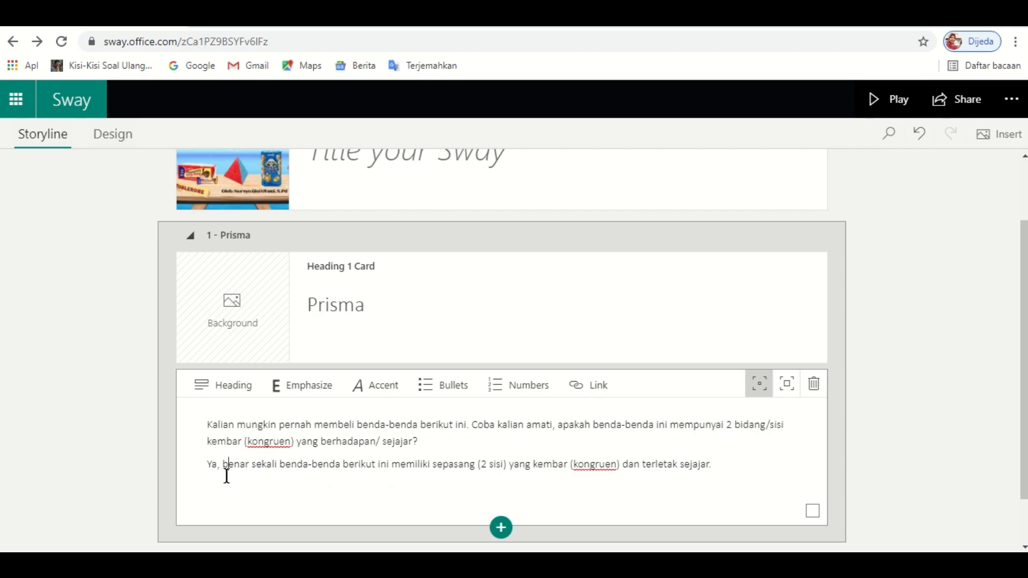
double_click(208, 425)
left_click_drag(347, 435, 742, 461)
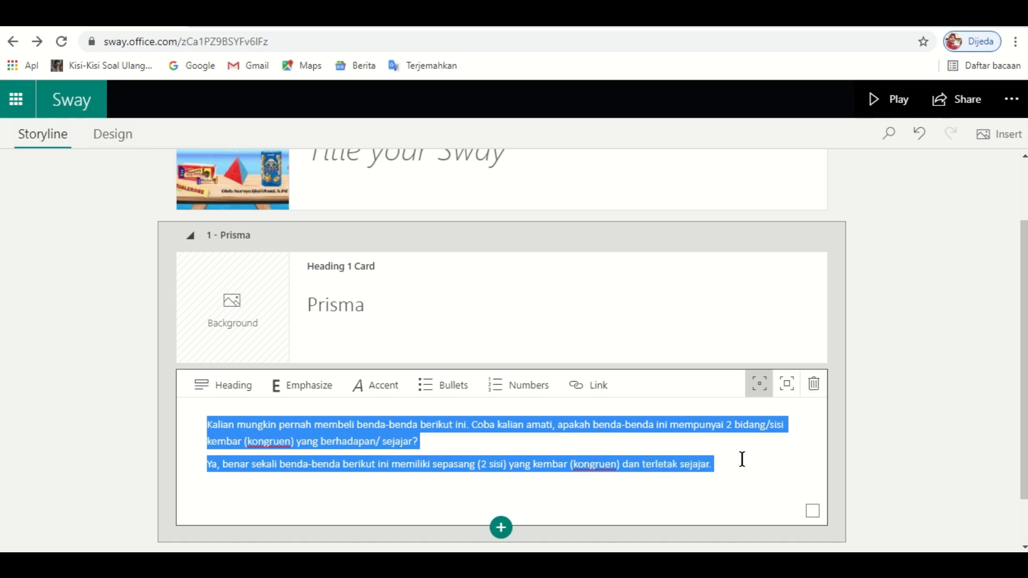
left_click(788, 388)
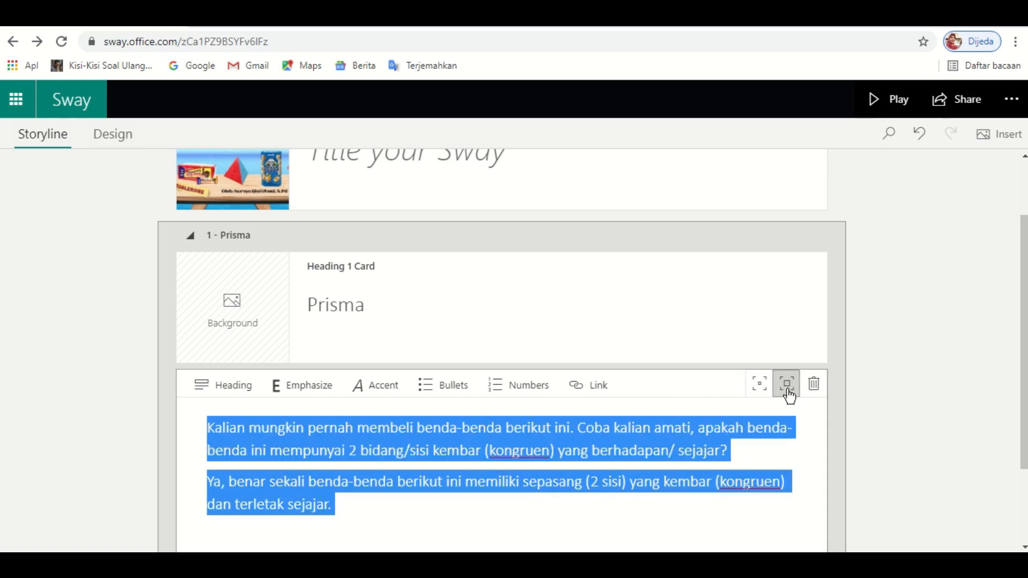
left_click(369, 452)
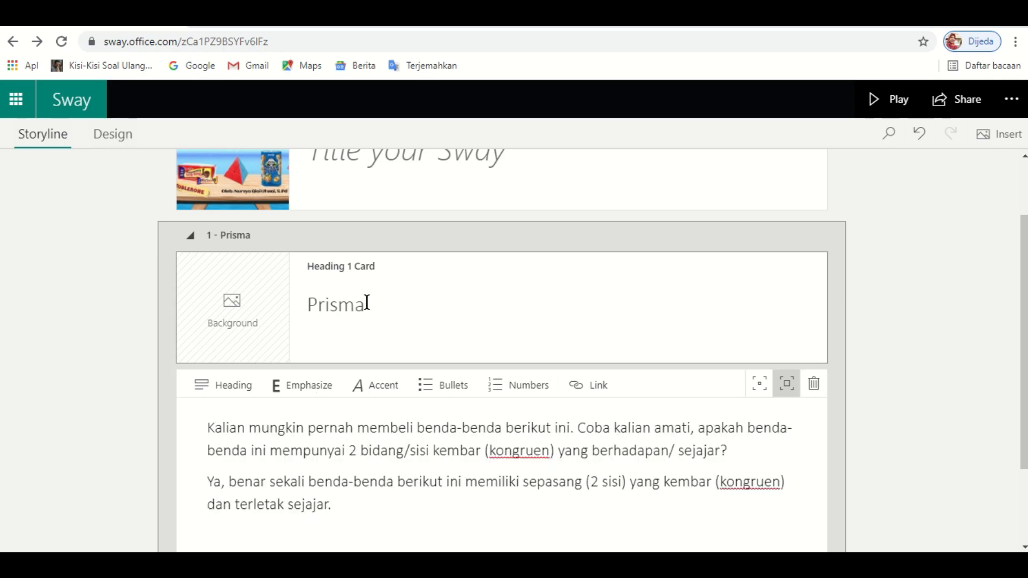
- Make the 'Prisma' heading bold, without italic accent
left_click_drag(367, 301, 315, 298)
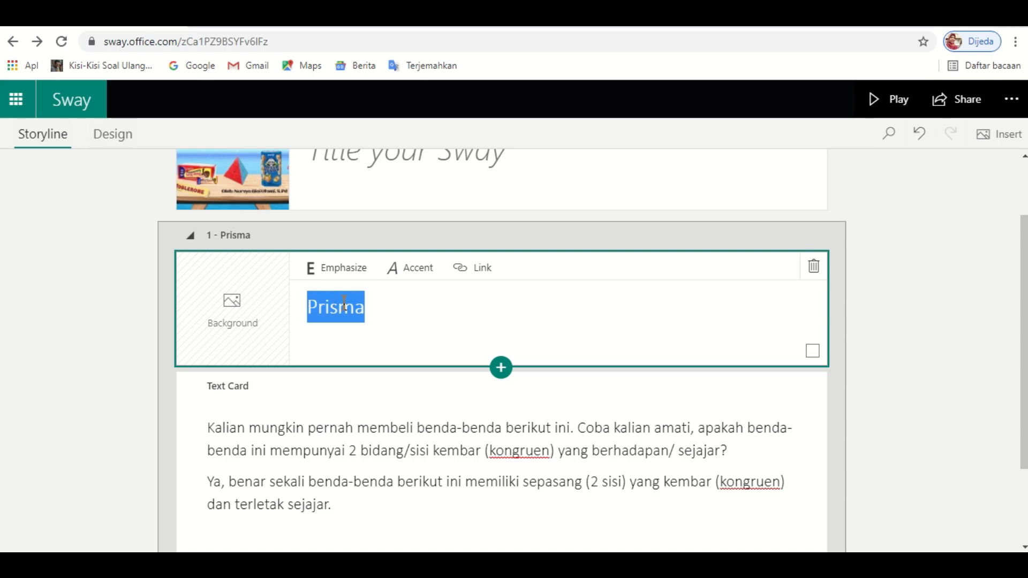
left_click(346, 276)
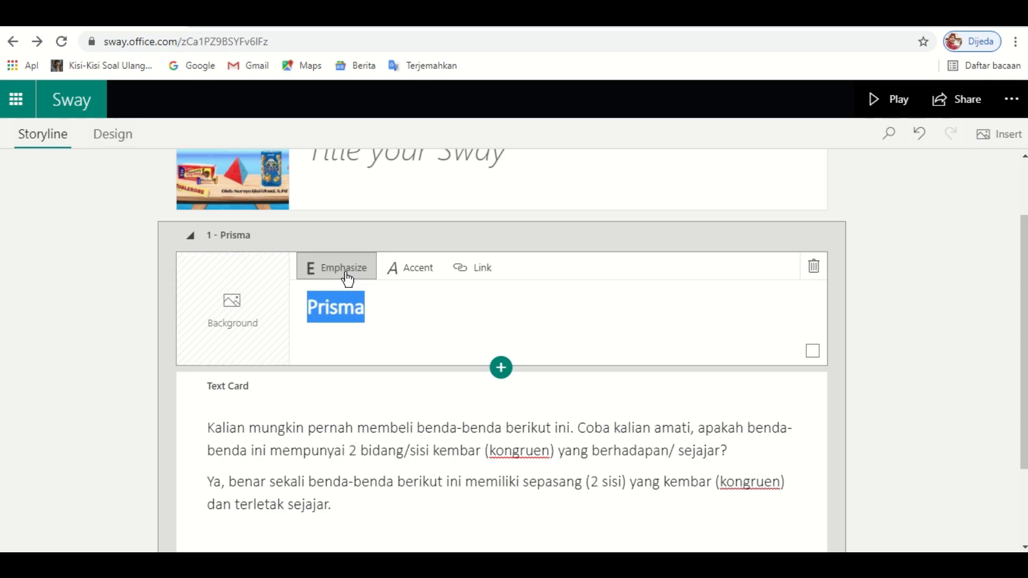
left_click(411, 278)
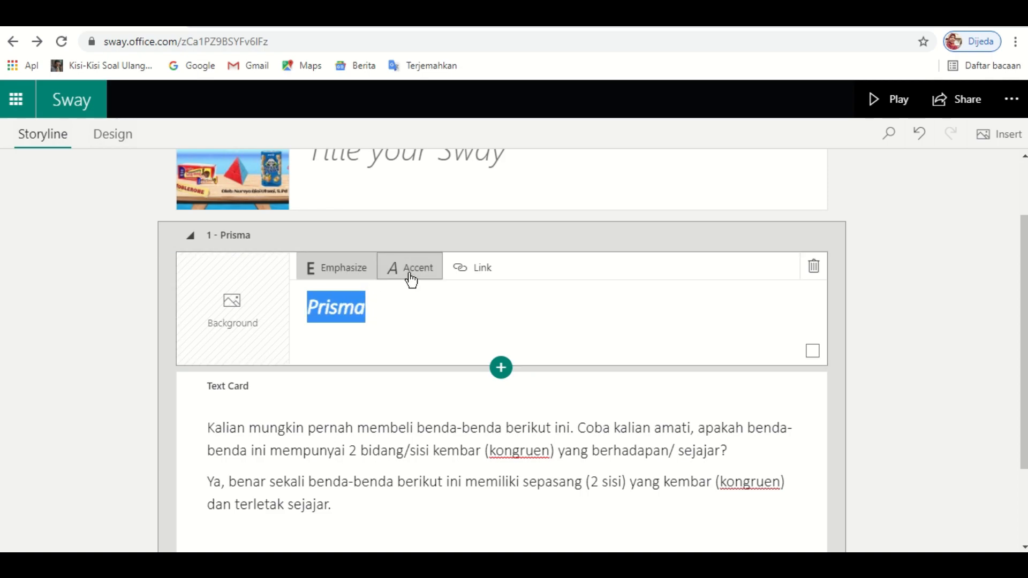
left_click(411, 278)
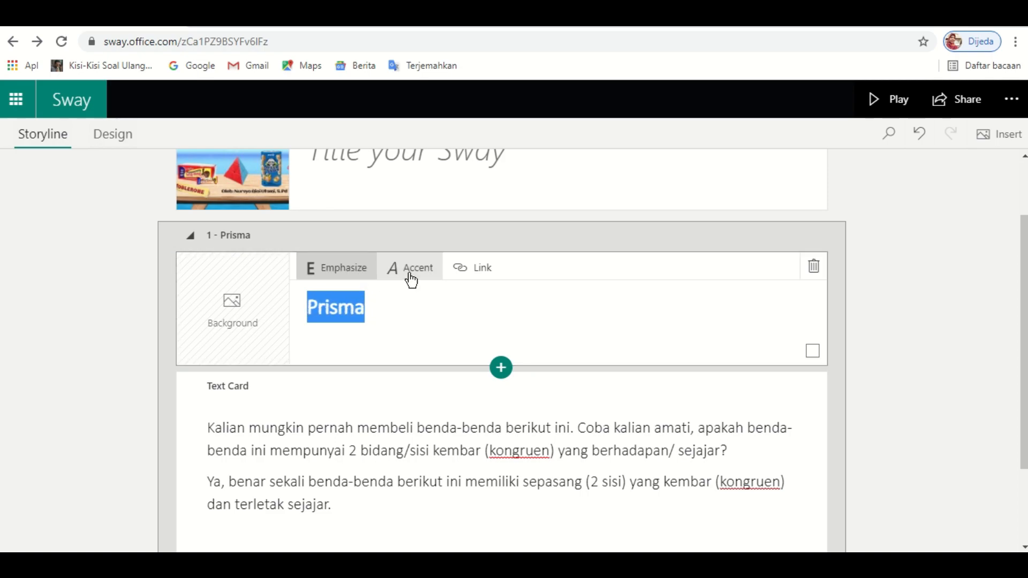
left_click(395, 319)
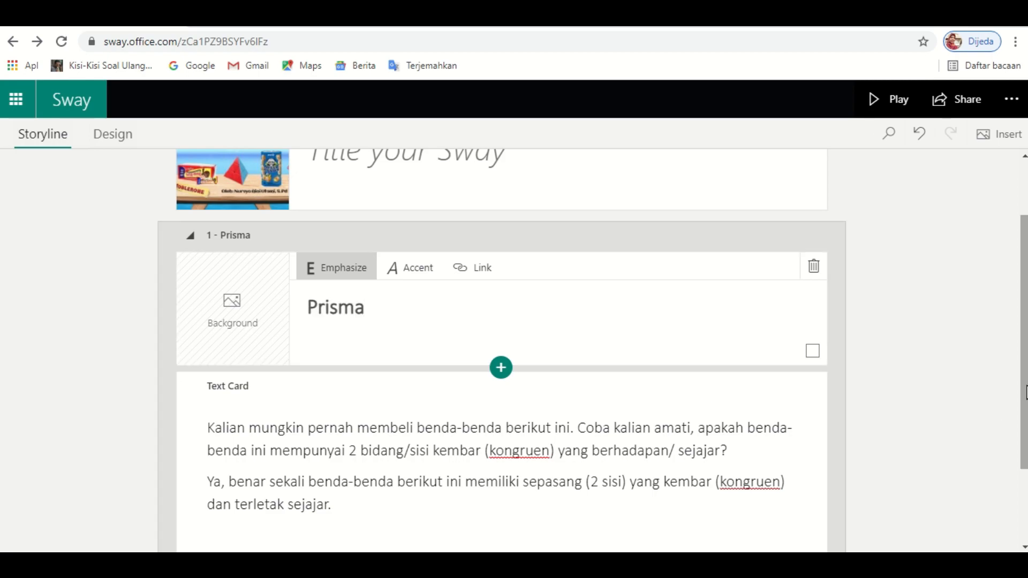
- Preview the Sway in Play mode, scrolling from the PRISMA DAN LIMAS cover through the Prisma paragraphs
scroll(1002, 412, "down", 2)
scroll(589, 354, "down", 1)
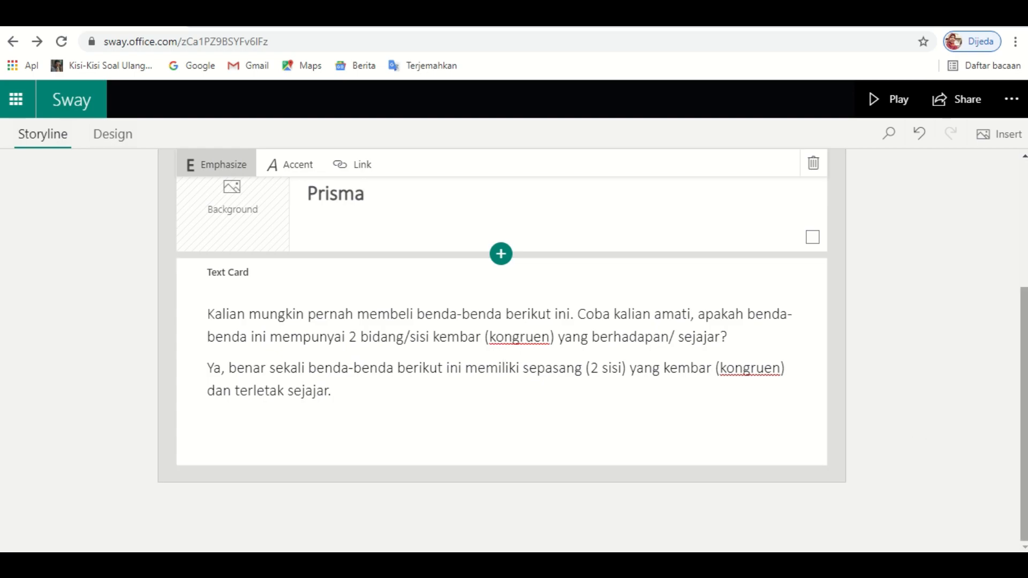
scroll(1020, 245, "up", 4)
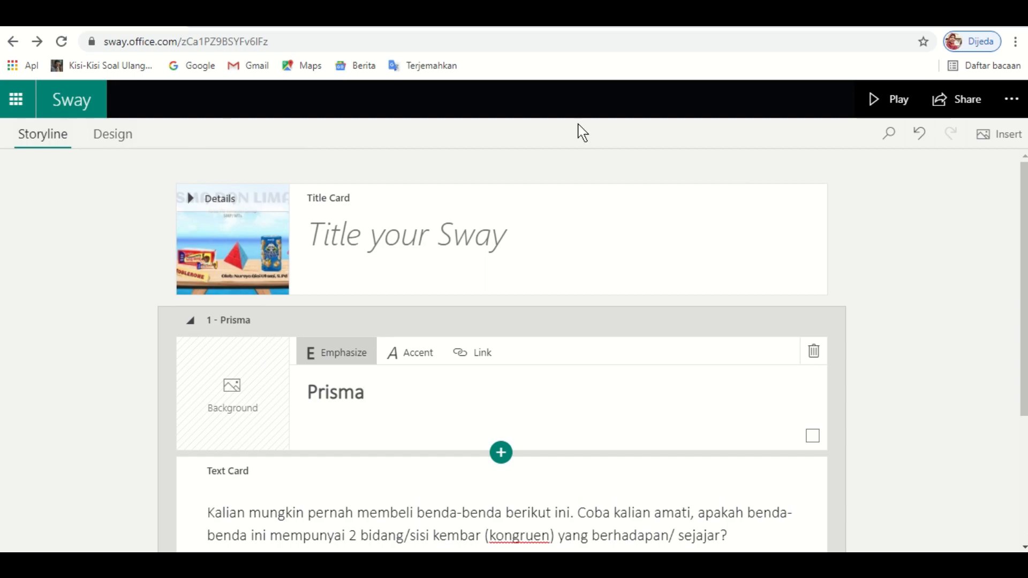
left_click(880, 106)
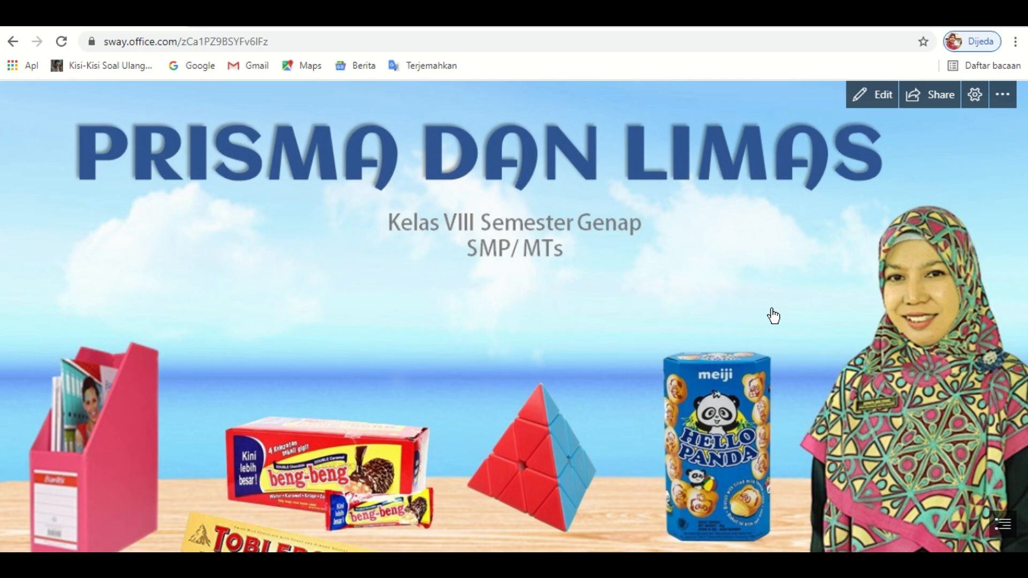
scroll(773, 315, "down", 5)
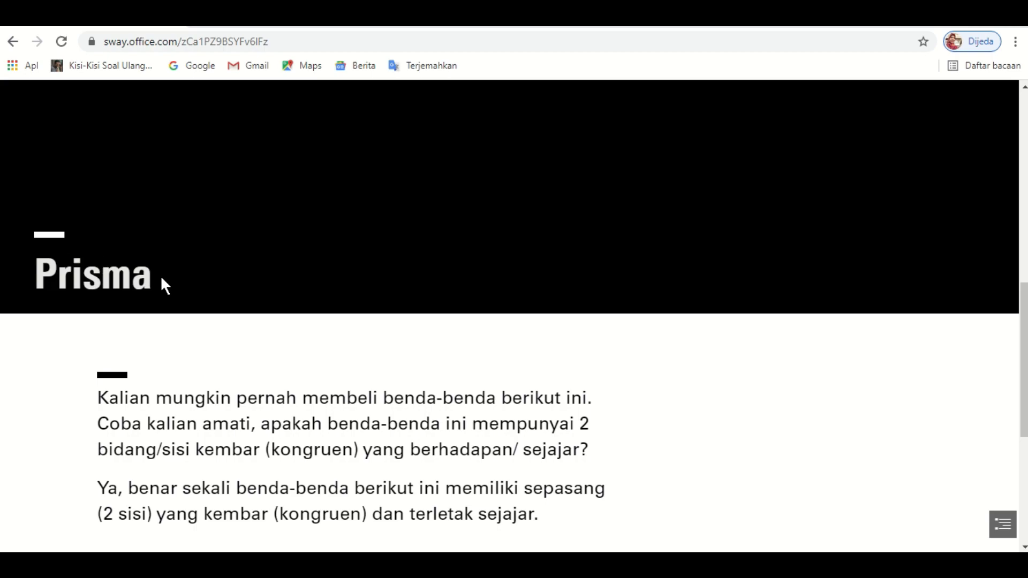
scroll(162, 280, "down", 1)
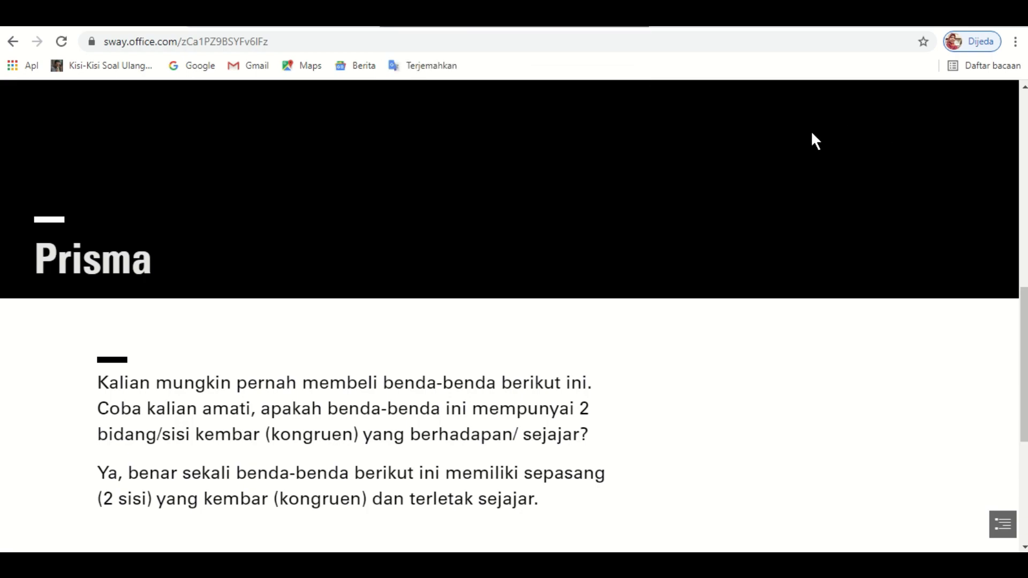
scroll(863, 209, "up", 5)
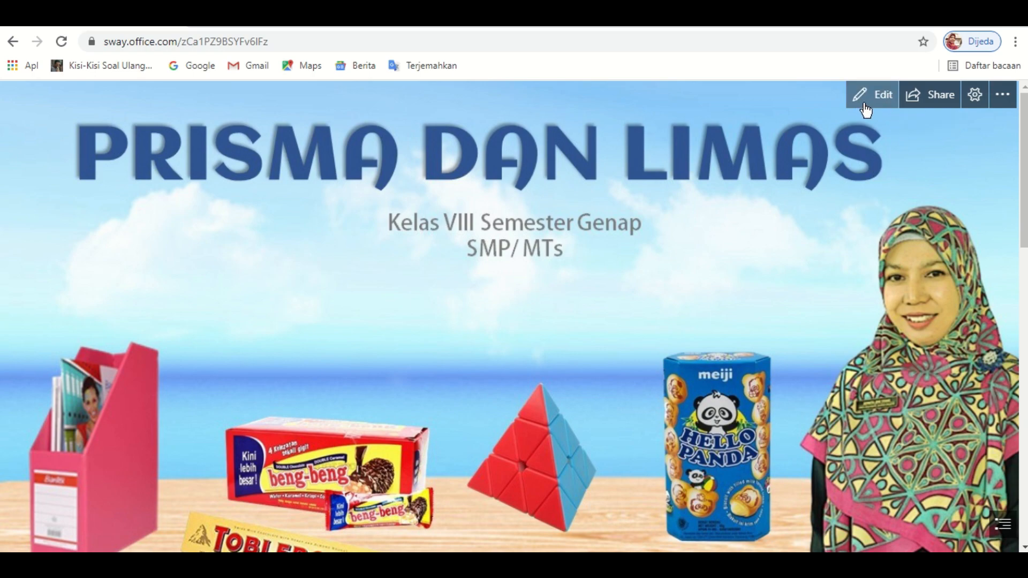
- Add an empty image card below the Prisma text card and open its image source list
left_click(881, 99)
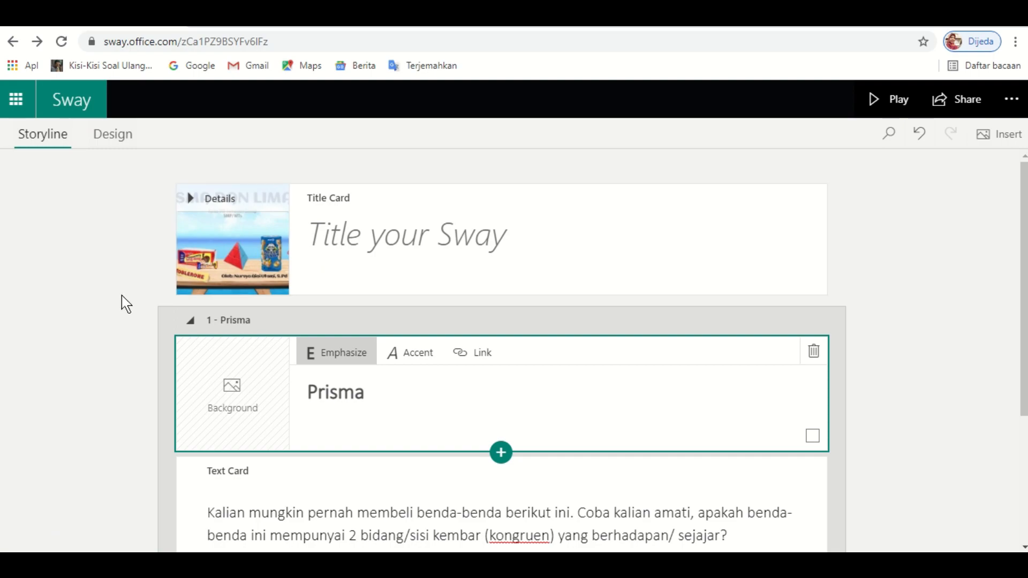
scroll(121, 295, "down", 3)
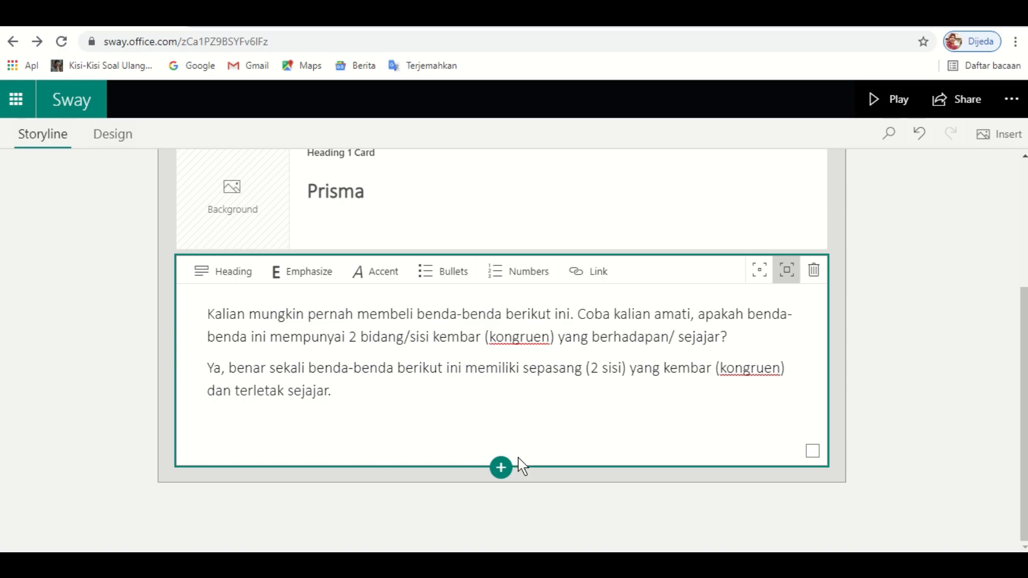
left_click(503, 470)
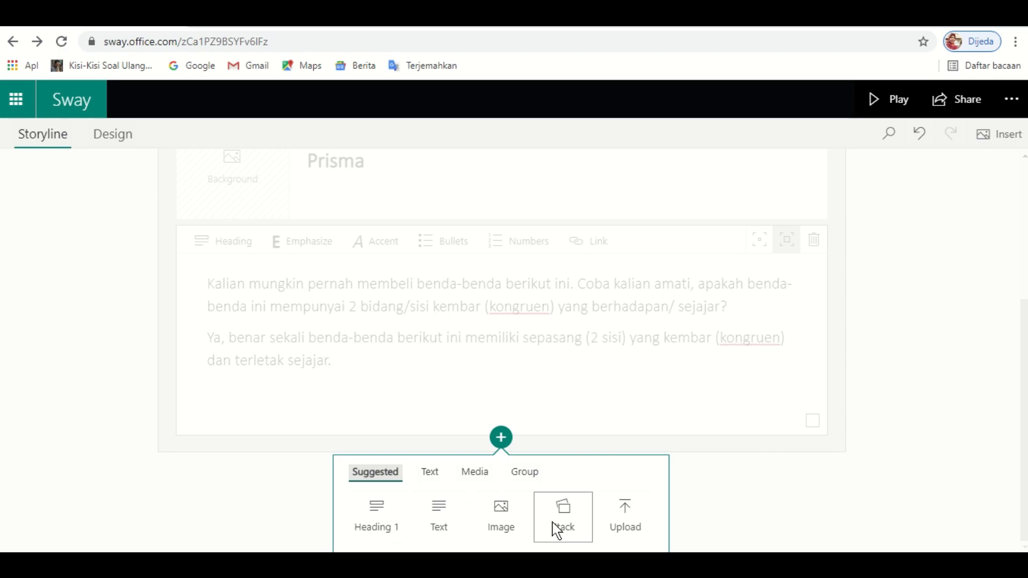
left_click(512, 524)
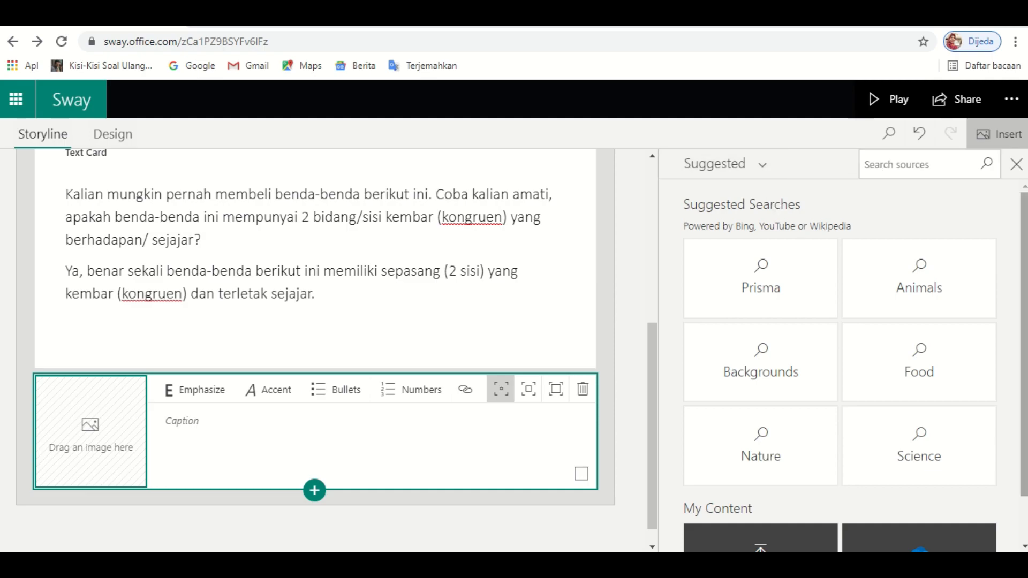
scroll(856, 370, "down", 1)
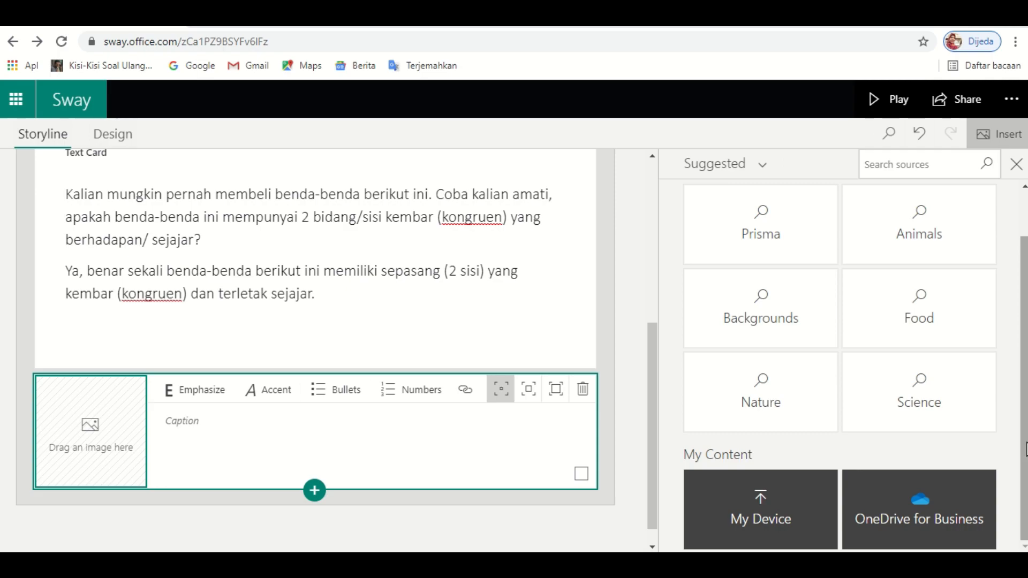
left_click_drag(1026, 445, 1026, 400)
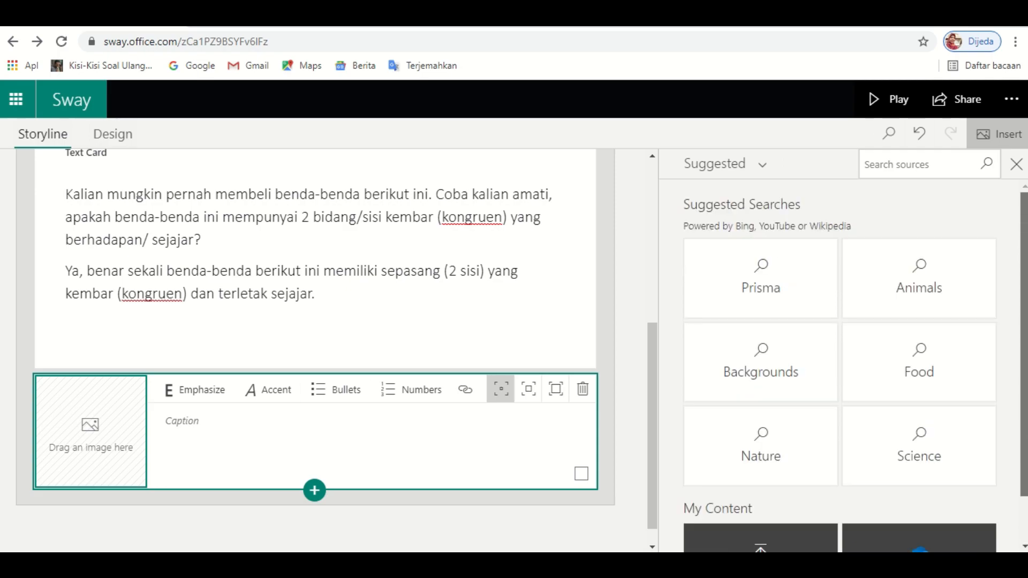
left_click(764, 168)
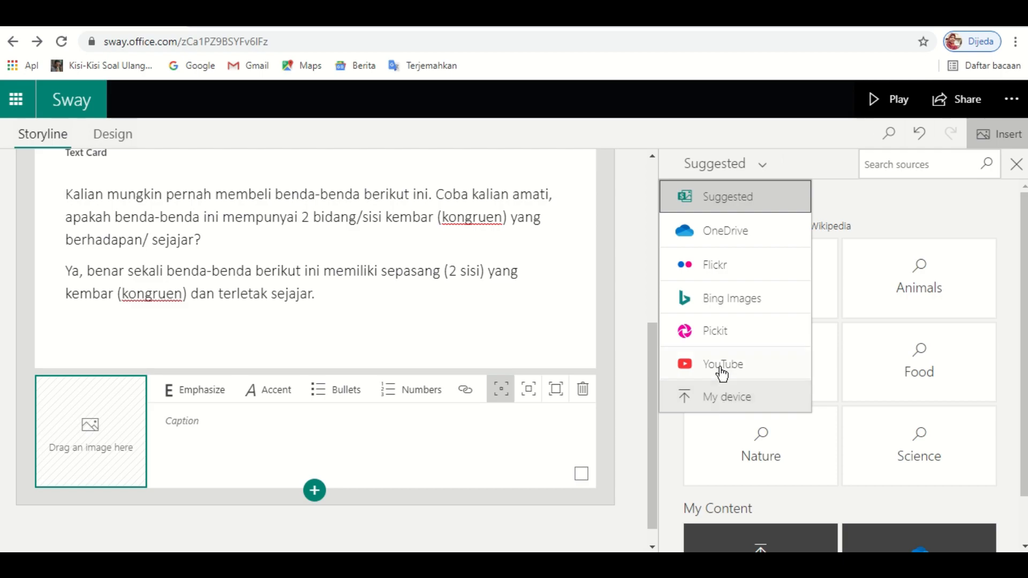
- Insert the BENG-BENG, HELLO PANDA, Toblerone and prism-packaging photos from the device as image cards
left_click(728, 403)
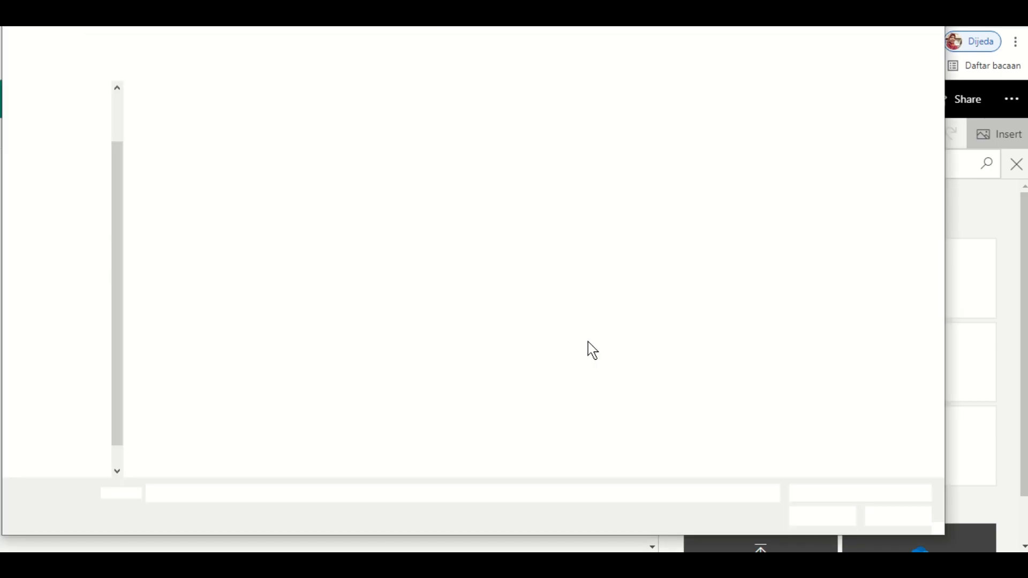
left_click(201, 142)
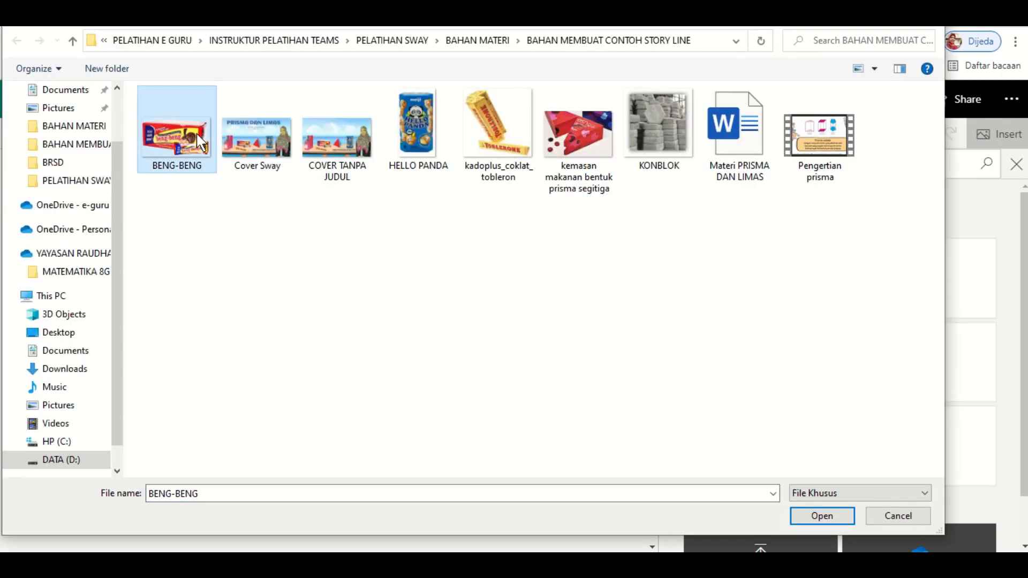
key("shift+Right")
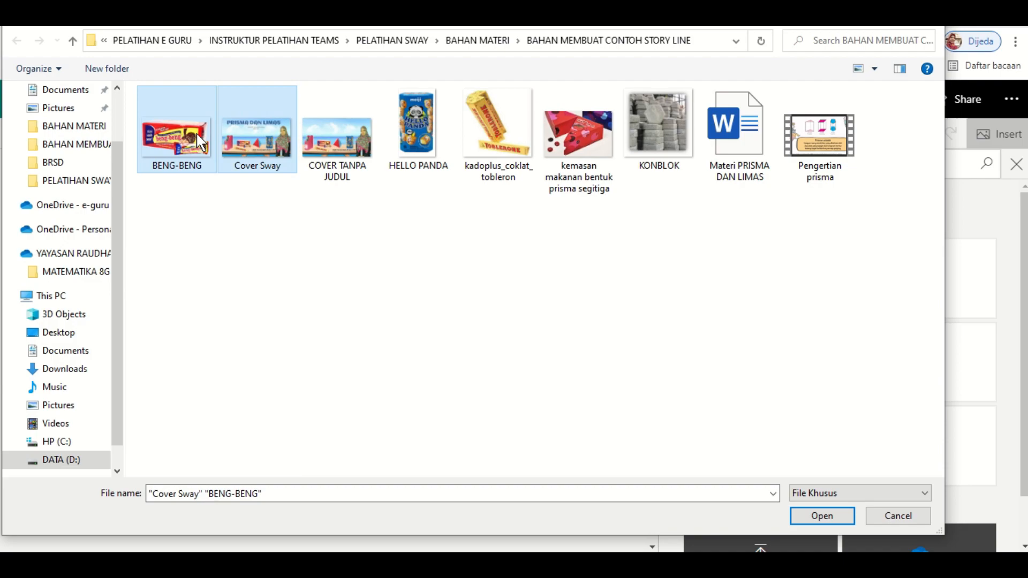
left_click(265, 131, "ctrl")
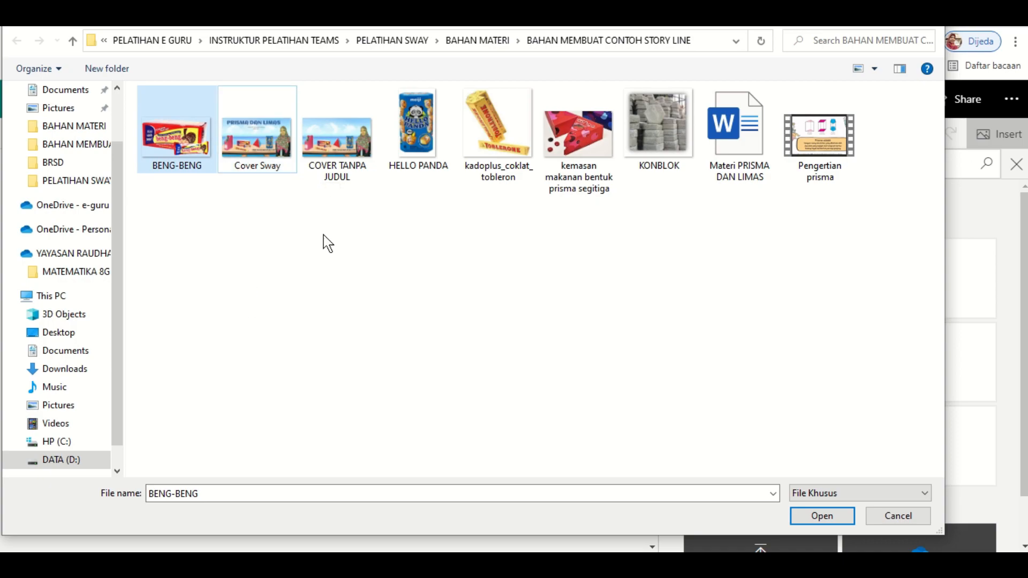
left_click(417, 144, "ctrl")
left_click(490, 146, "ctrl")
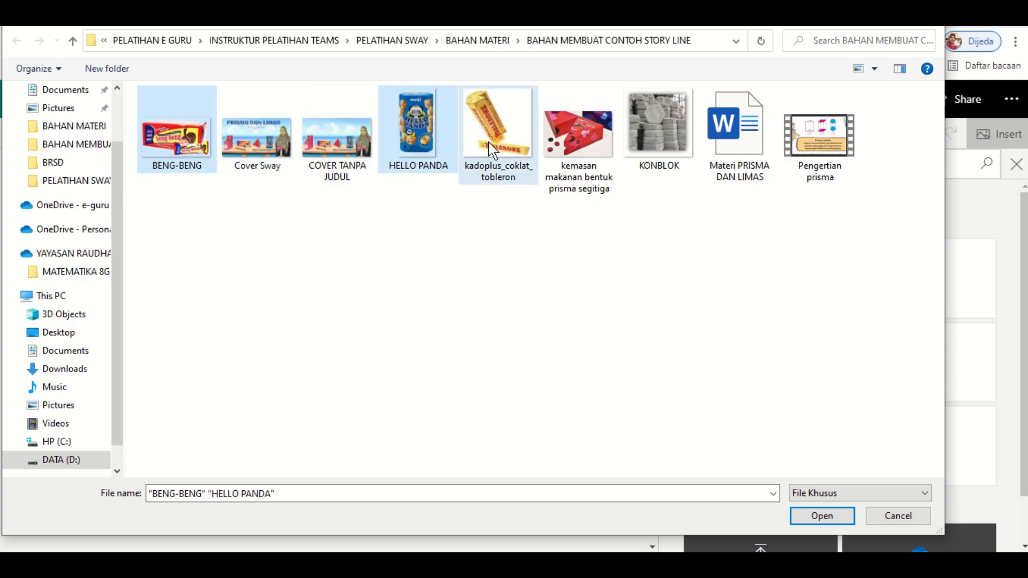
left_click(575, 146)
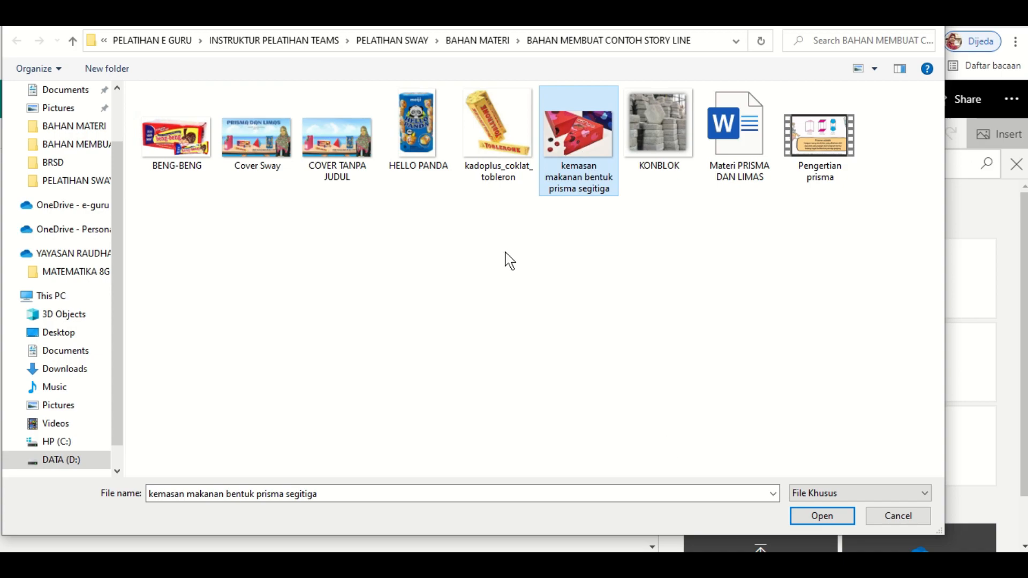
left_click(496, 142, "ctrl")
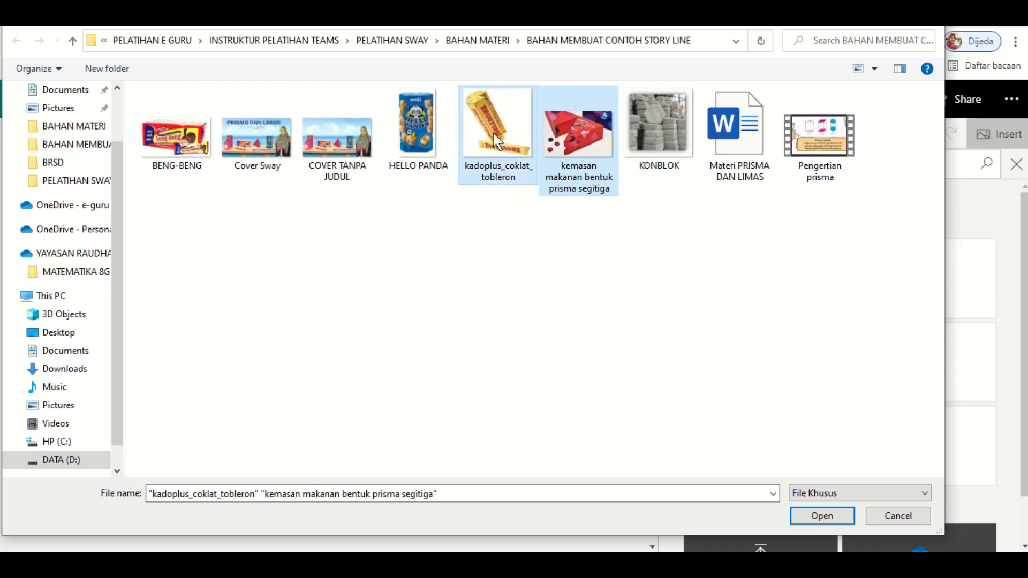
left_click(438, 137, "ctrl")
left_click(201, 151, "ctrl")
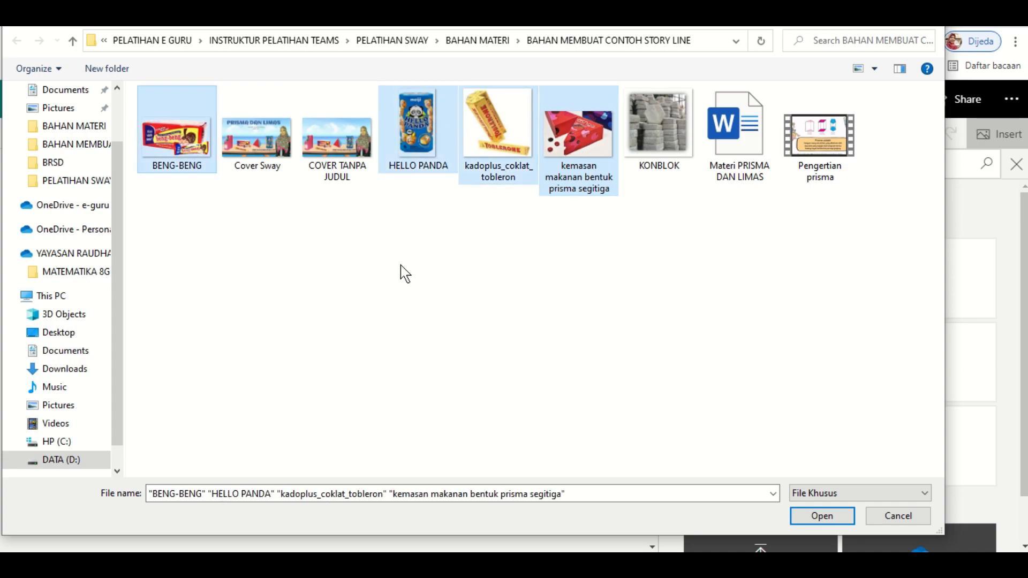
left_click(838, 522)
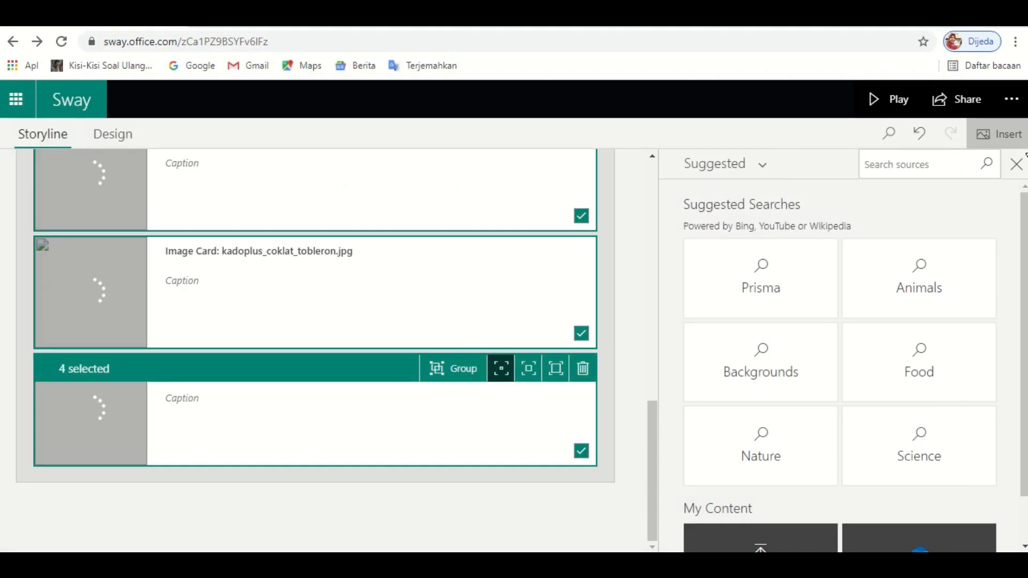
- Close the Insert pane and scroll down to the BENG-BENG image card
left_click(1016, 164)
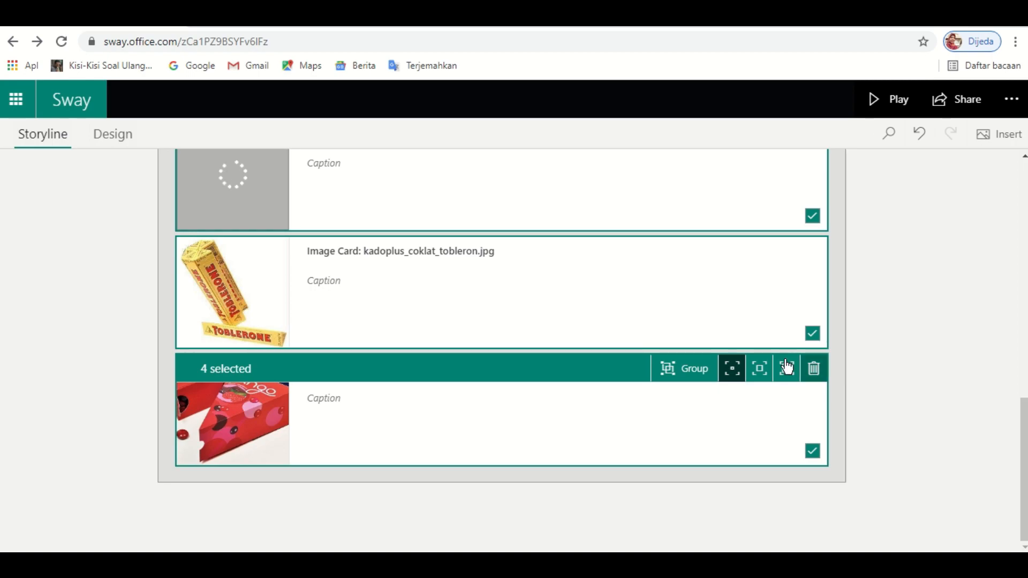
left_click_drag(1024, 445, 1023, 317)
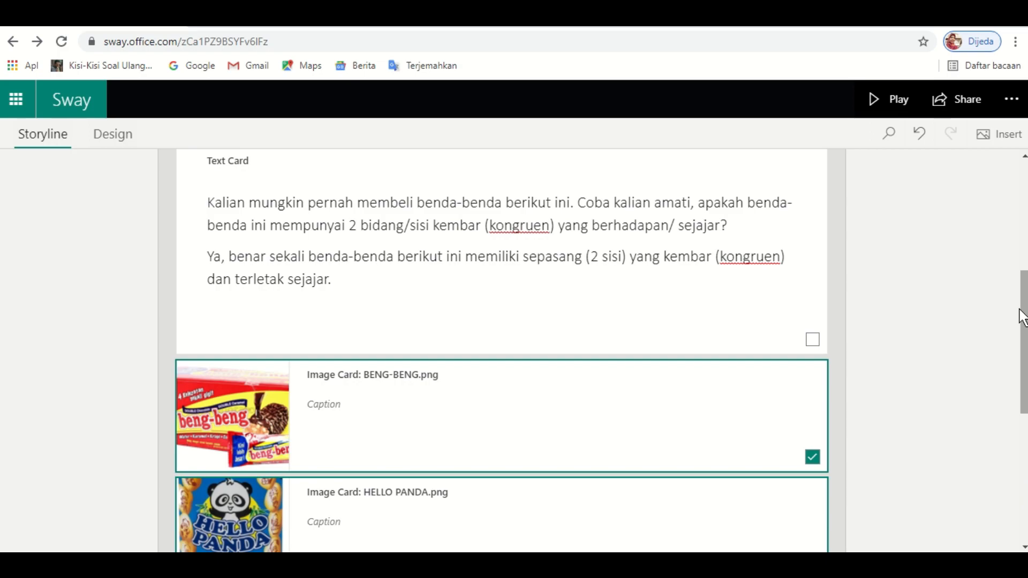
left_click_drag(1024, 321, 1024, 339)
left_click(601, 346)
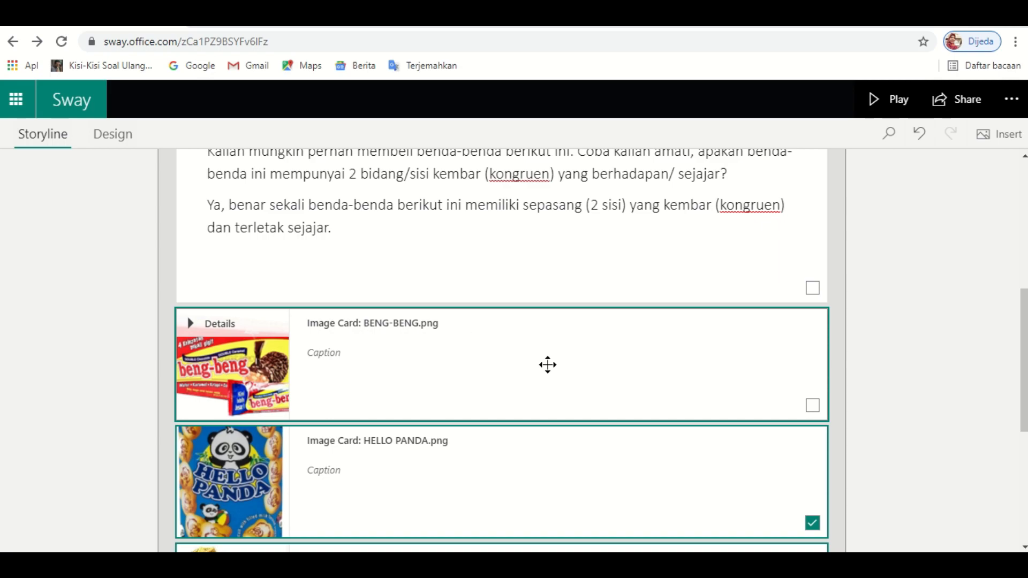
- Toggle the BENG-BENG card's selection, then clear the image card selection
left_click(547, 365, "ctrl")
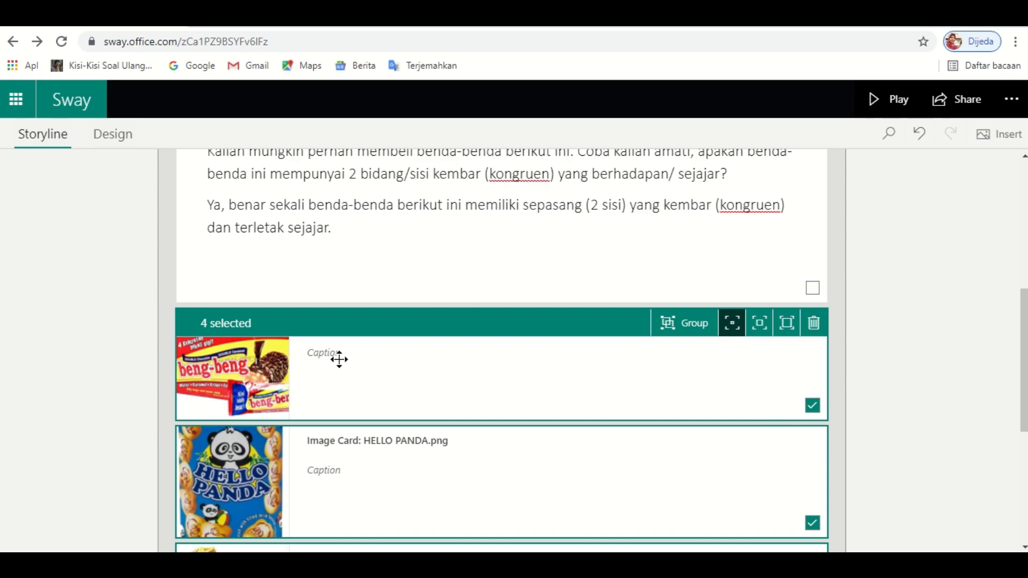
left_click(316, 351, "ctrl")
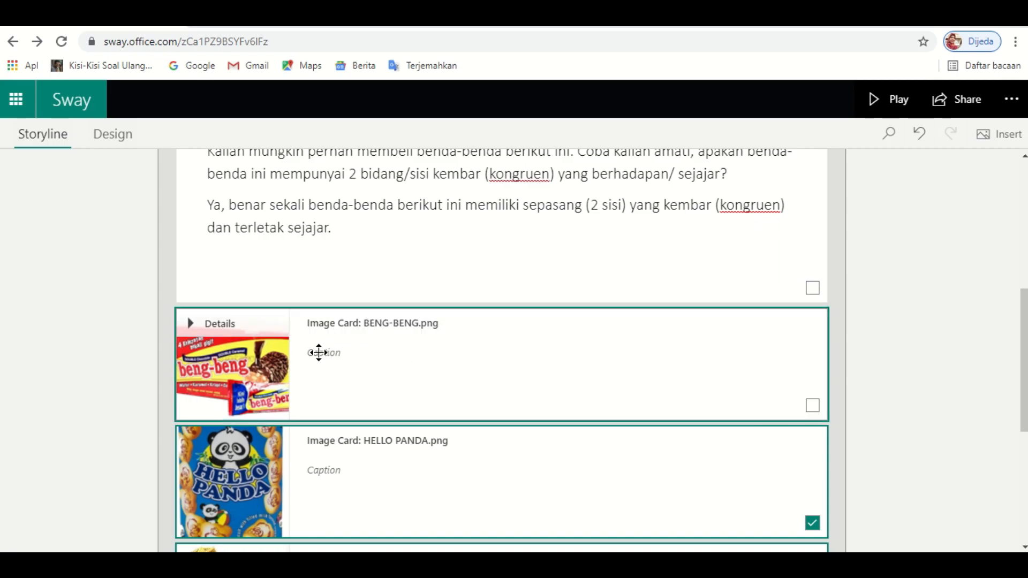
left_click(316, 351, "ctrl")
left_click(312, 352, "ctrl")
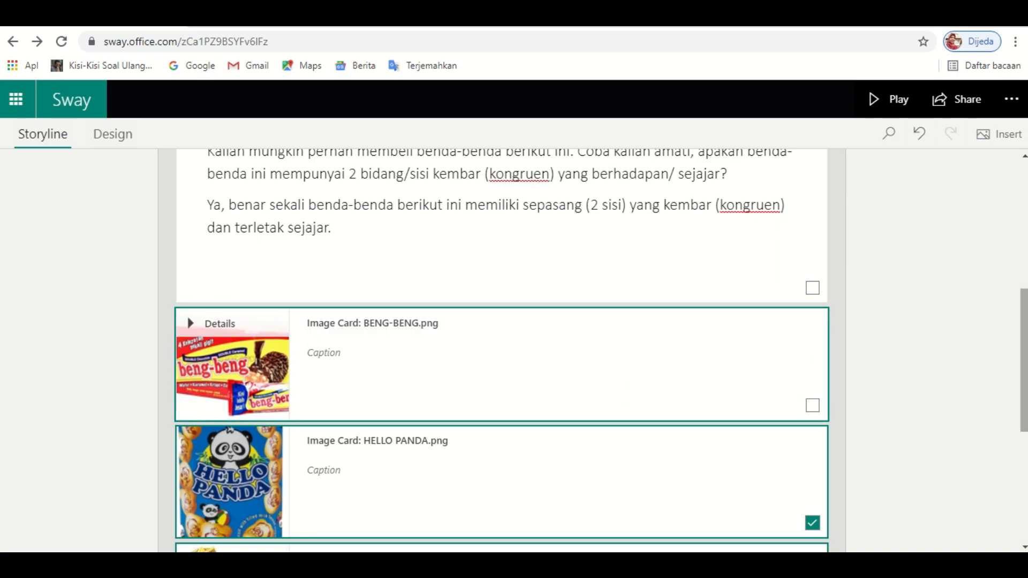
scroll(1024, 375, "down", 4)
scroll(1024, 375, "down", 2)
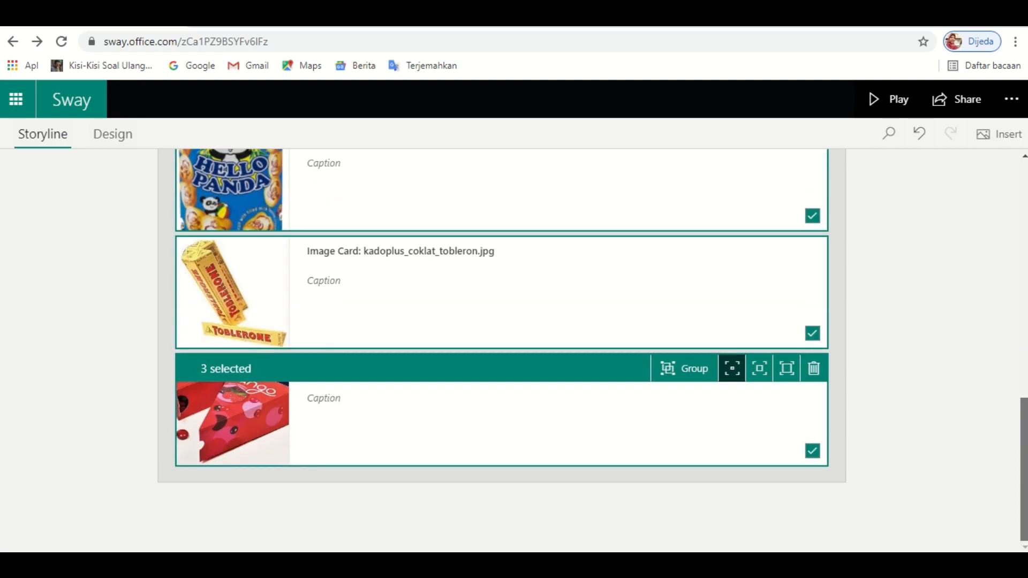
scroll(1024, 356, "up", 5)
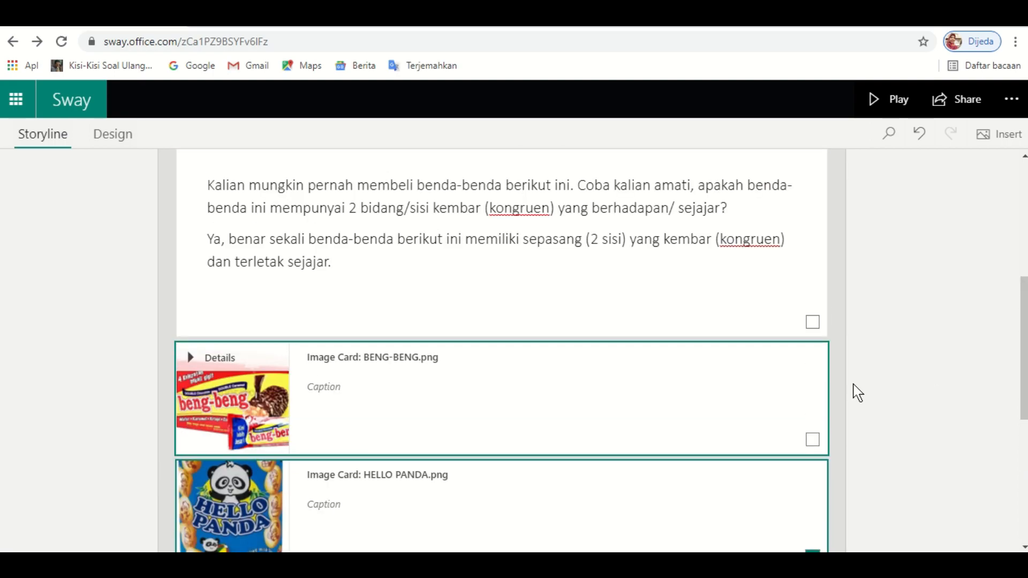
left_click(845, 391)
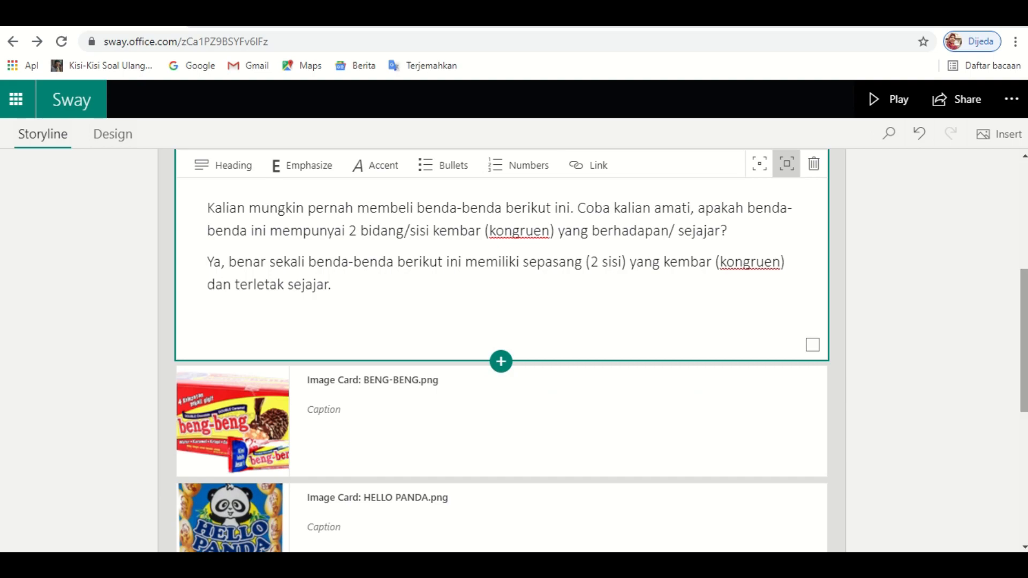
- Caption the BENG-BENG image 'Contoh Prisma Segiempat' and scroll down the storyline
left_click(397, 423)
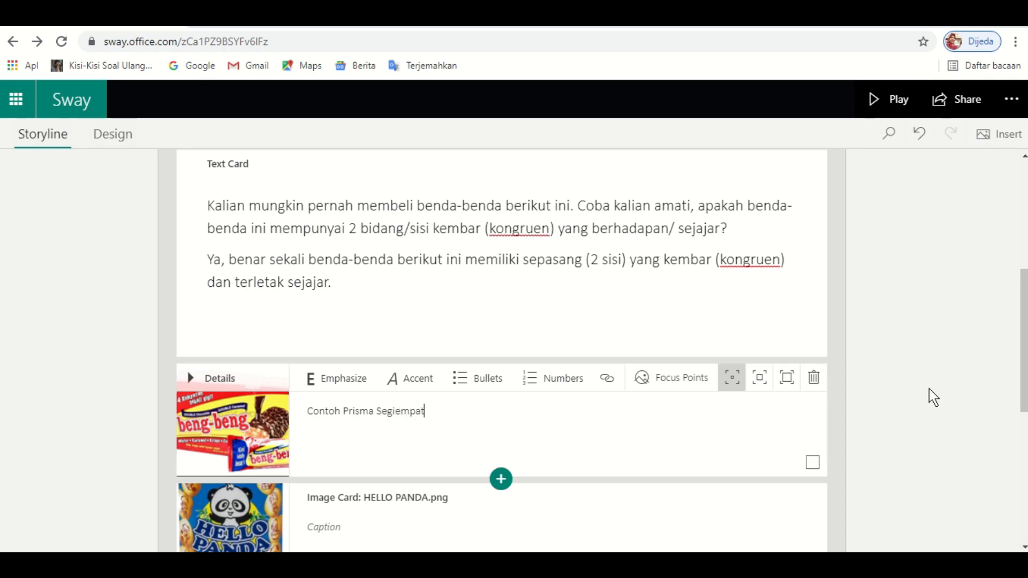
scroll(1021, 360, "down", 2)
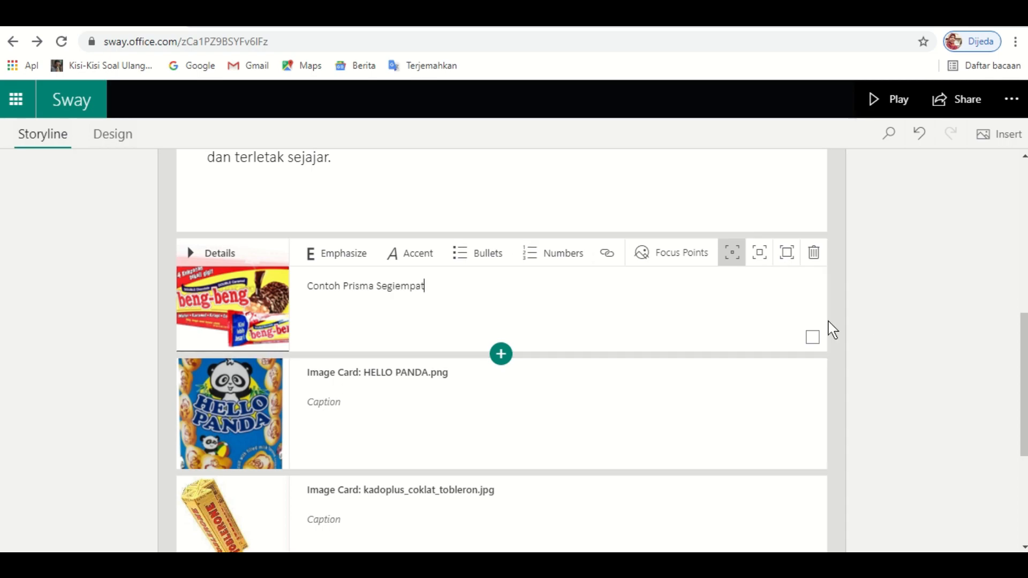
scroll(1024, 375, "up", 1)
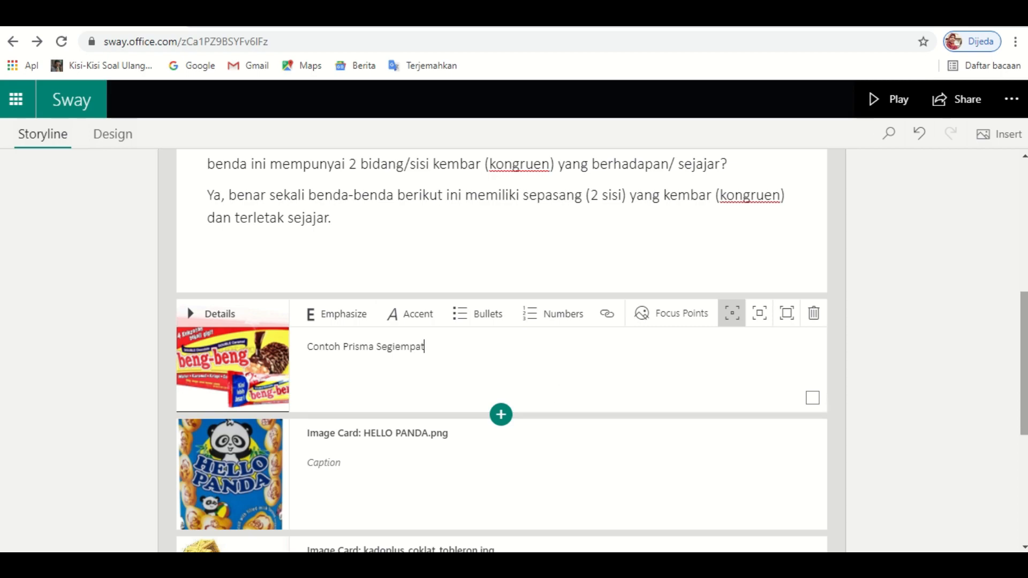
mouse_move(1024, 338)
left_mouse_down()
mouse_move(1025, 361)
mouse_move(1024, 343)
left_mouse_up()
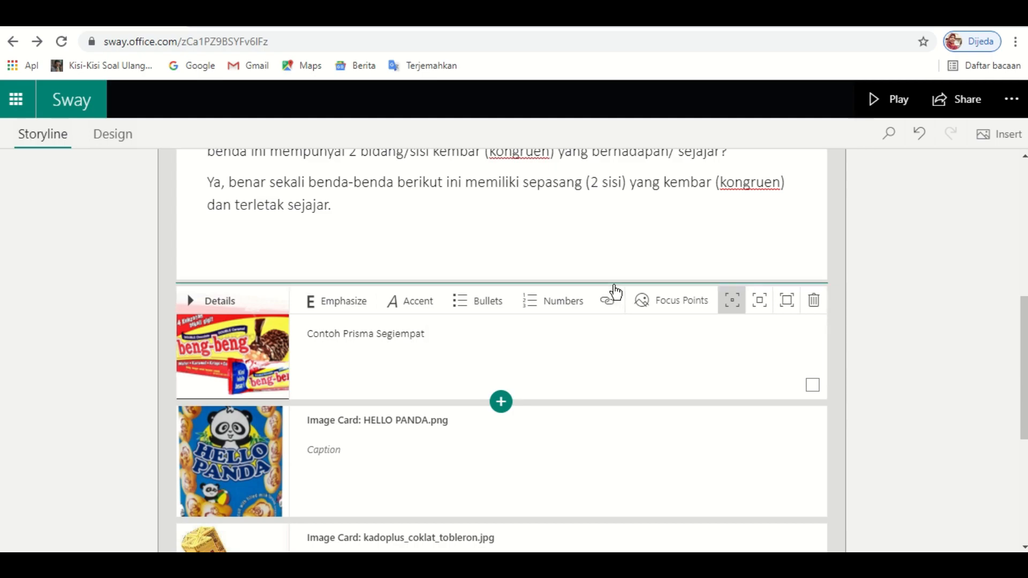
left_click_drag(1027, 352, 1027, 454)
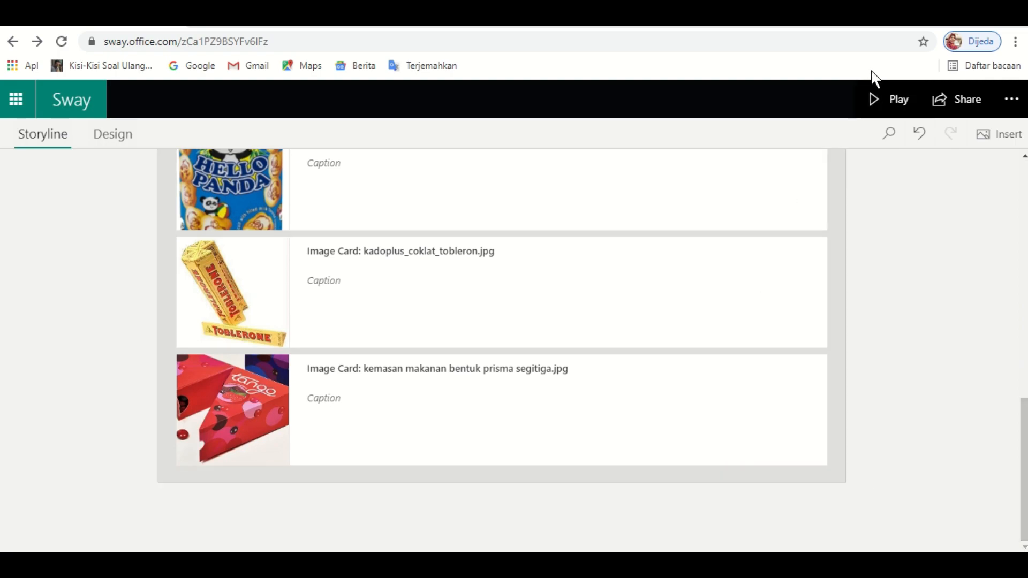
- Play the Sway, review the Prisma section and images, and return to the PRISMA DAN LIMAS cover
left_click(885, 110)
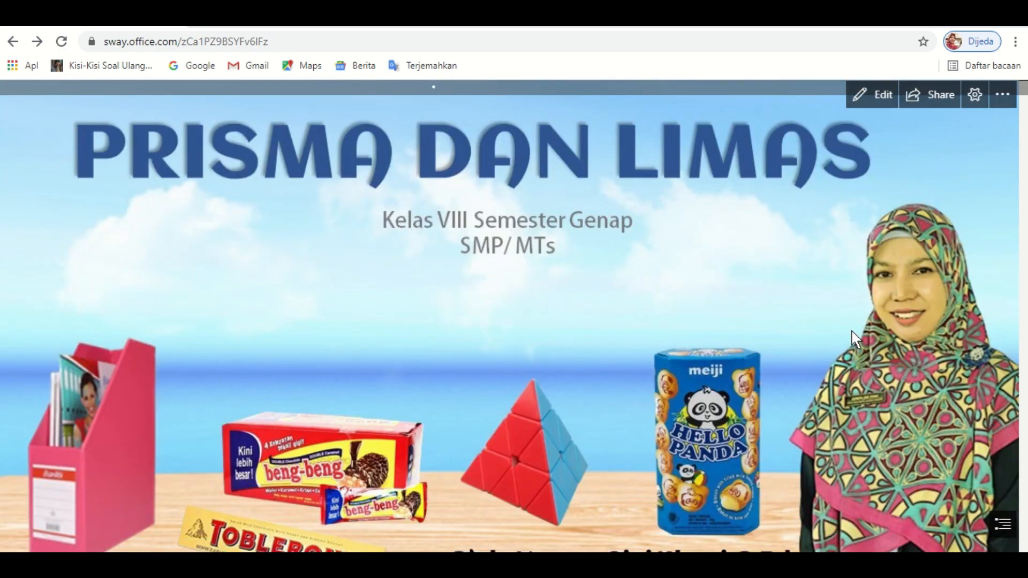
scroll(855, 338, "down", 15)
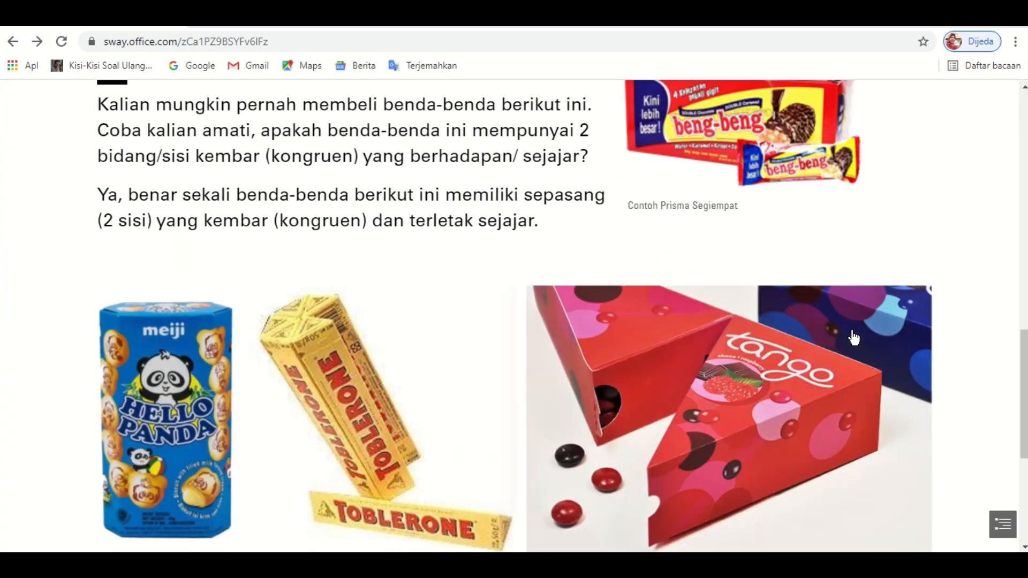
scroll(853, 383, "up", 5)
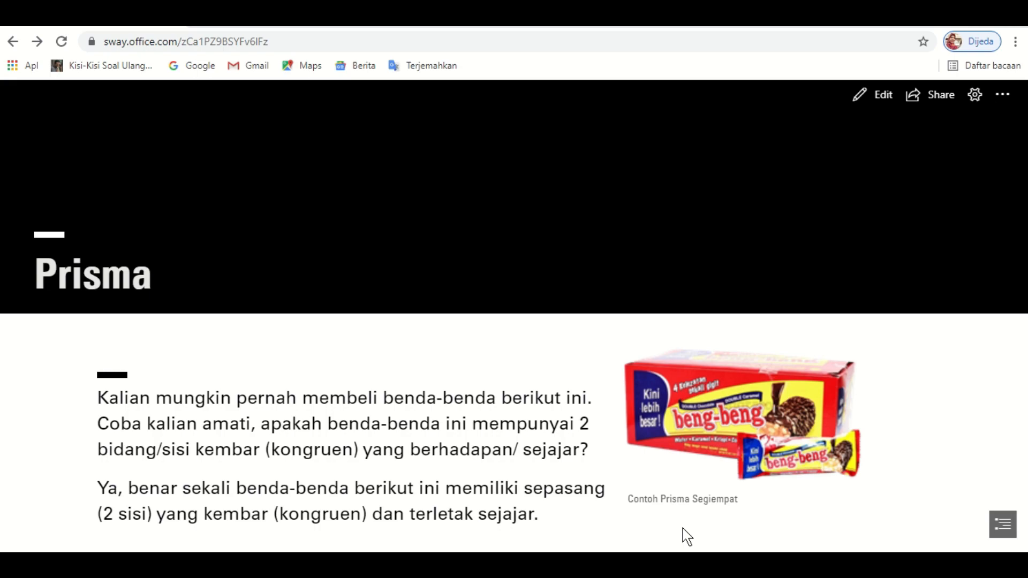
scroll(687, 536, "down", 5)
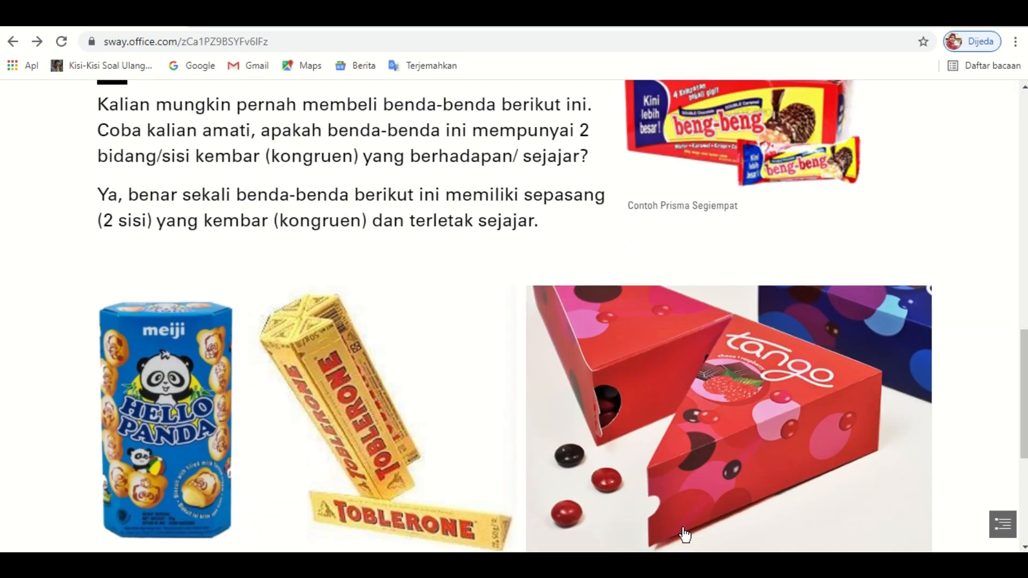
scroll(685, 535, "down", 5)
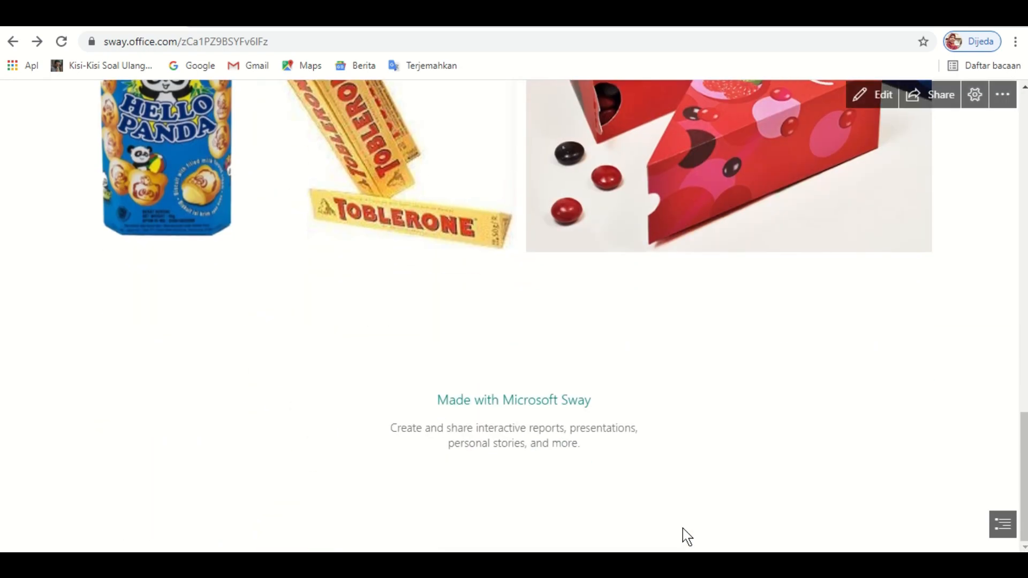
scroll(687, 536, "up", 5)
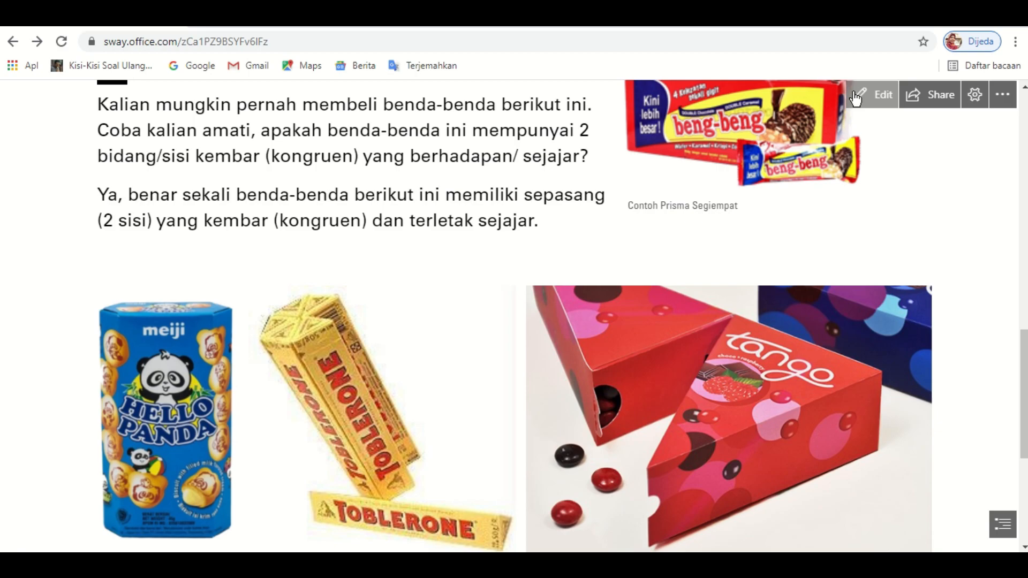
scroll(855, 98, "up", 11)
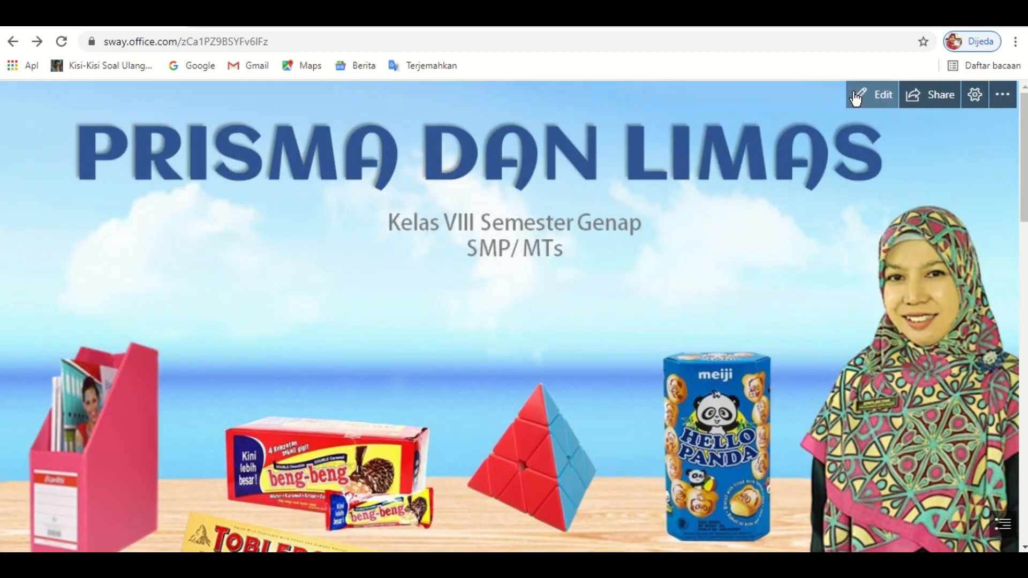
- Return to the Storyline editor and scroll down to the last prism-packaging image card
left_click(879, 96)
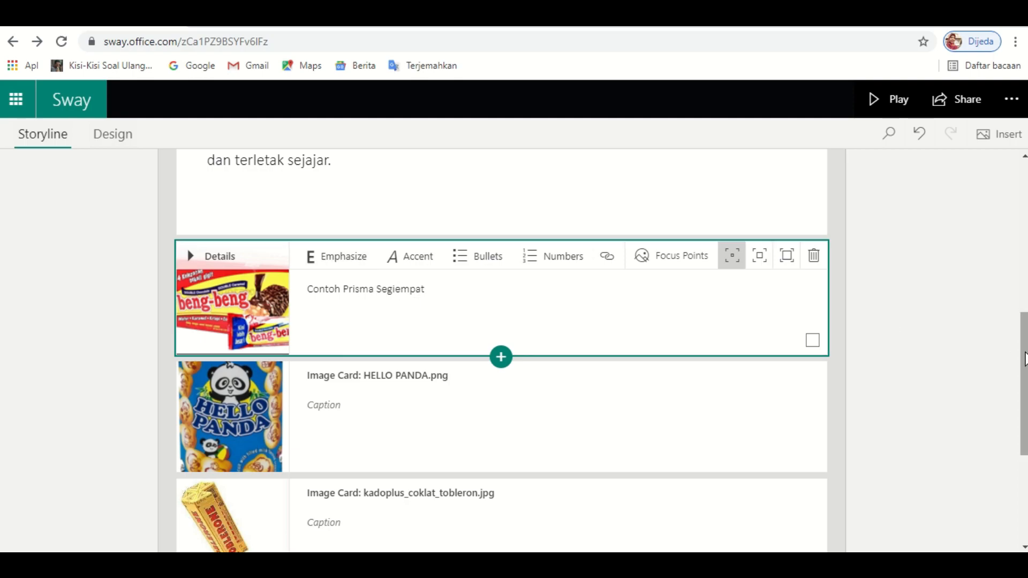
left_click_drag(1024, 362, 1025, 445)
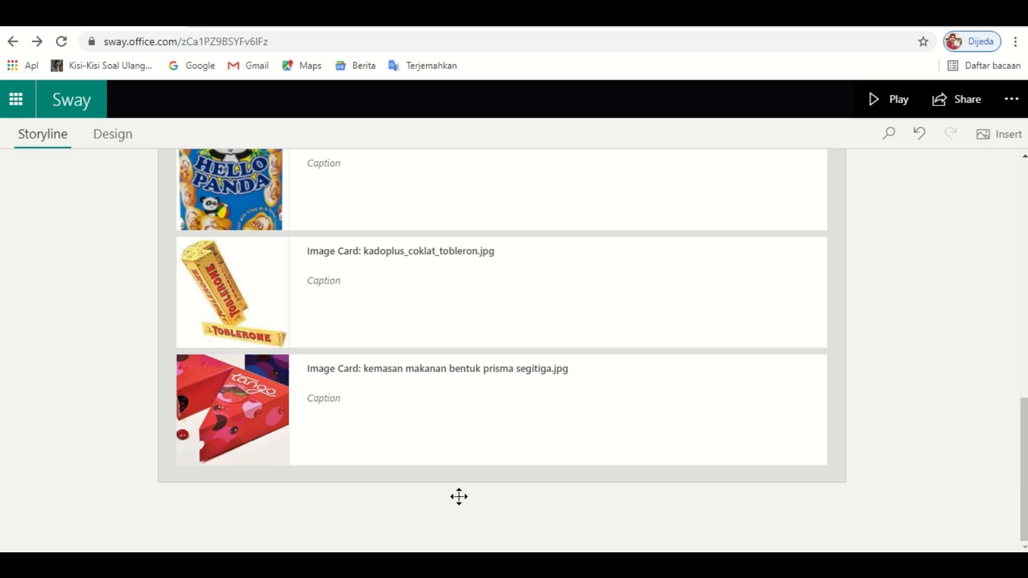
left_click(524, 488)
left_click(811, 432)
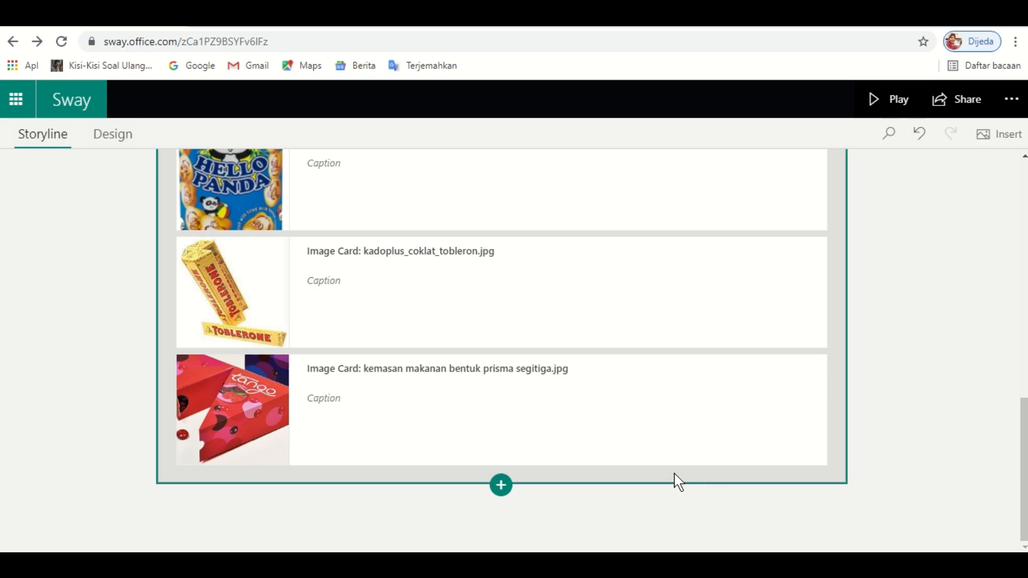
left_click_drag(1024, 453, 1007, 252)
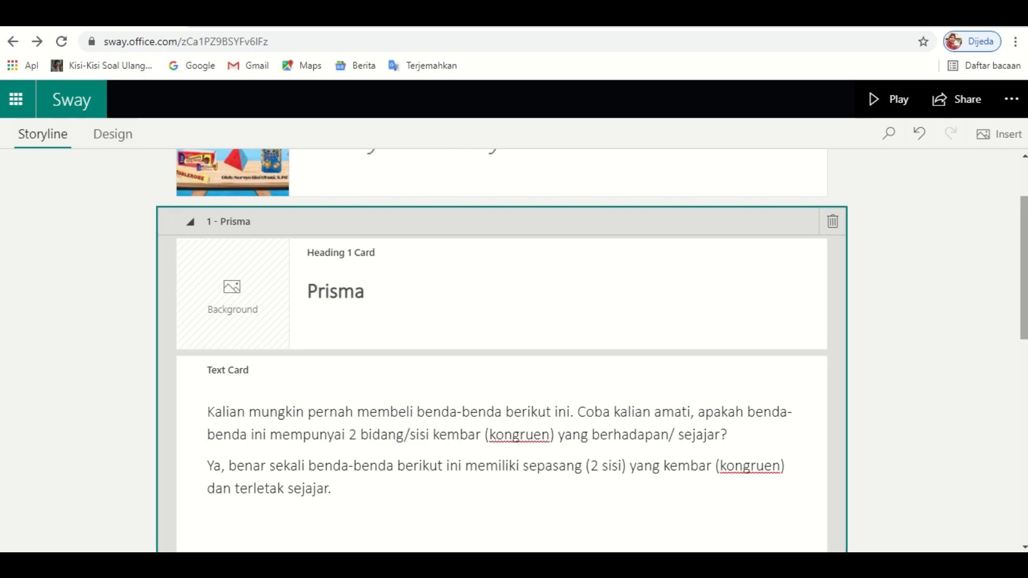
left_click_drag(1025, 301, 1026, 506)
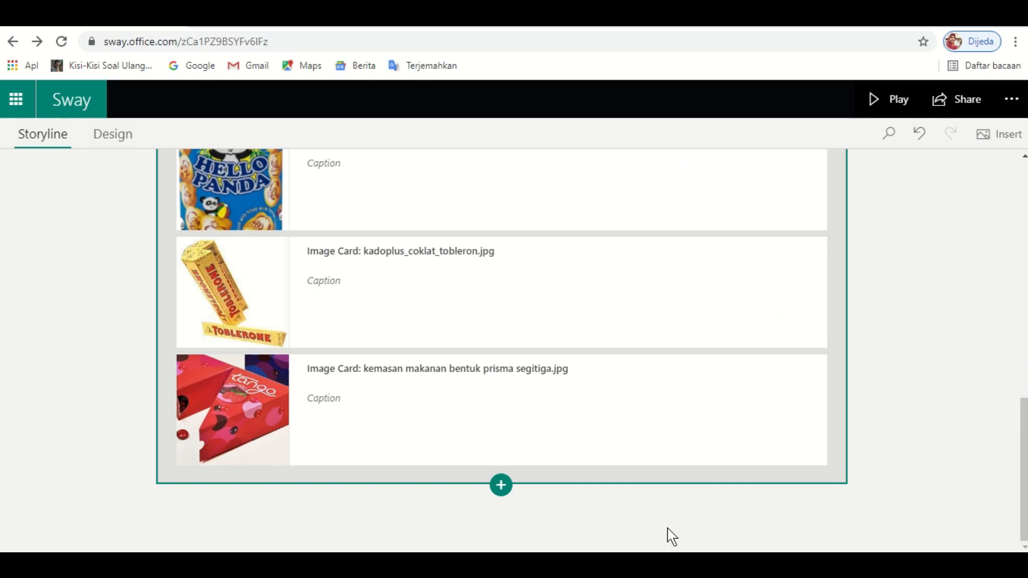
- Add an empty Stack group below the images and show its Text/Image/Upload content chooser
left_click(501, 486)
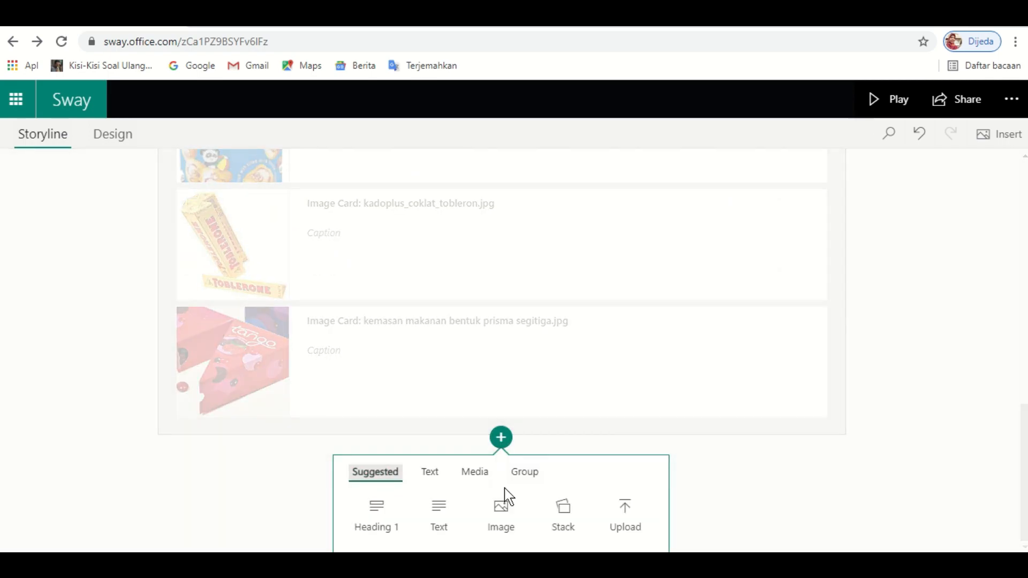
left_click(563, 516)
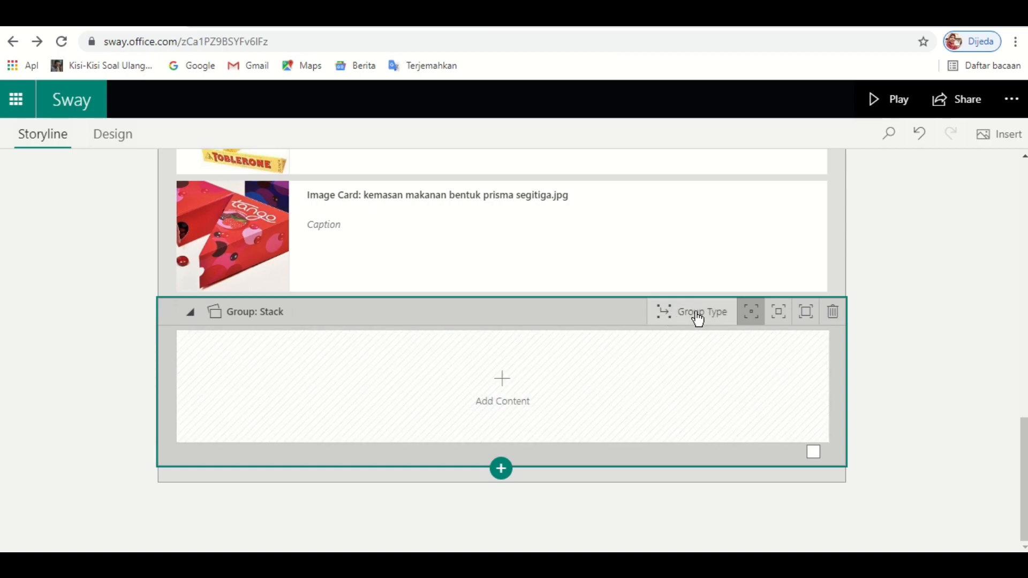
left_click(704, 316)
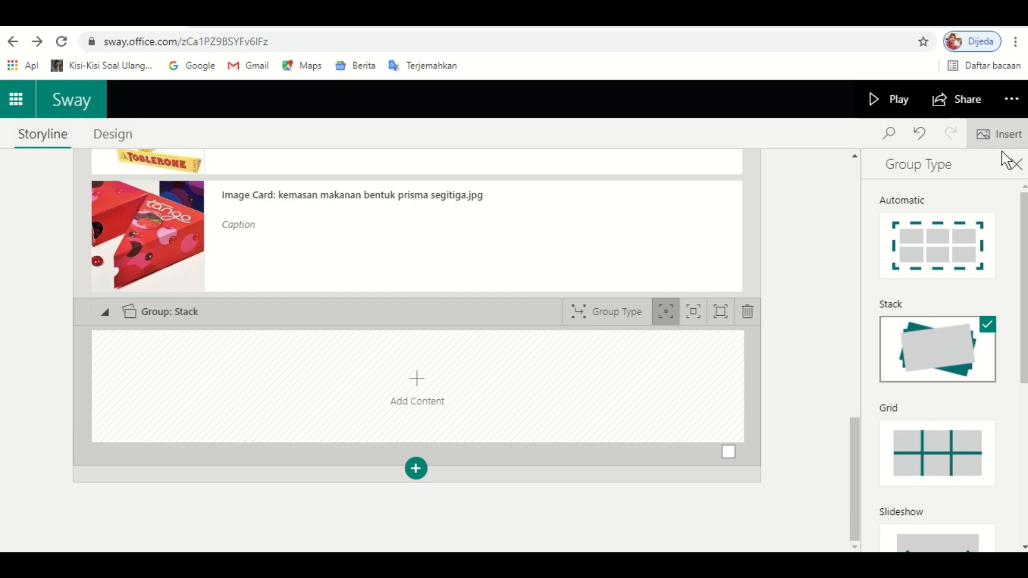
left_click(1017, 165)
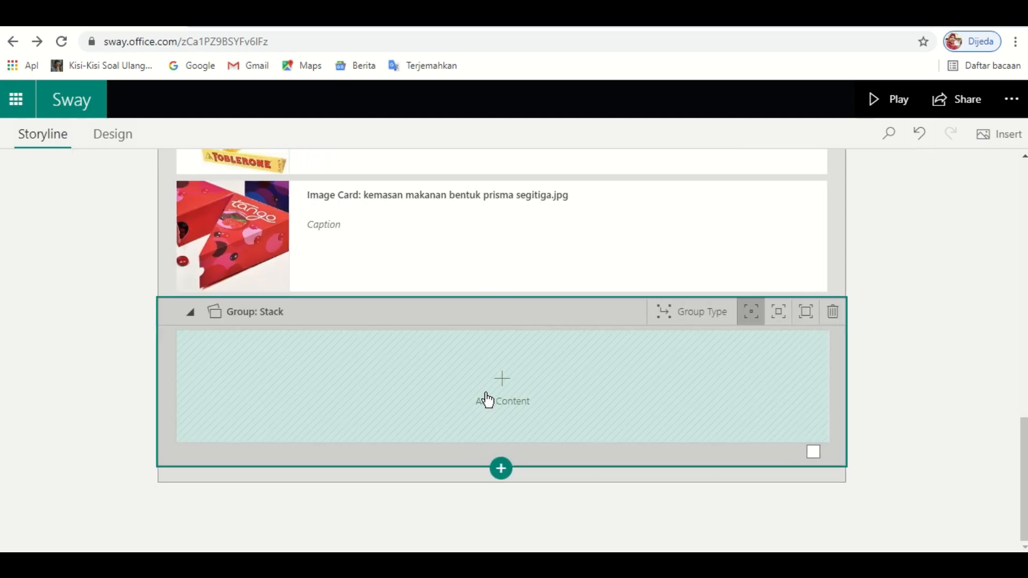
left_click(497, 399)
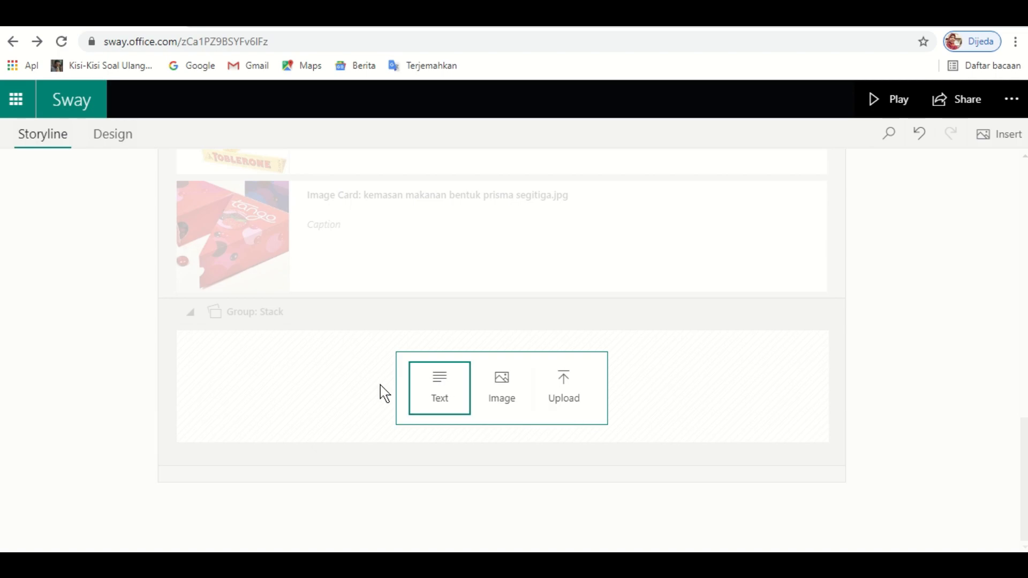
- Add an Image card and switch the image source to My device
left_click(502, 381)
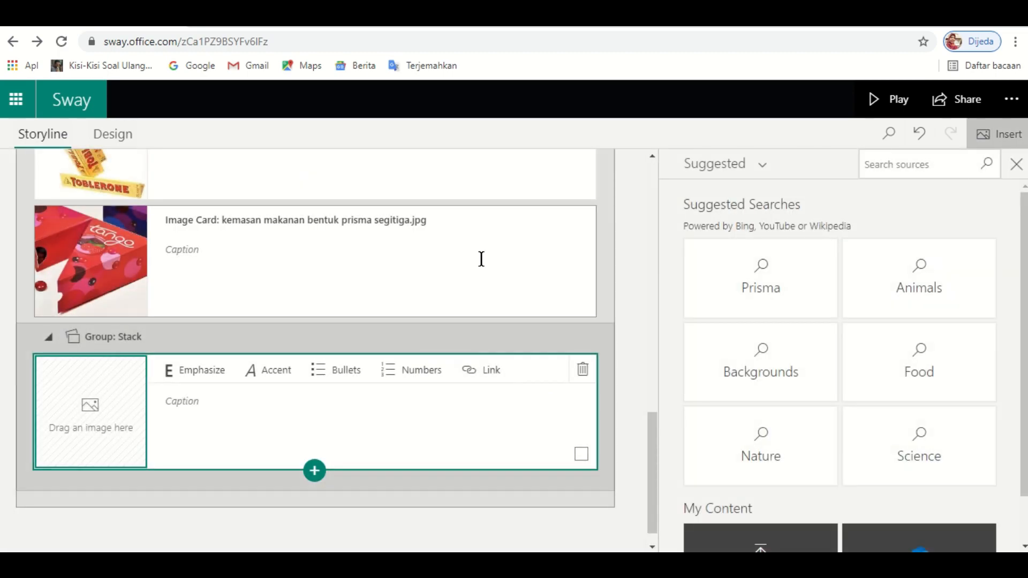
left_click(762, 171)
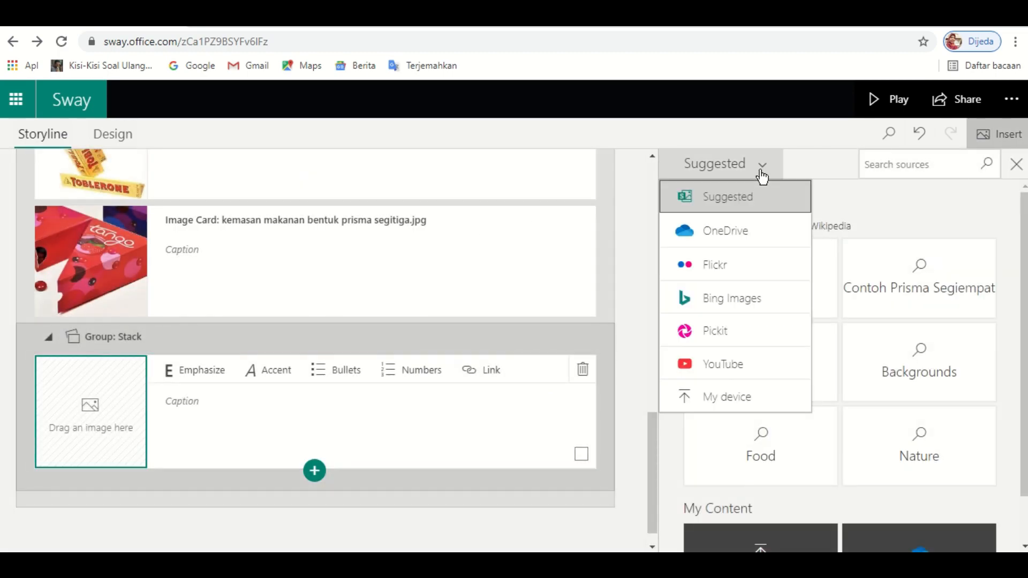
left_click(718, 399)
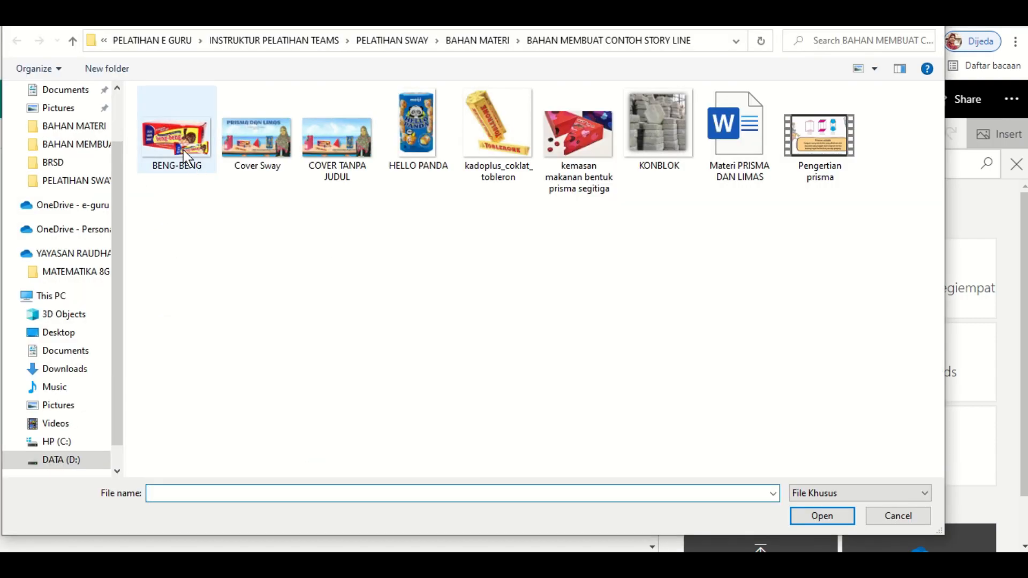
- Upload BENG-BENG, HELLO PANDA, kadoplus_coklat_tobleron, prism-packaging and KONBLOK pictures
left_click(184, 157)
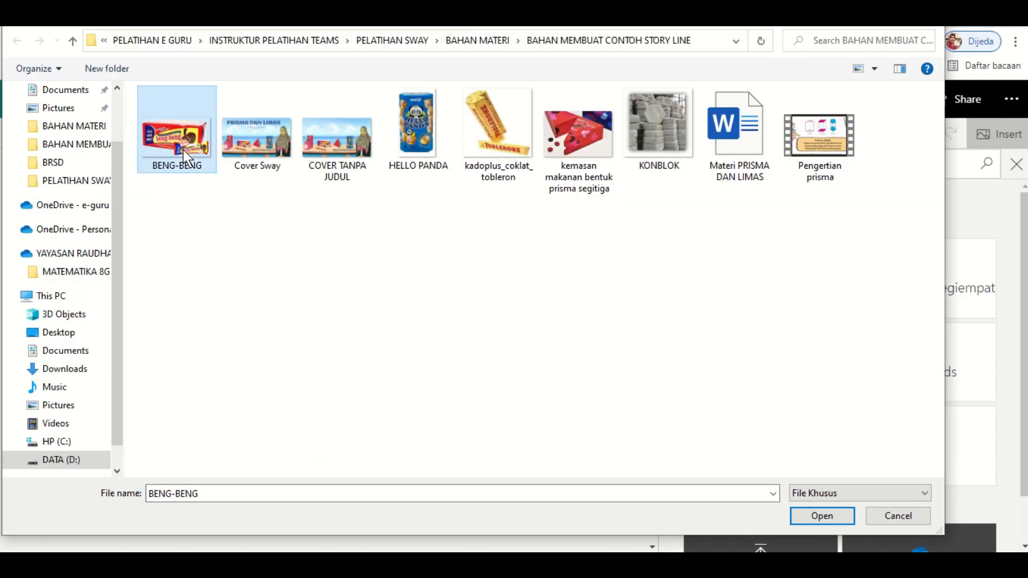
left_click(428, 119, "ctrl")
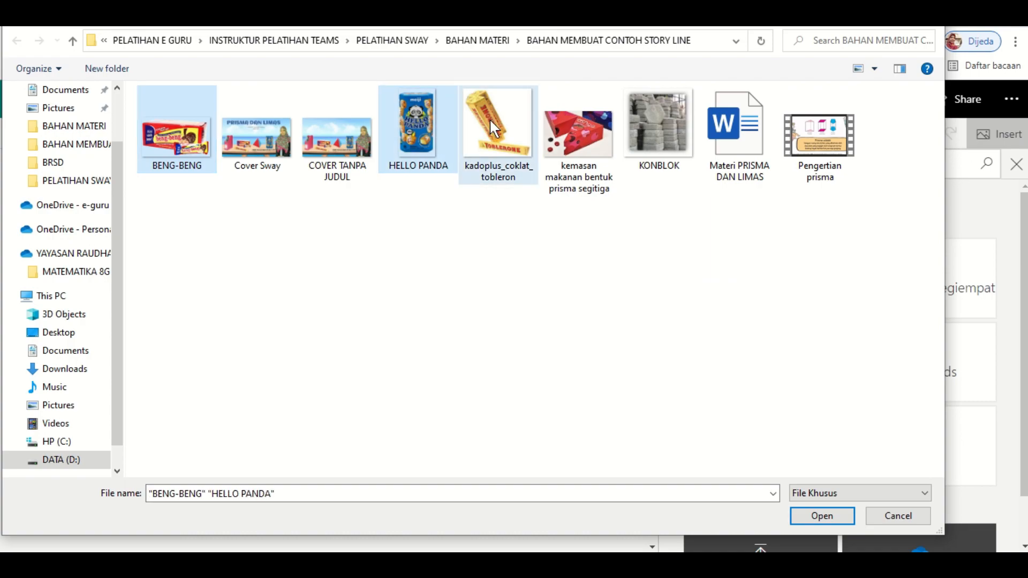
left_click(489, 118, "ctrl")
left_click(563, 119, "ctrl")
left_click(650, 117)
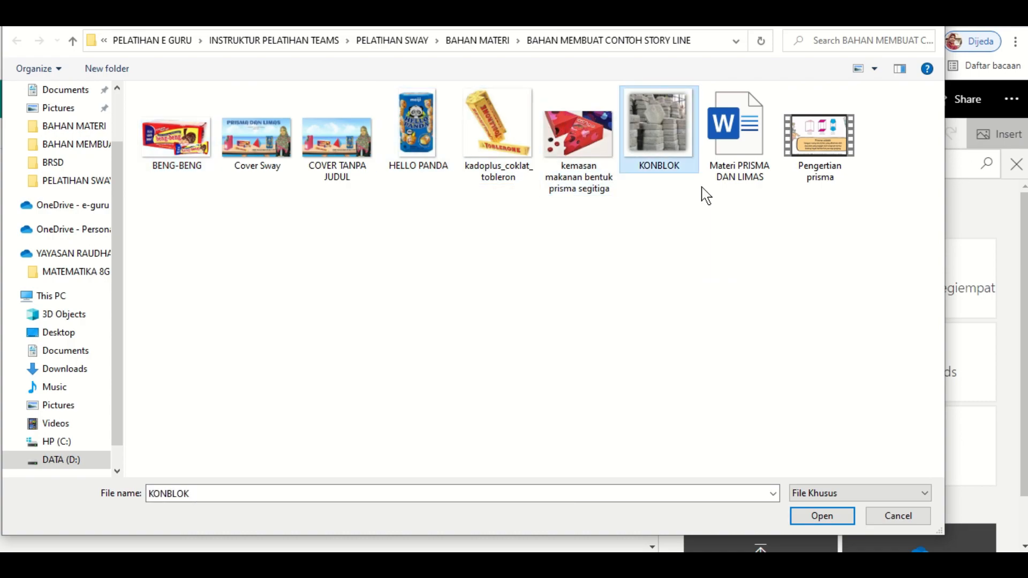
left_click(569, 146, "ctrl")
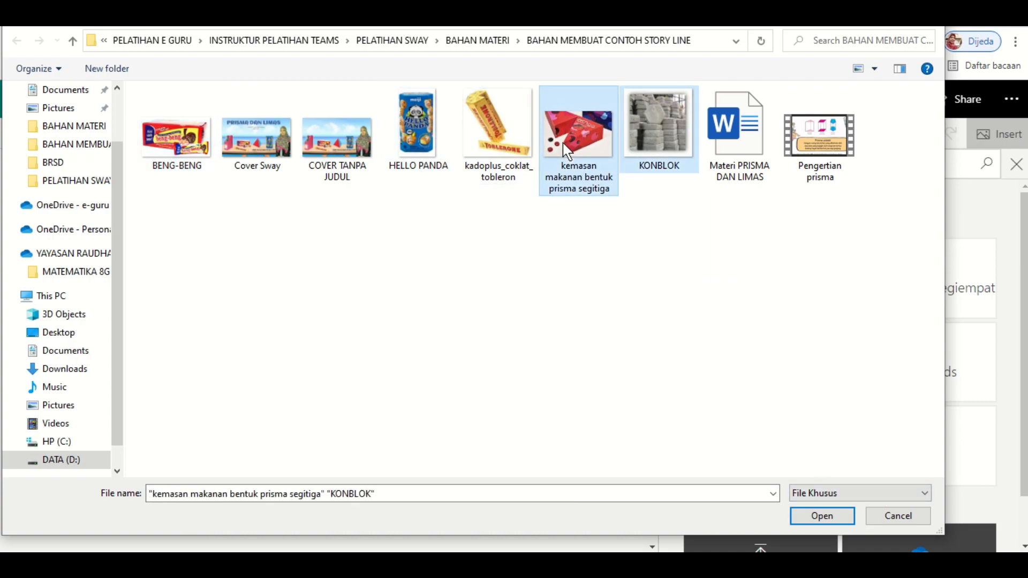
left_click(503, 150, "ctrl")
left_click(416, 137, "ctrl")
left_click(187, 149, "ctrl")
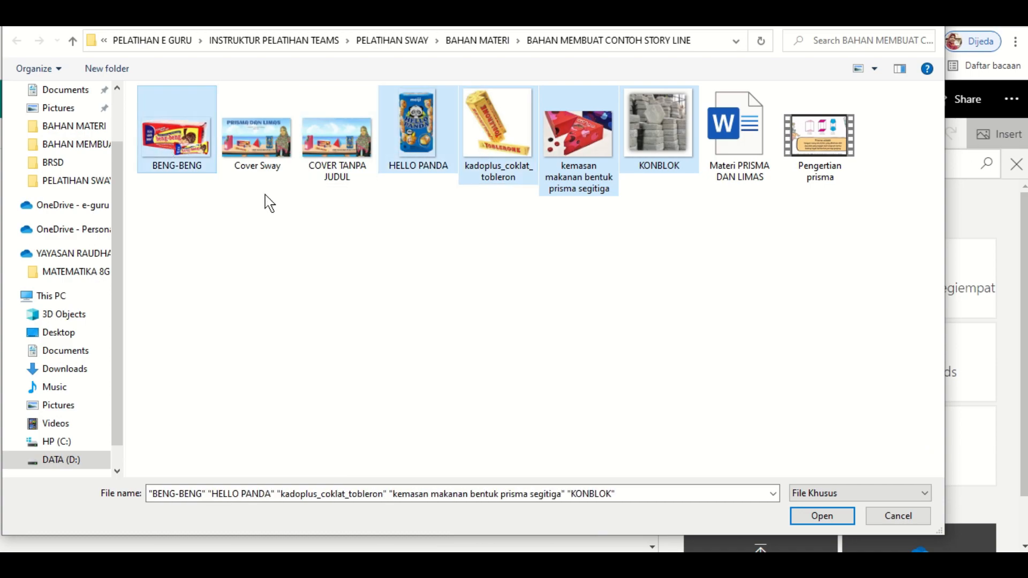
left_click(824, 515)
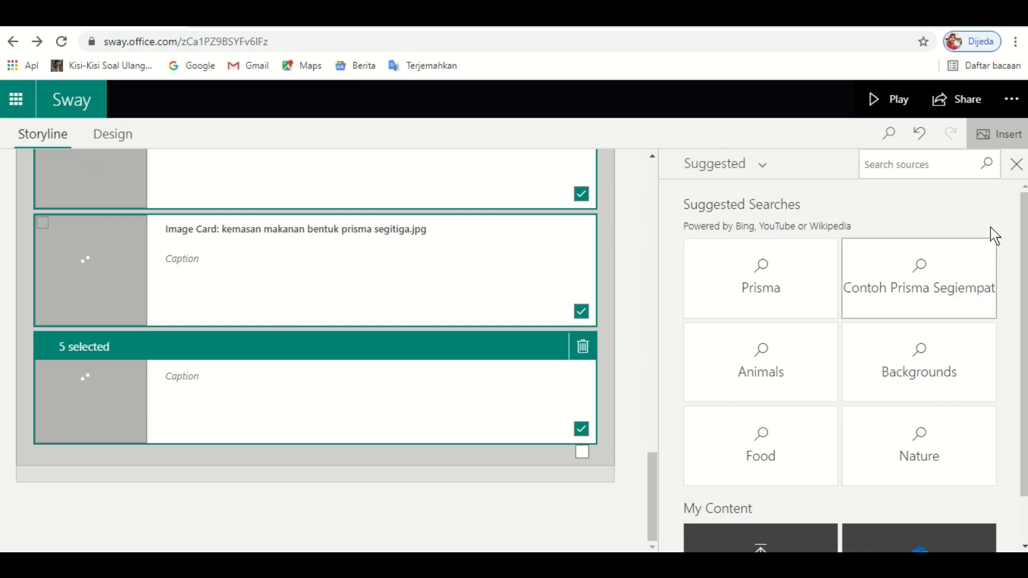
- Close the image source pane, check the five cards BENG-BENG.png through KONBLOK.jpg, and deselect them
left_click(1016, 168)
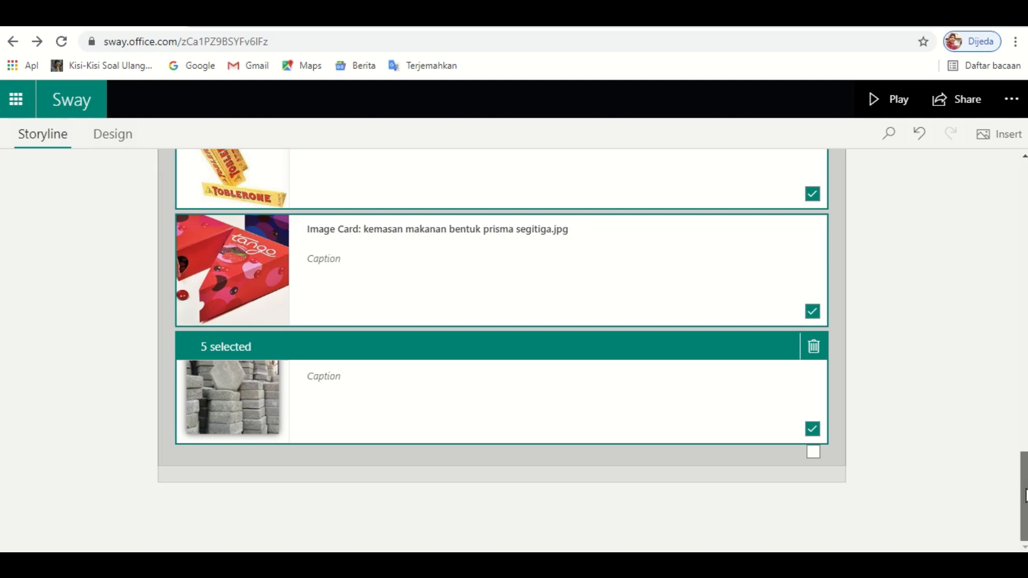
left_click_drag(1024, 495, 1023, 406)
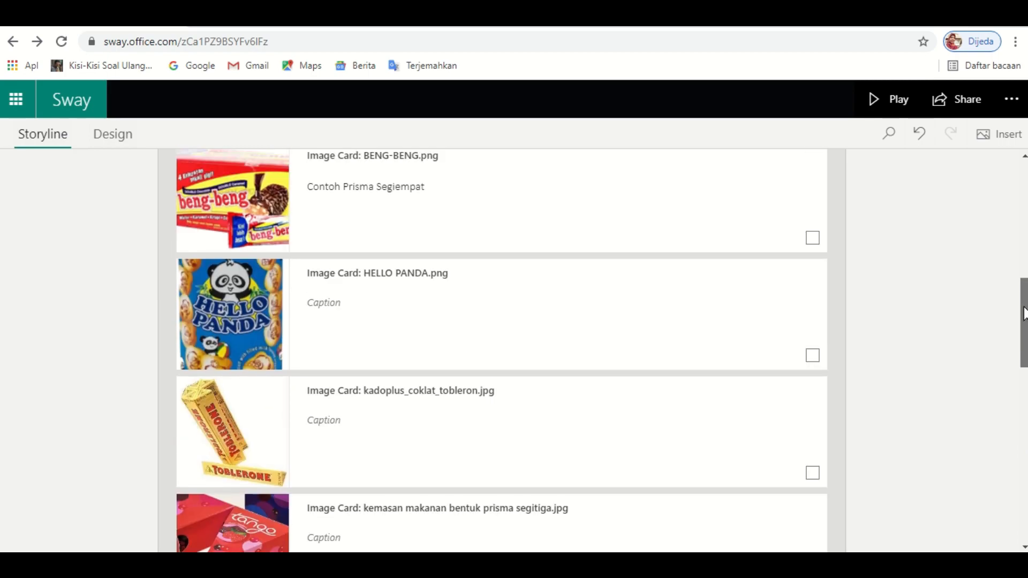
scroll(645, 287, "up", 1)
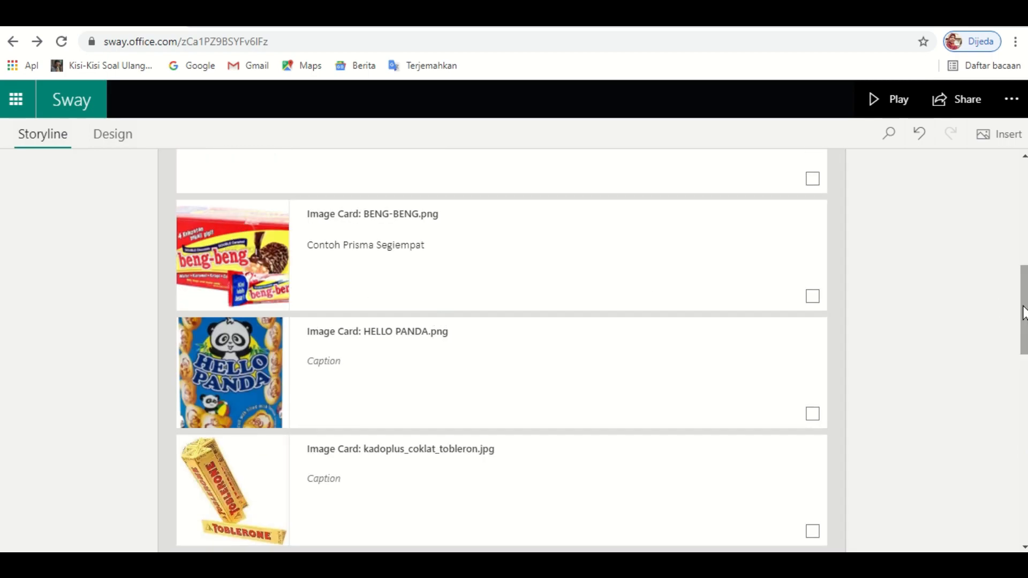
left_click_drag(1023, 309, 1024, 496)
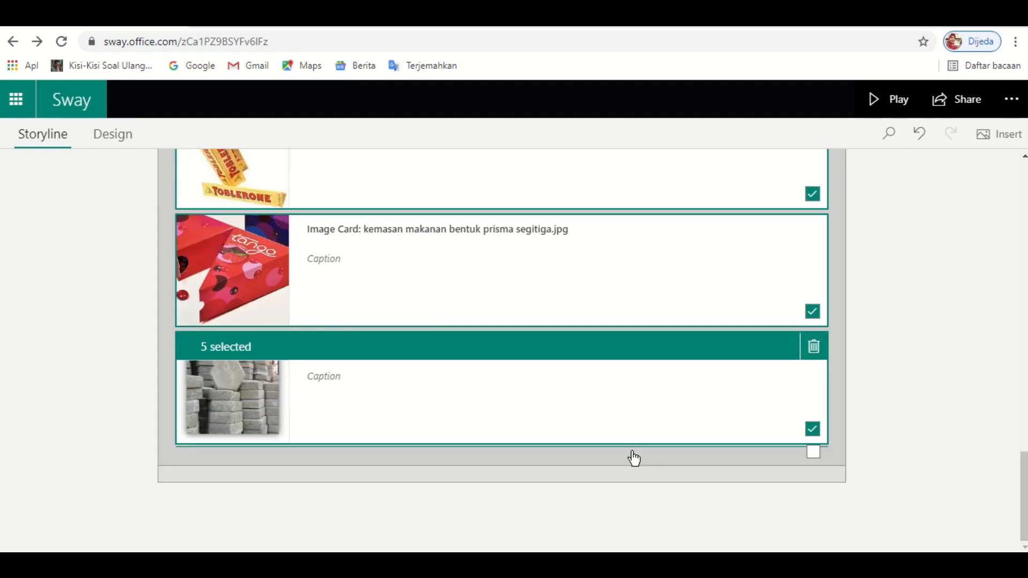
left_click(473, 429)
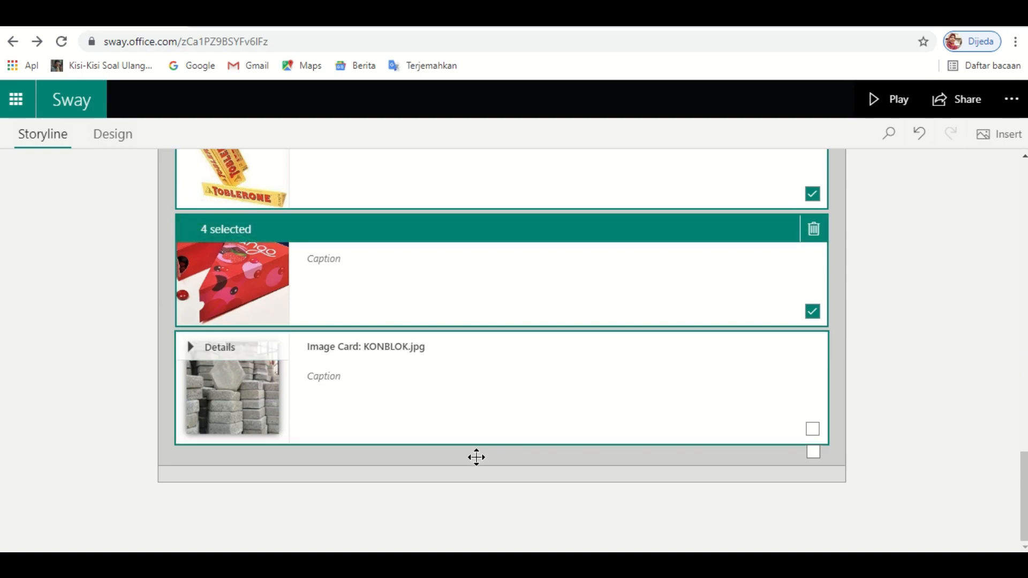
left_click(488, 467)
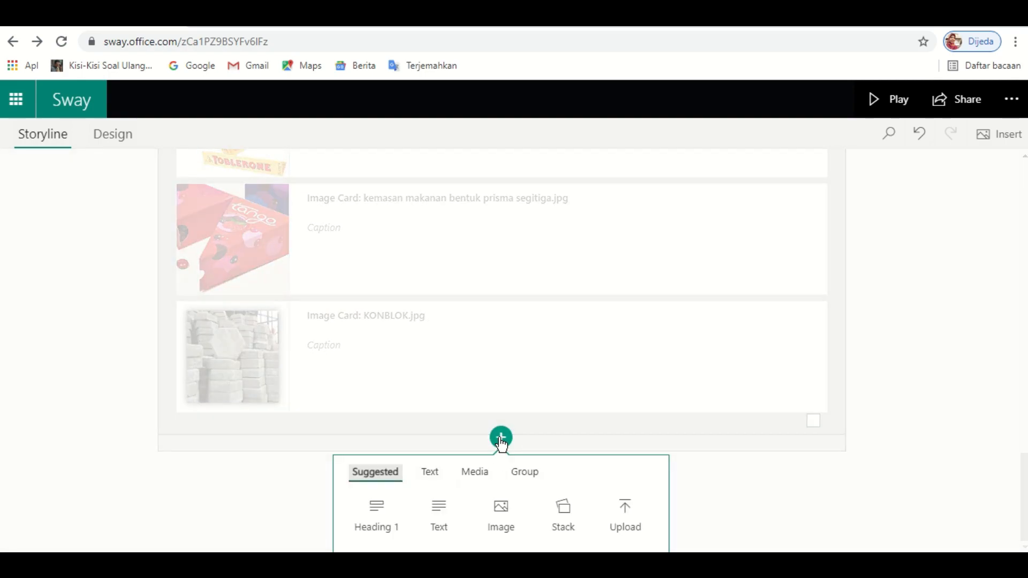
- Close the add-content menu below the cards and select the Group: Stack header
left_click(501, 438)
left_click(500, 472)
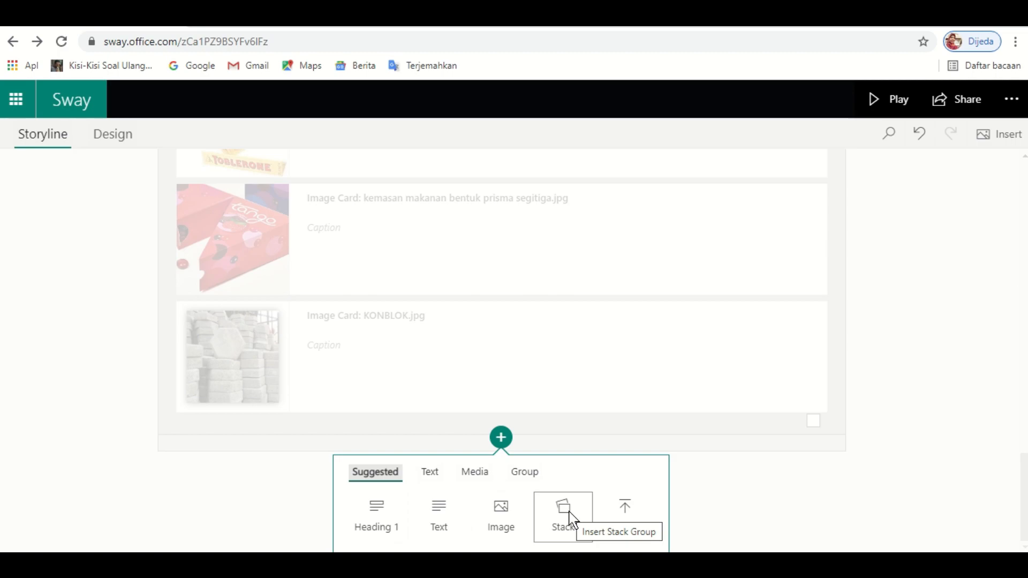
left_click(948, 384)
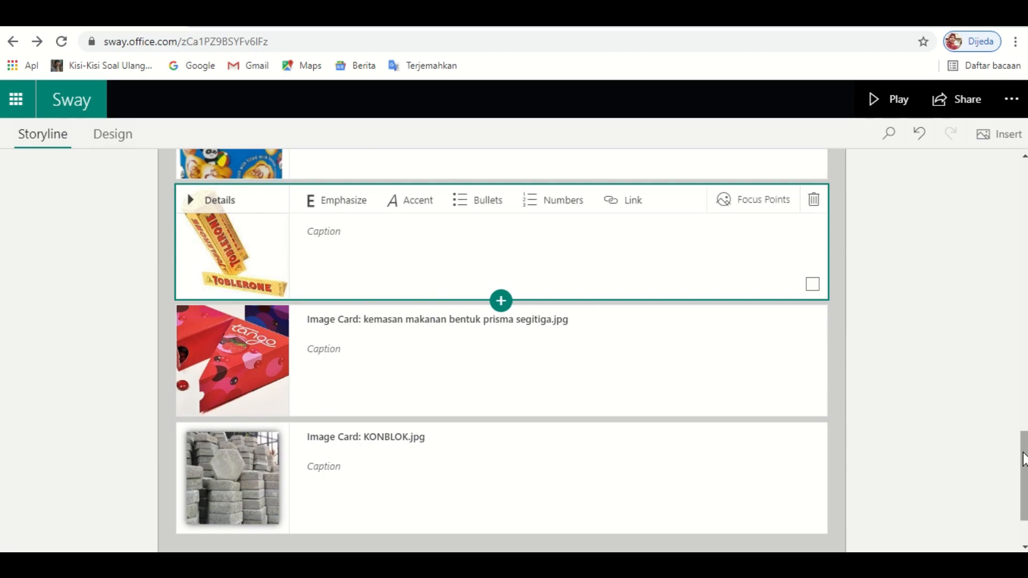
mouse_move(1021, 452)
left_mouse_down()
mouse_move(1025, 390)
mouse_move(1025, 436)
left_mouse_up()
scroll(507, 345, "up", 5)
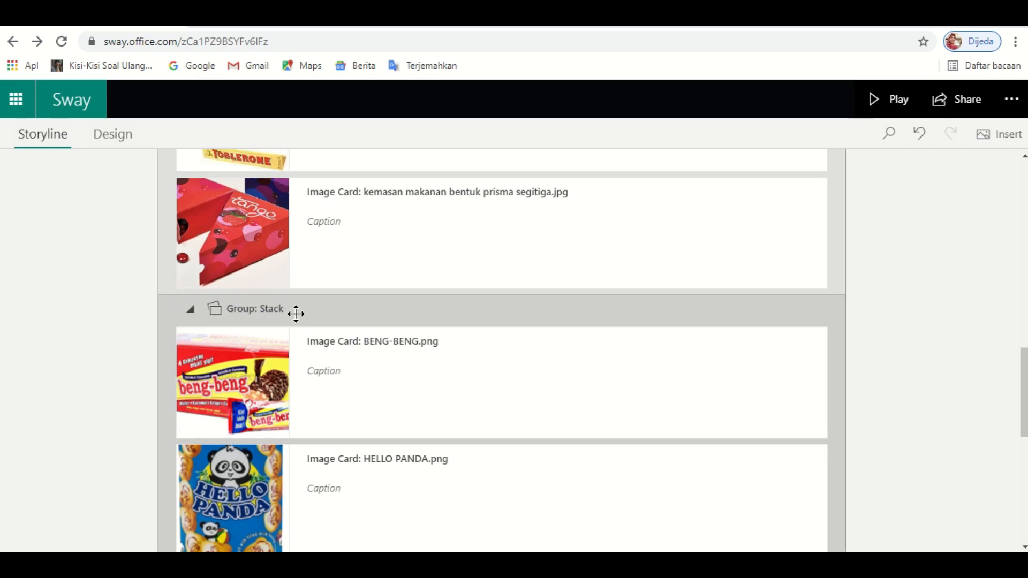
left_click(344, 312)
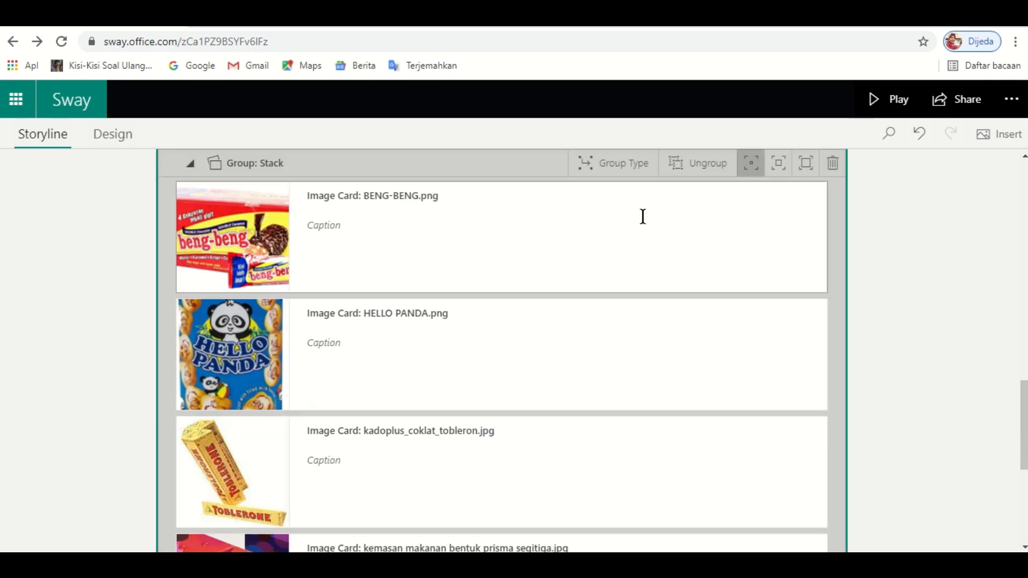
left_click(1023, 156)
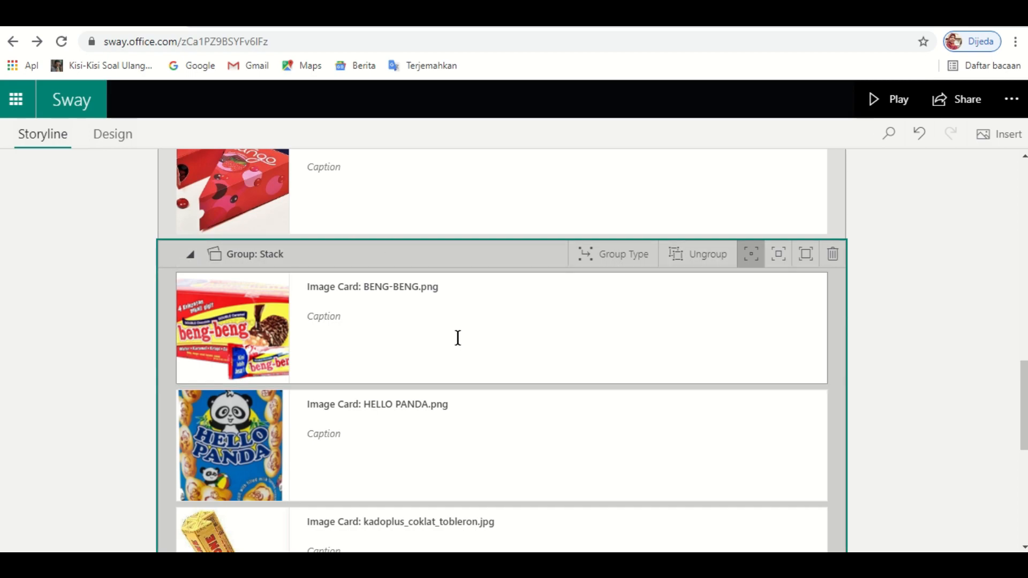
- Keep the group's layout as Stack, then play the Sway from its cover
left_click(608, 264)
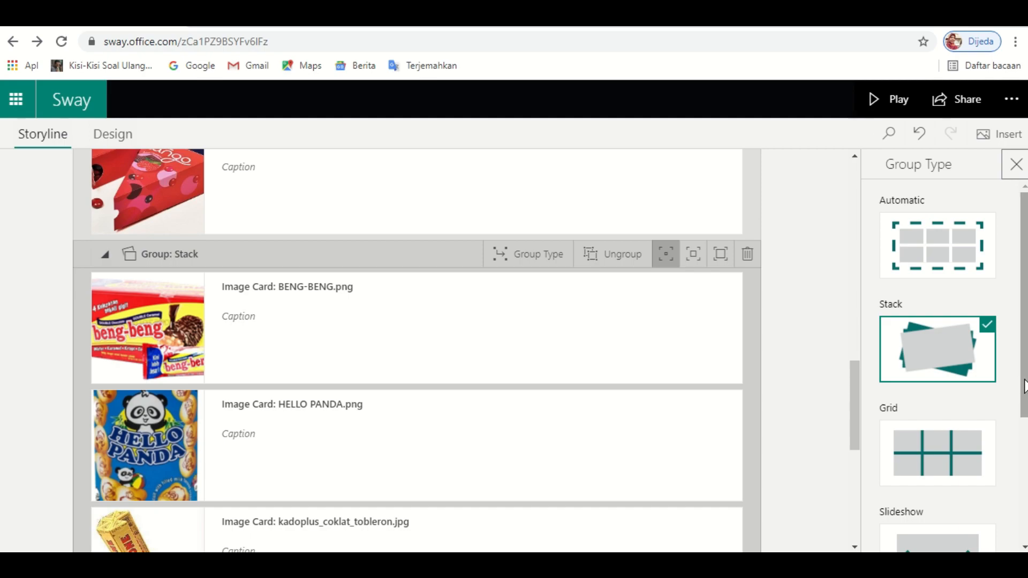
scroll(958, 332, "down", 4)
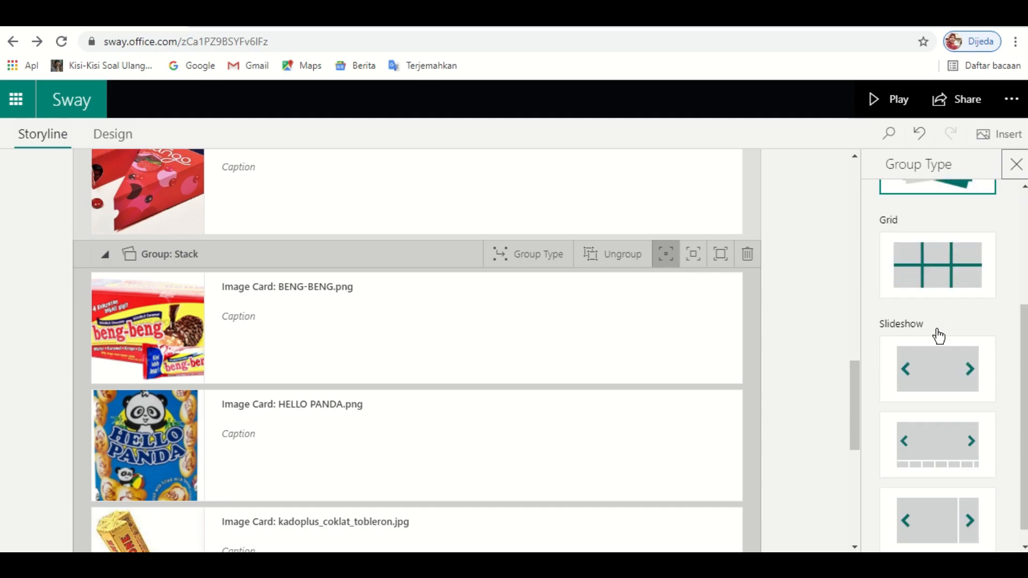
left_click_drag(1023, 479, 1025, 382)
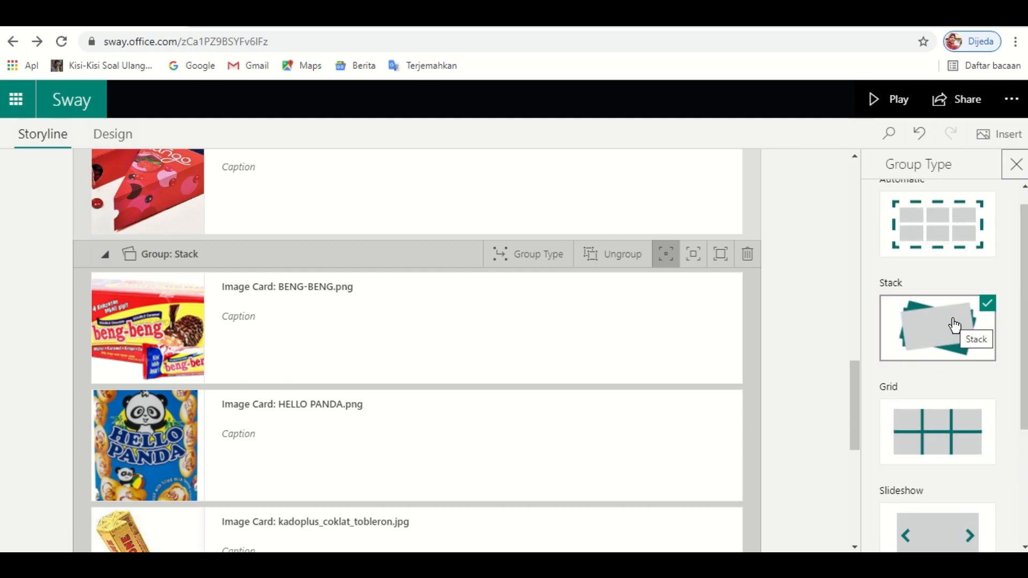
left_click(934, 328)
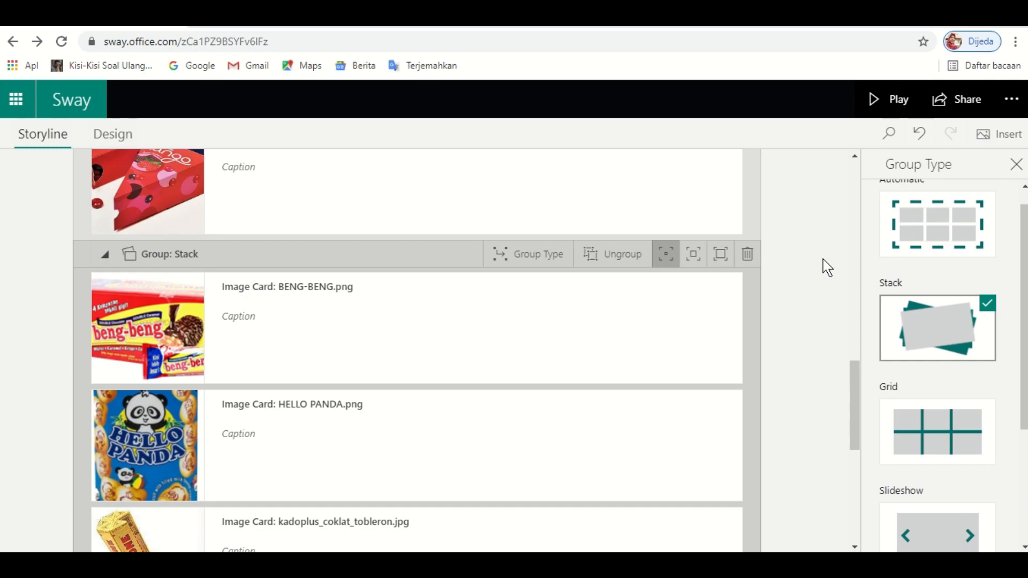
left_click(1017, 164)
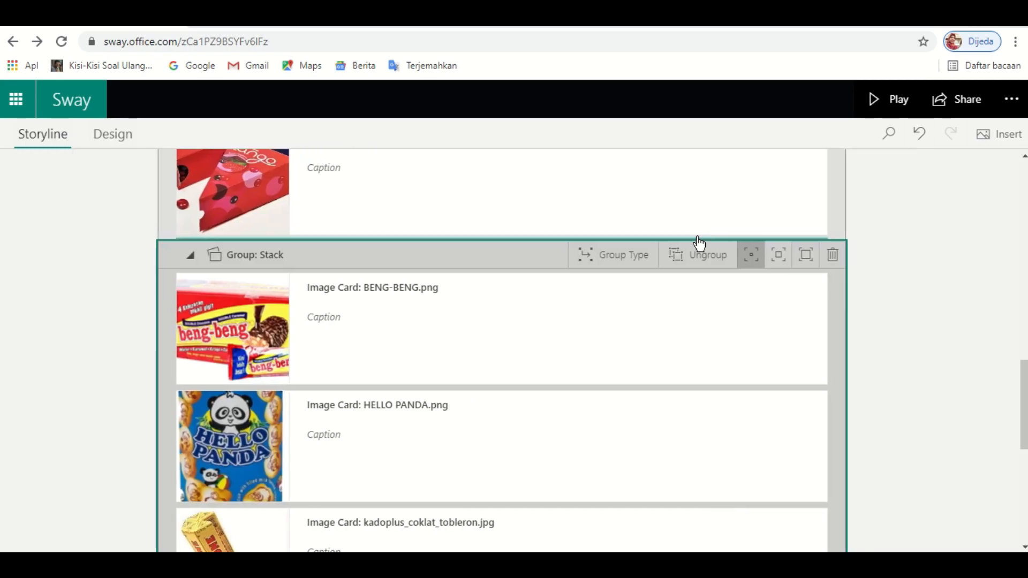
left_click(885, 105)
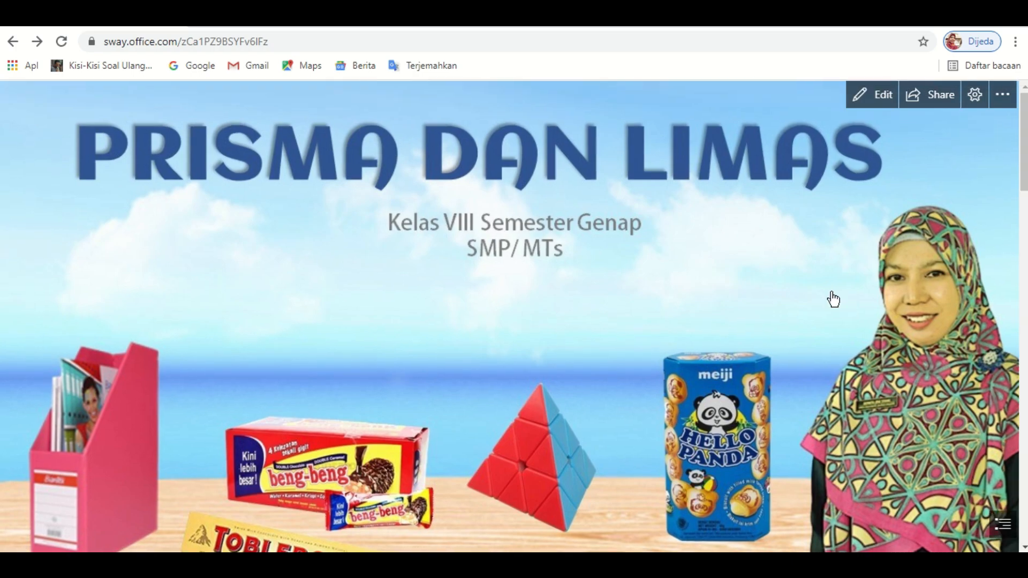
- Scroll the played Sway and view the BENG-BENG image and following images full screen
scroll(833, 300, "down", 5)
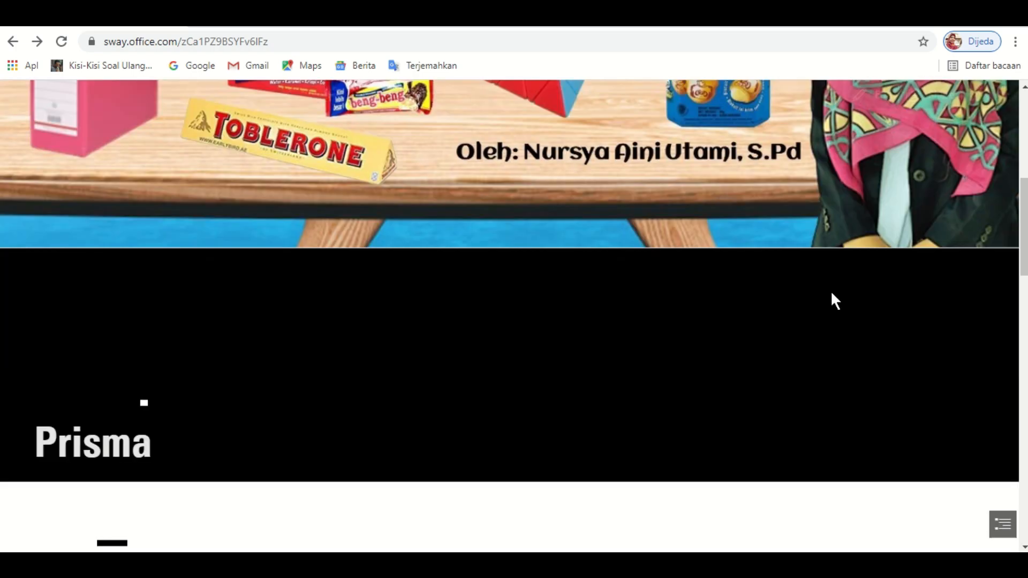
scroll(831, 294, "down", 6)
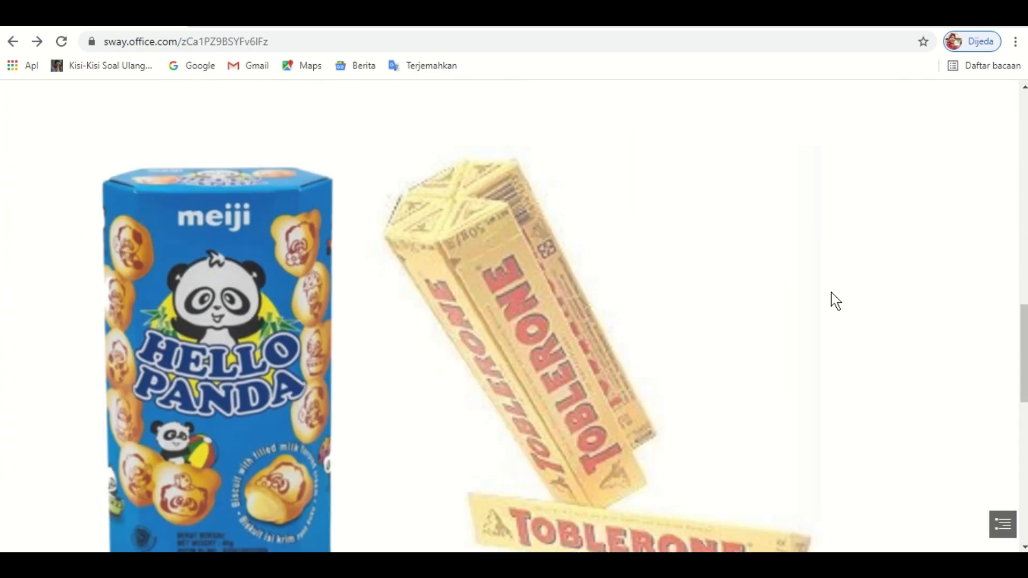
scroll(832, 294, "up", 5)
scroll(819, 316, "up", 1)
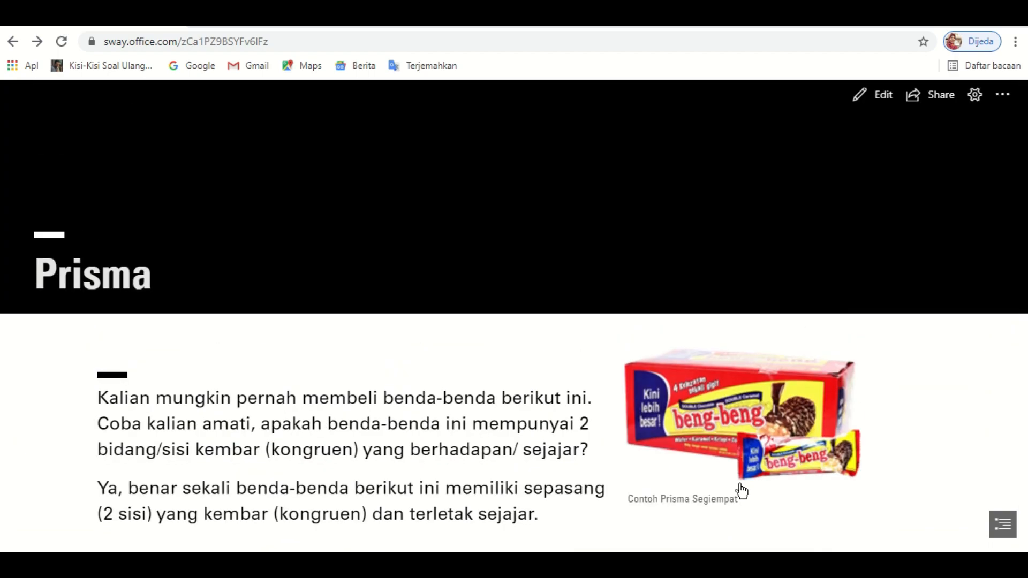
scroll(742, 491, "down", 6)
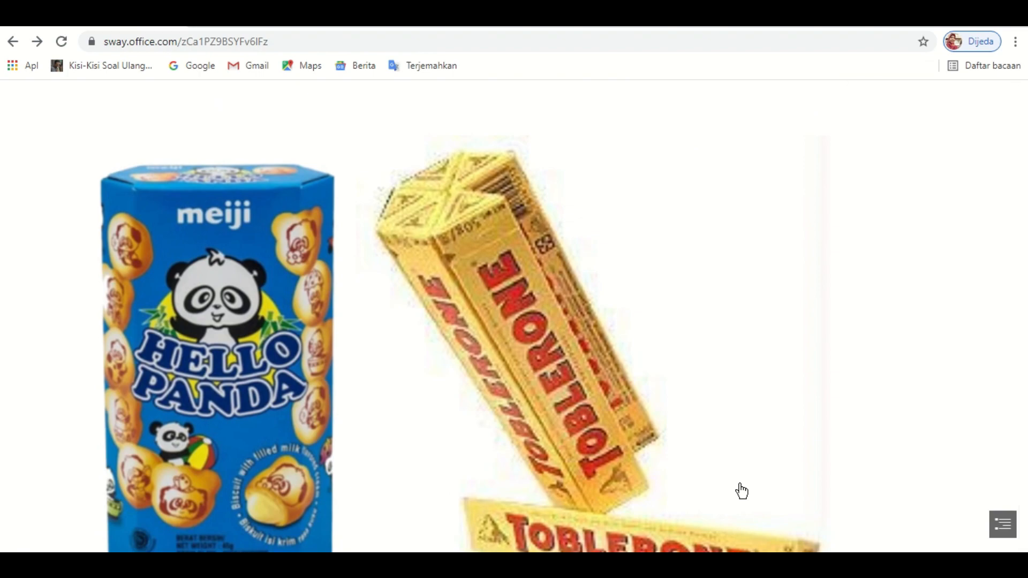
scroll(741, 491, "down", 12)
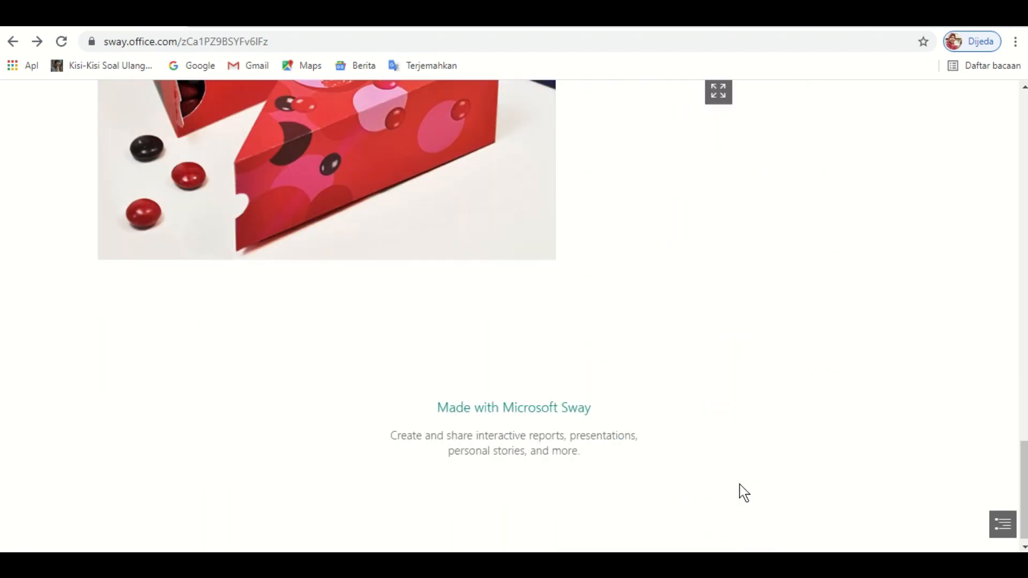
scroll(742, 492, "up", 5)
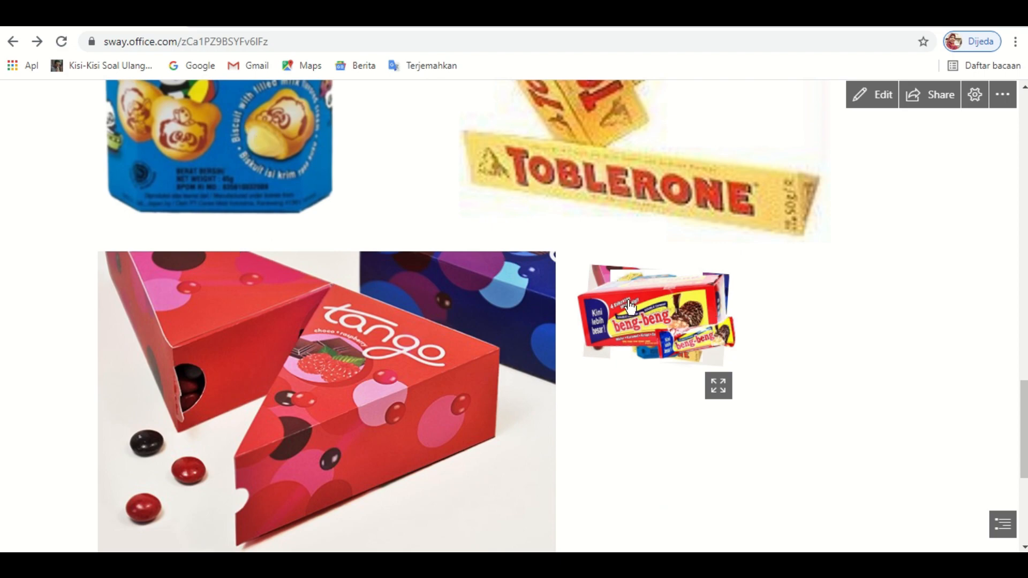
left_click(719, 387)
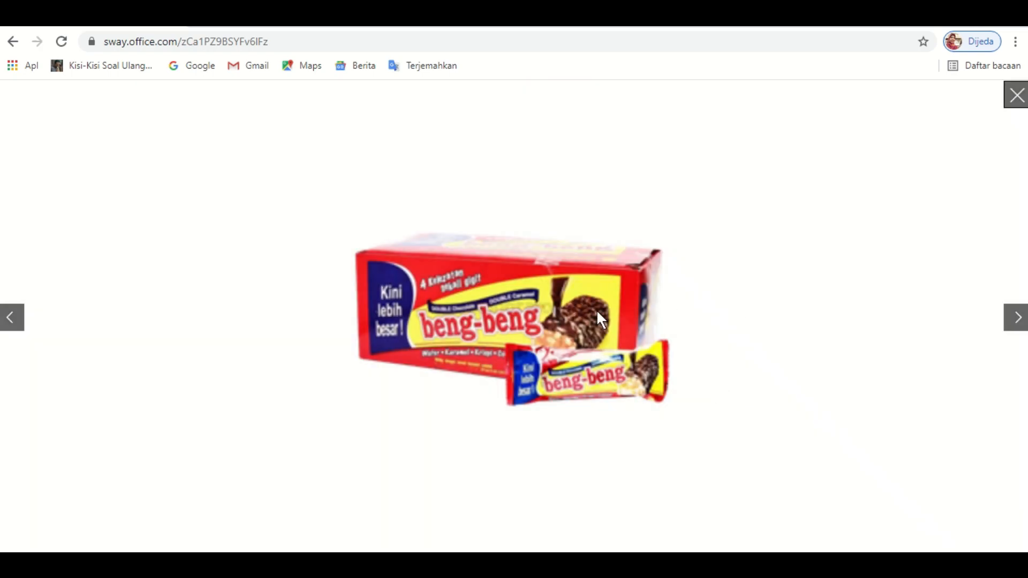
key("Right")
key("Right")
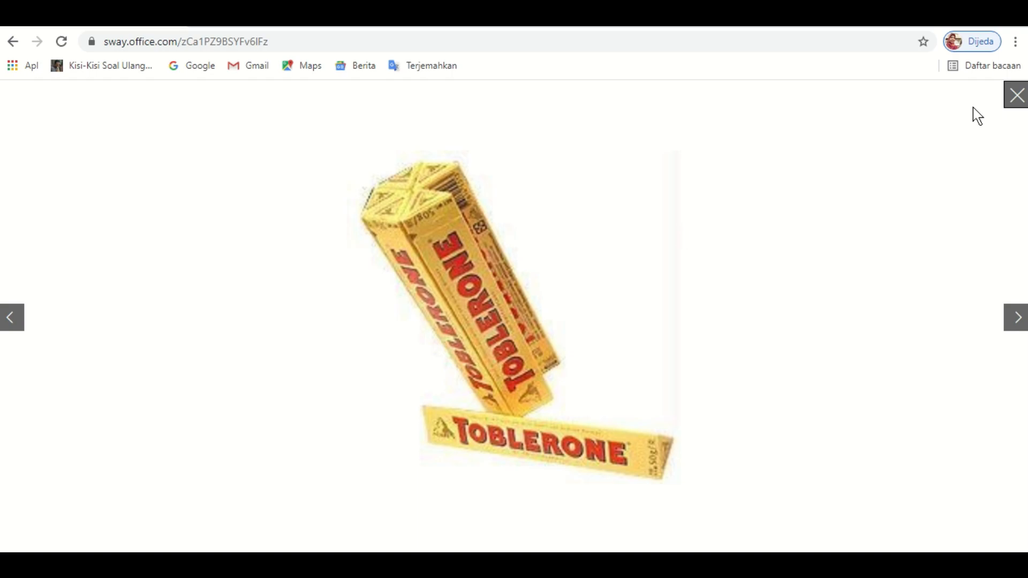
left_click(1016, 99)
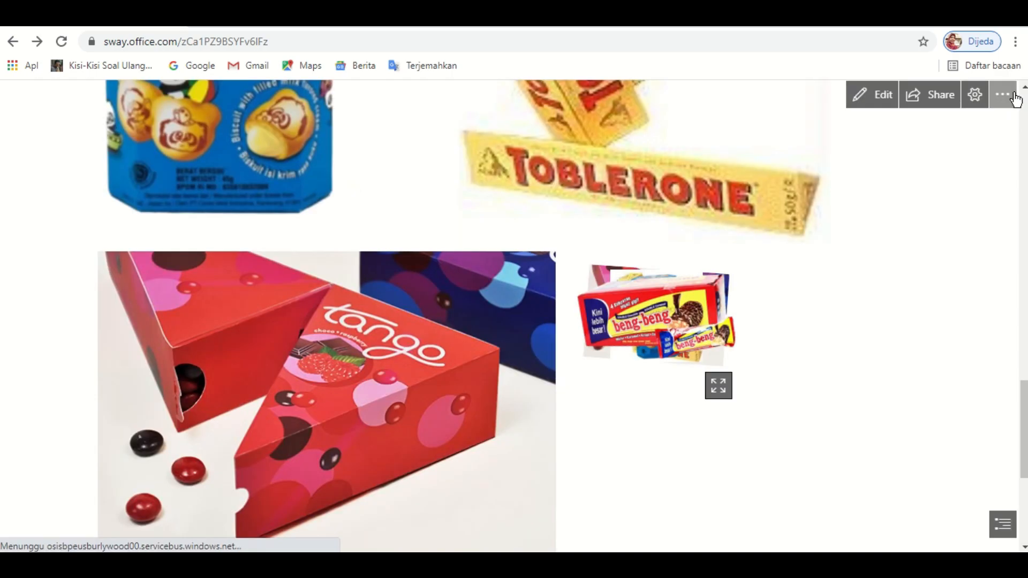
- Cycle the stacked photos through Hello Panda, Toblerone and BENG-BENG, then return to editing
left_click(651, 317)
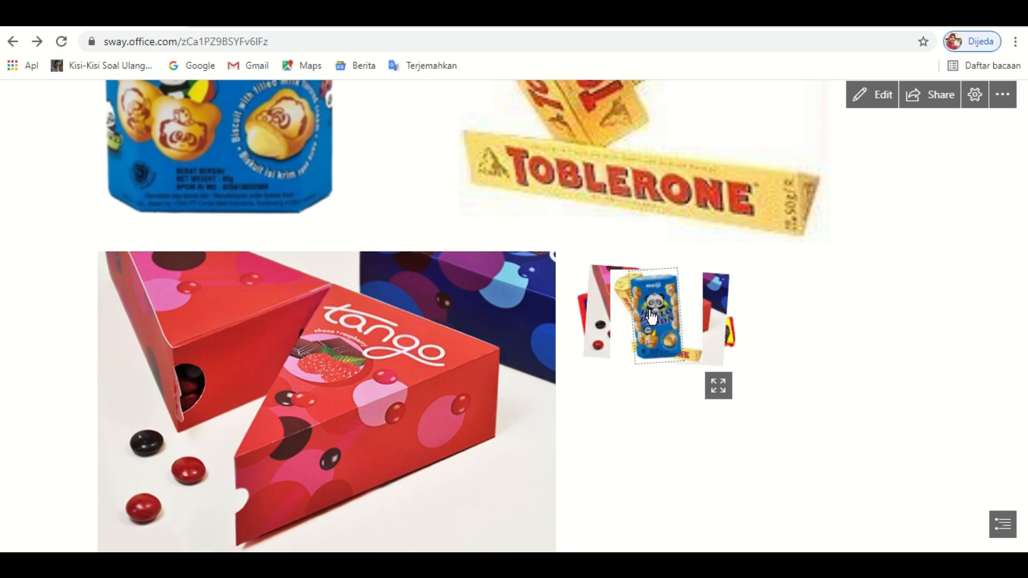
left_click(651, 317)
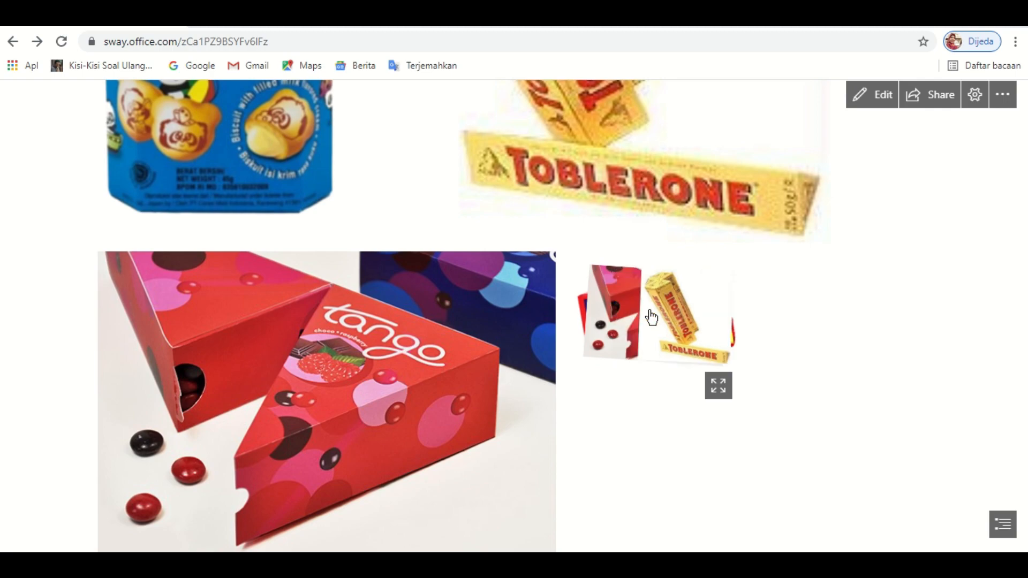
left_click(651, 317)
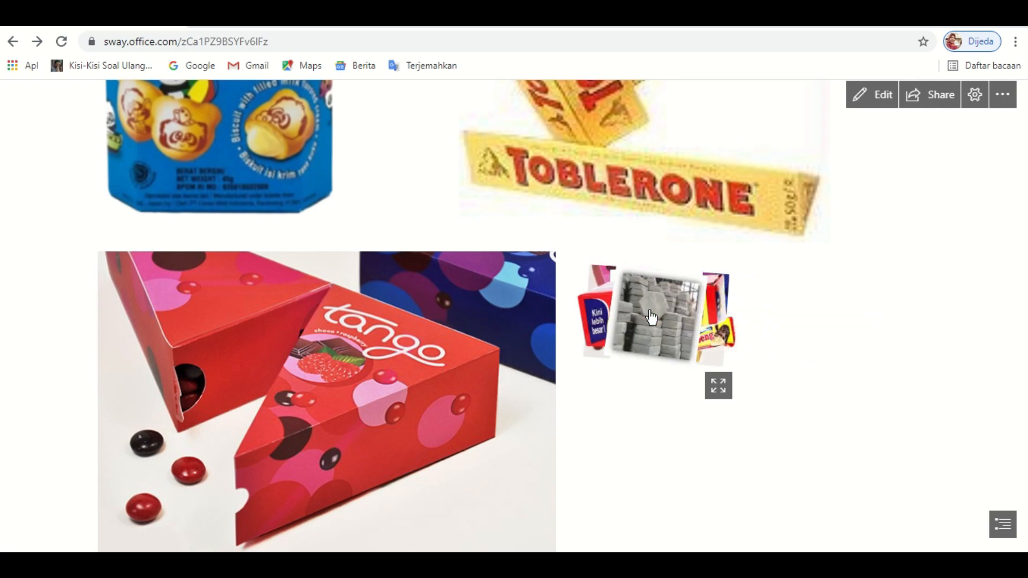
left_click(651, 317)
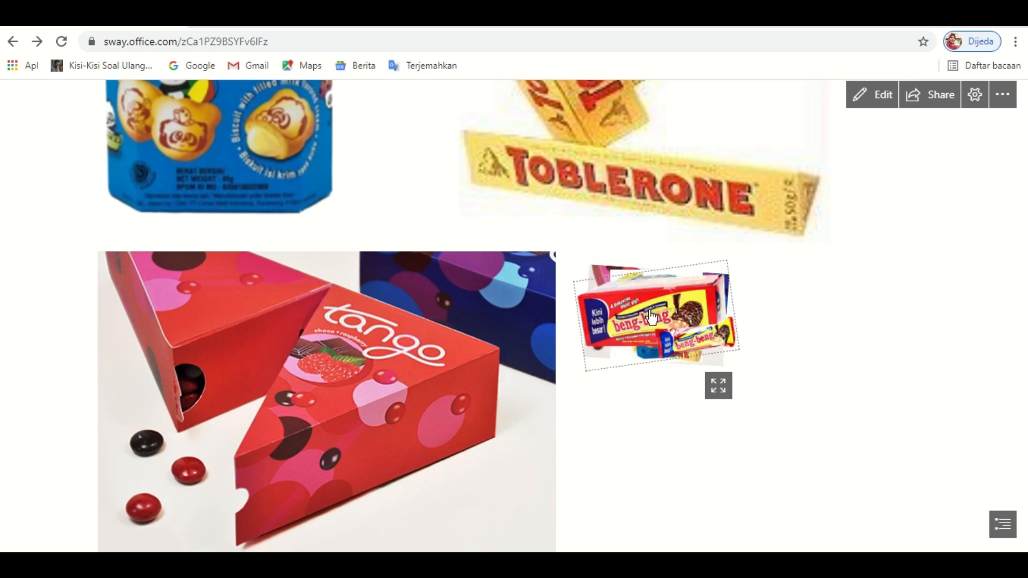
left_click(651, 317)
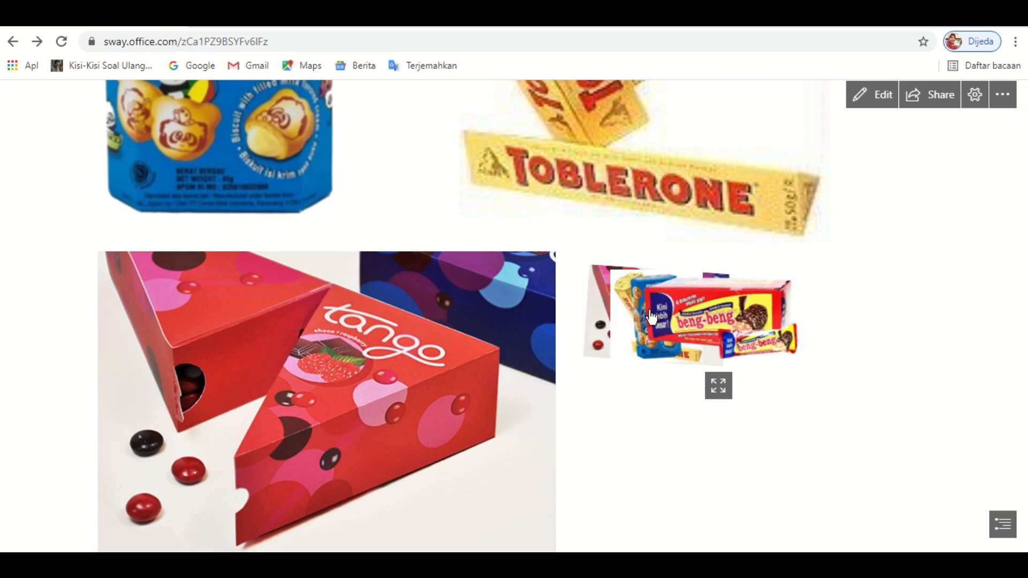
left_click(875, 98)
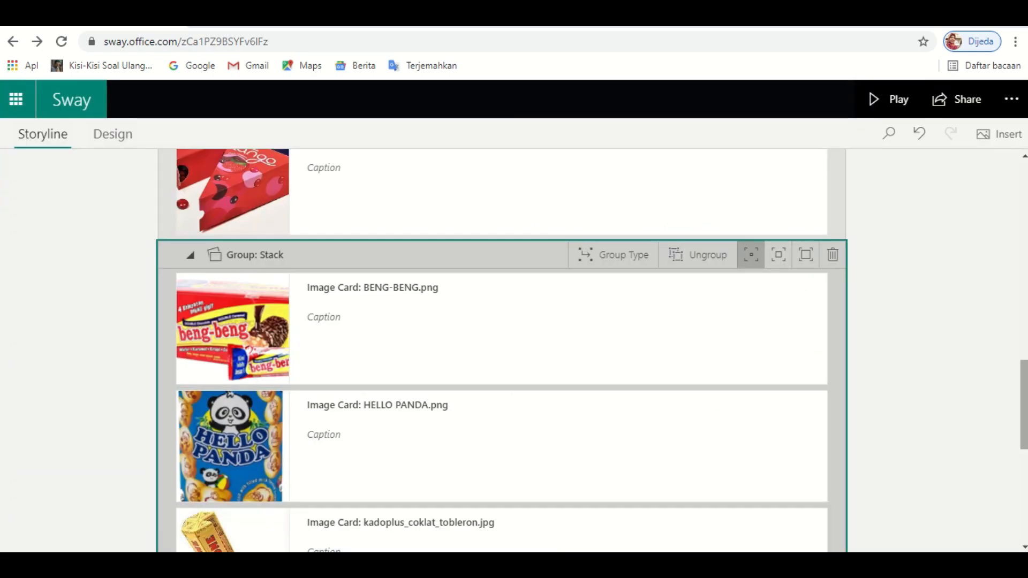
- Delete the four loose image cards: BENG-BENG, HELLO PANDA, Toblerone and tango box
left_click_drag(1026, 402, 1027, 301)
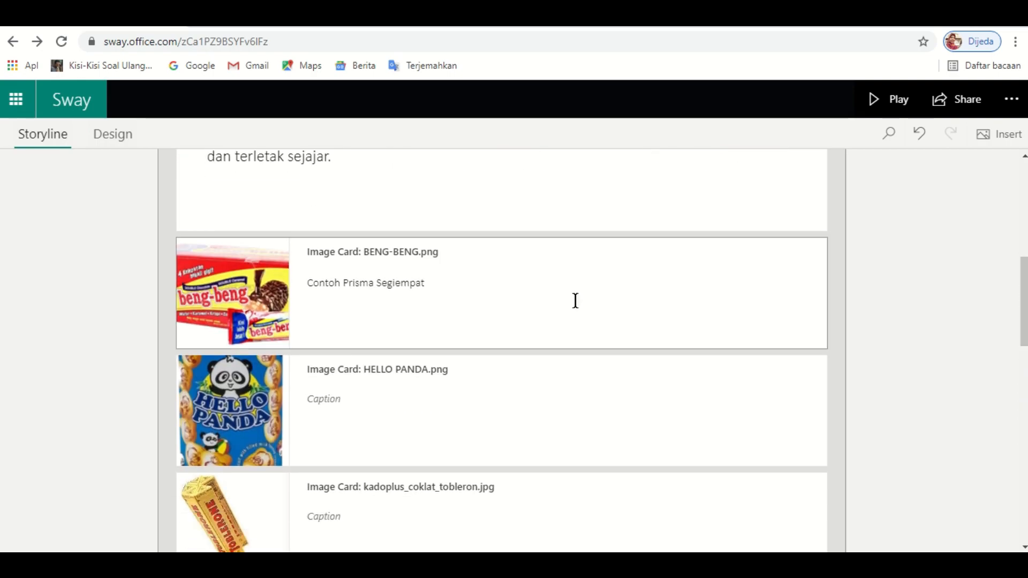
left_click(636, 278)
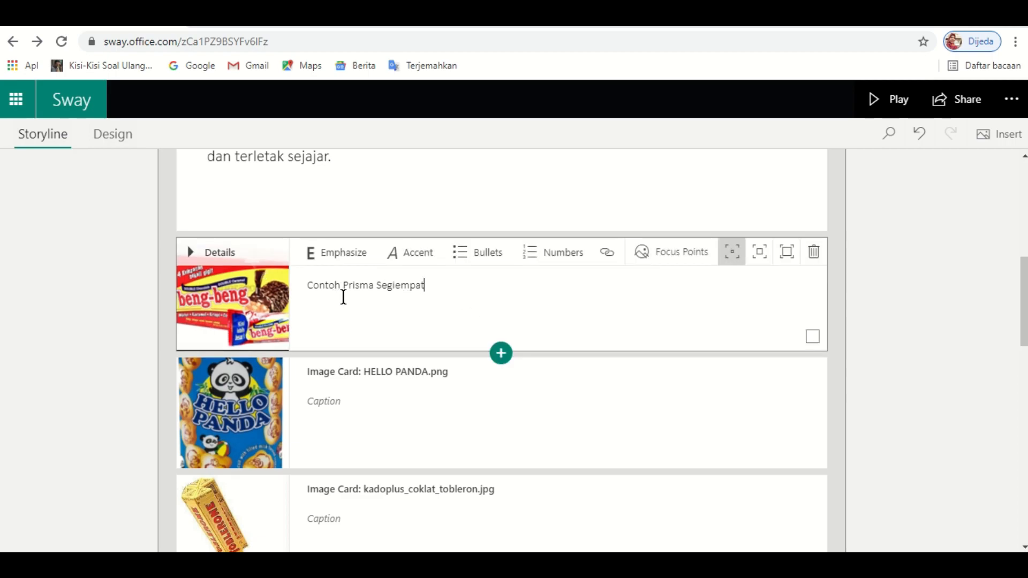
left_click(815, 353)
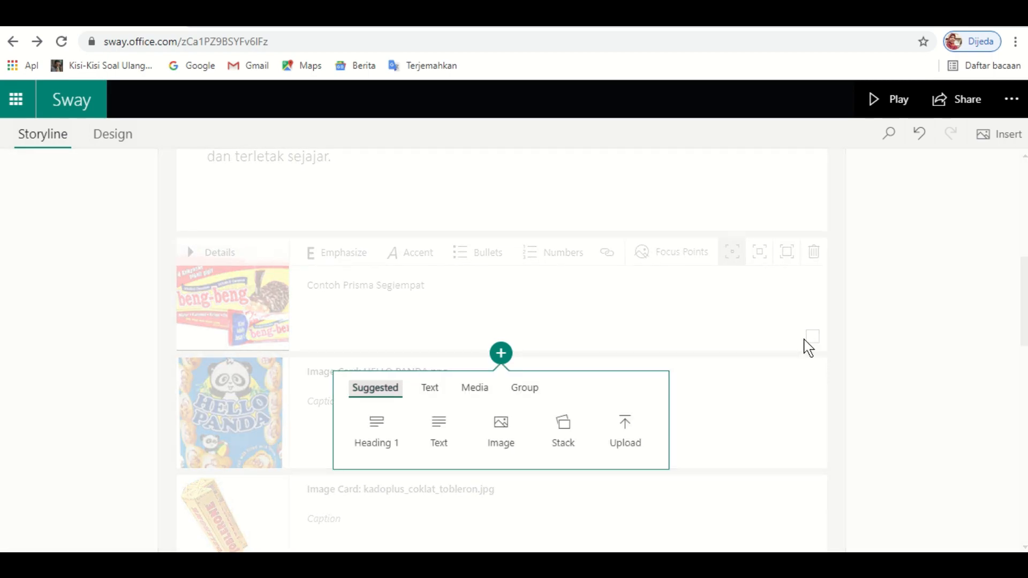
left_click(615, 324)
left_click(812, 336)
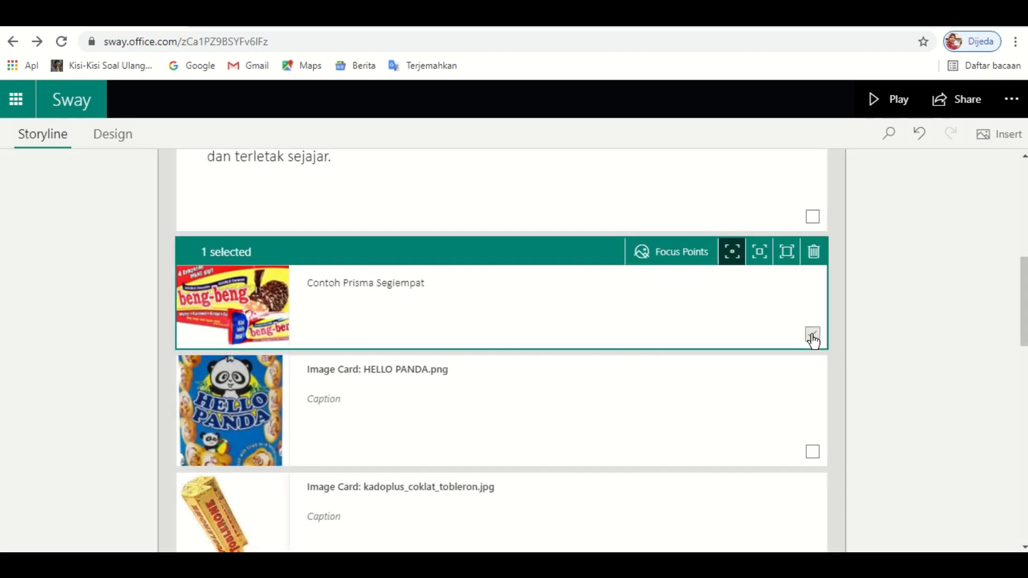
left_click(812, 451)
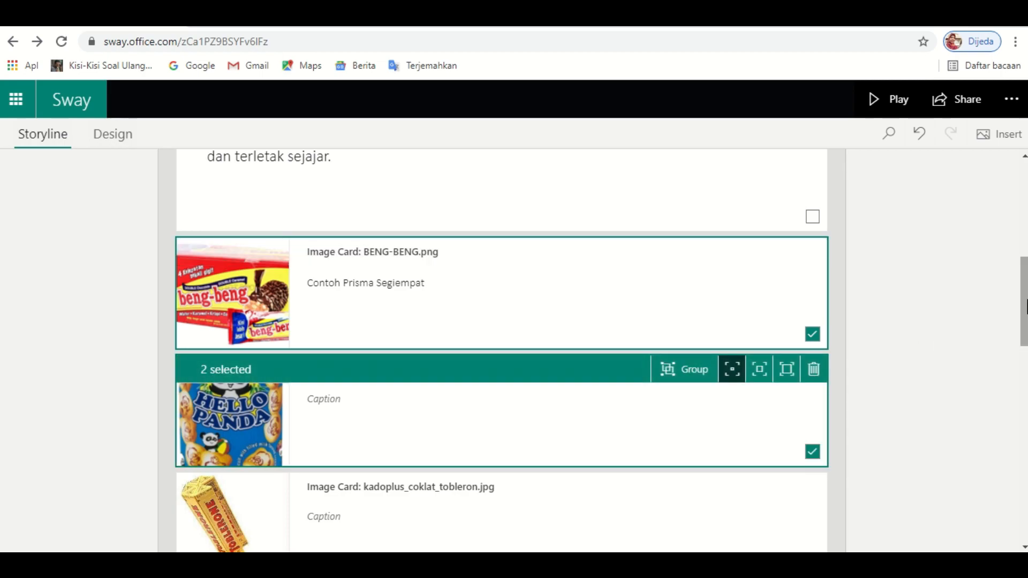
scroll(918, 352, "down", 4)
left_click(812, 339)
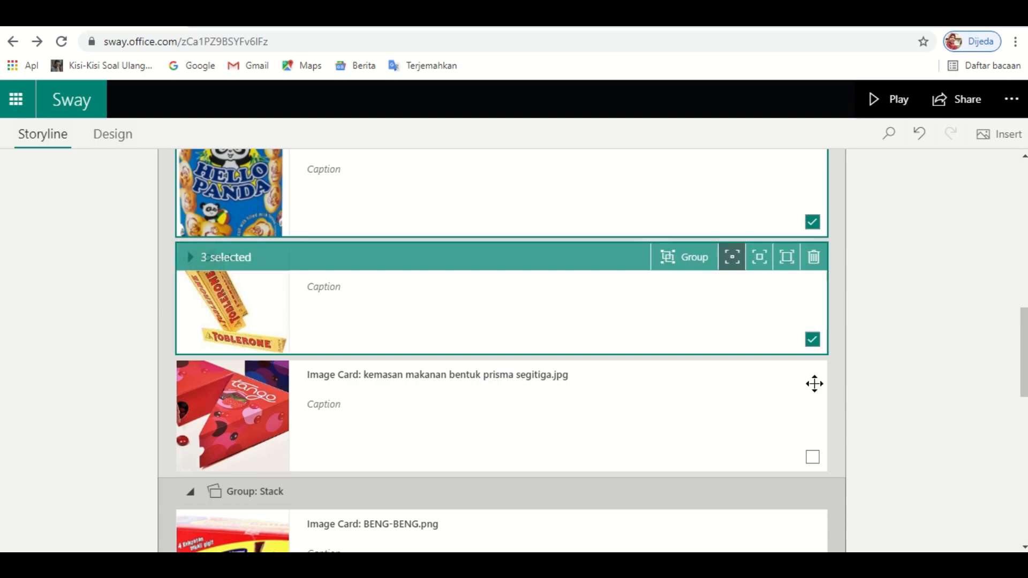
left_click(813, 457)
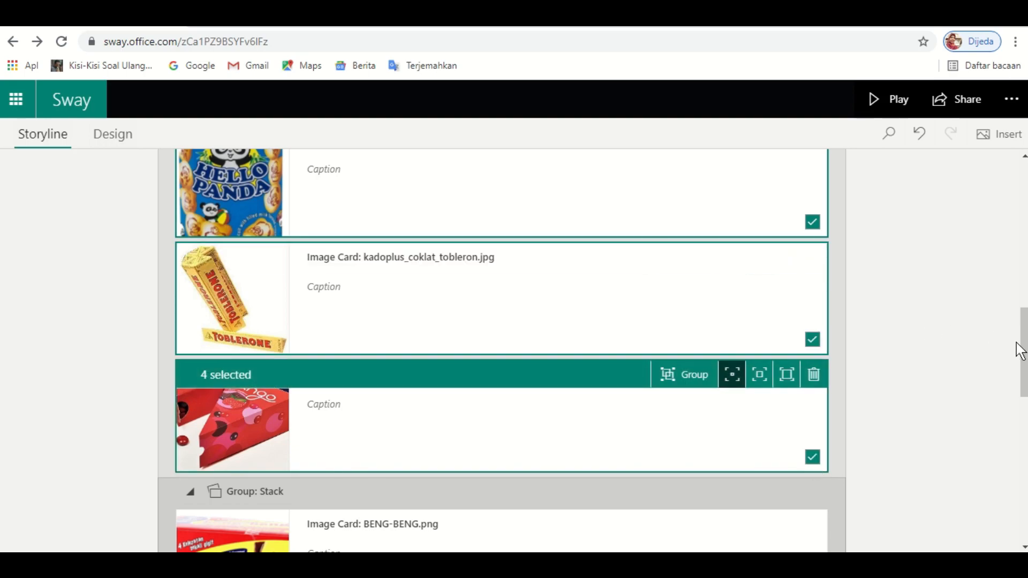
left_click_drag(1026, 357, 1027, 366)
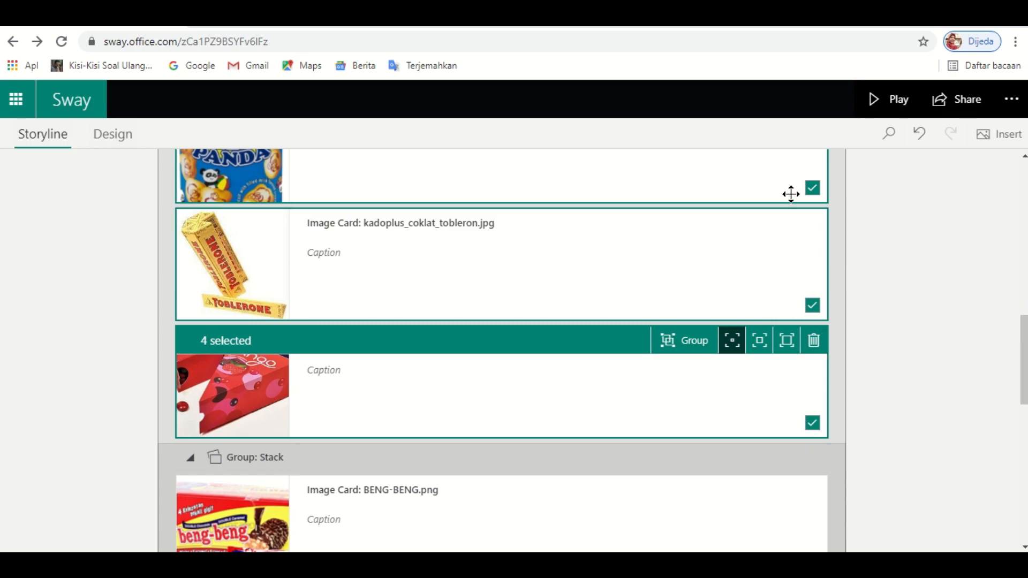
left_click(814, 340)
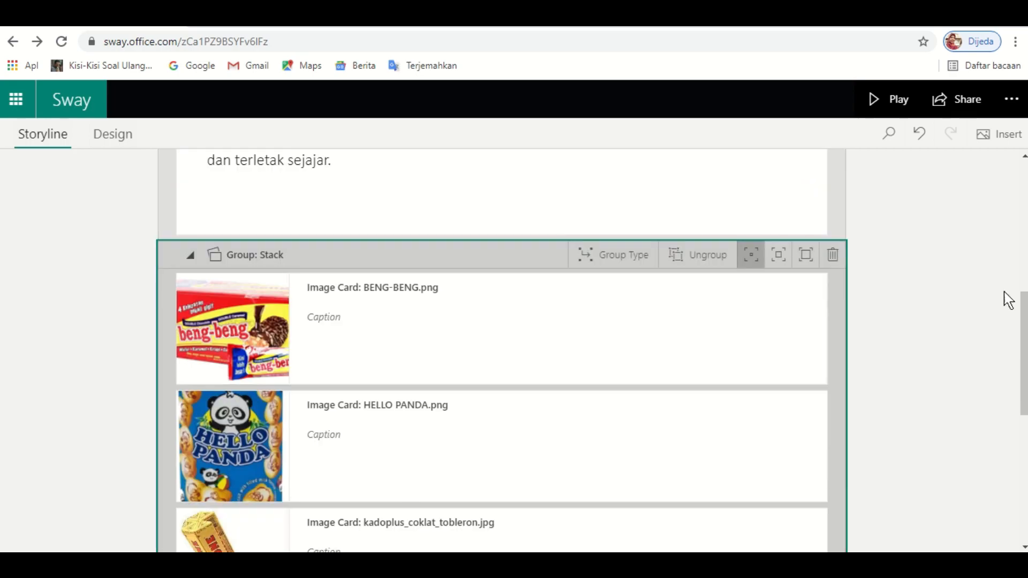
- Set the Stack group to full-width emphasis and play the Sway
mouse_move(1026, 336)
left_mouse_down()
mouse_move(1025, 290)
mouse_move(1024, 430)
mouse_move(1023, 351)
left_mouse_up()
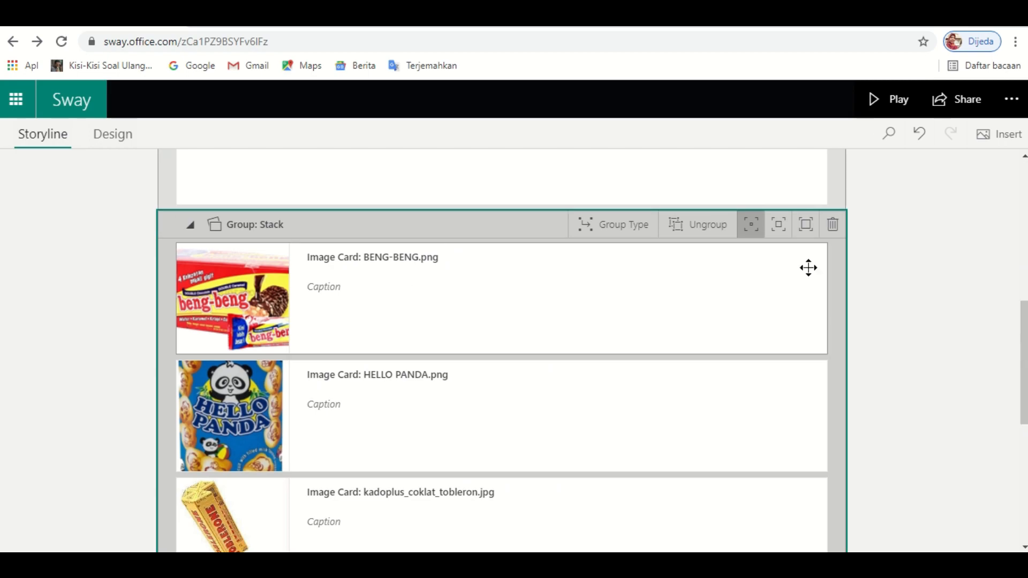
left_click(808, 231)
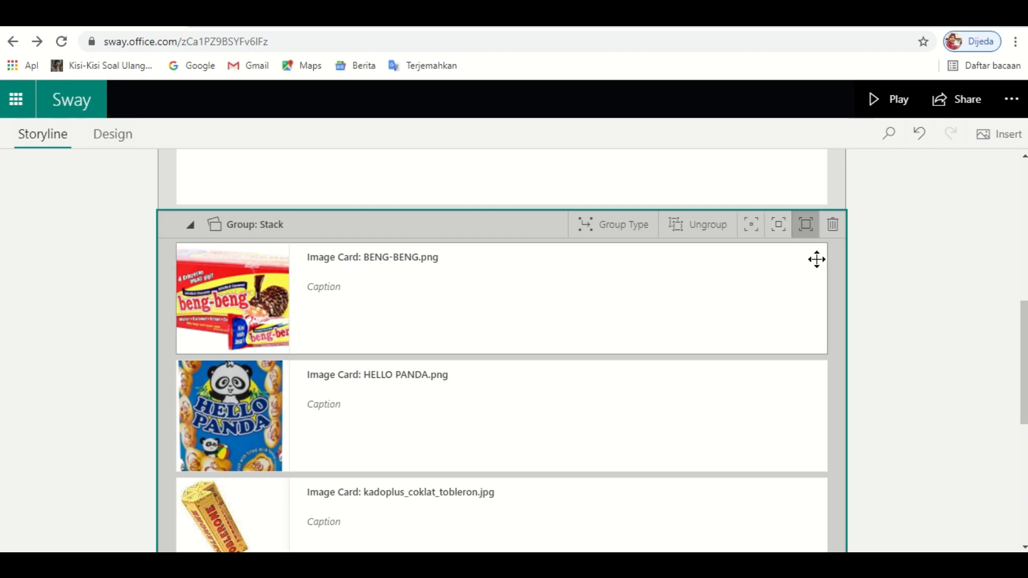
left_click(886, 102)
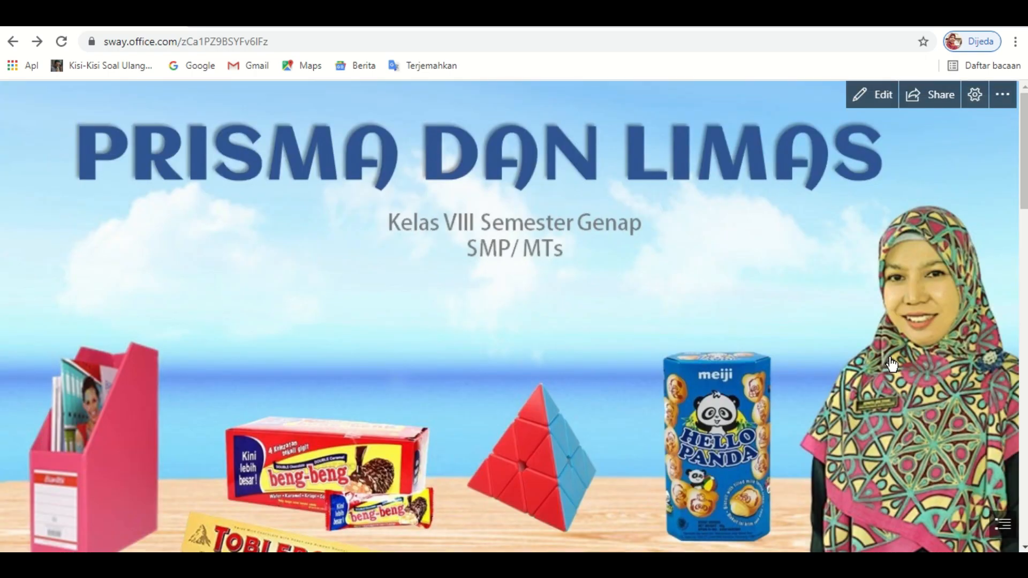
- Cycle the playing image stack through Hello Panda, Toblerone and Tango photos, then return to editing
scroll(892, 365, "down", 3)
scroll(891, 364, "down", 5)
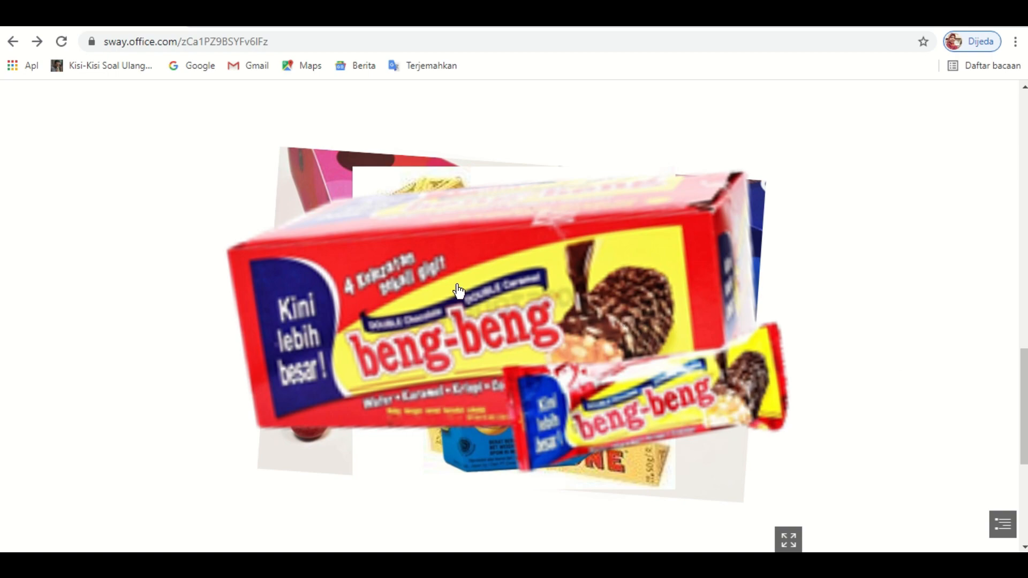
left_click(484, 292)
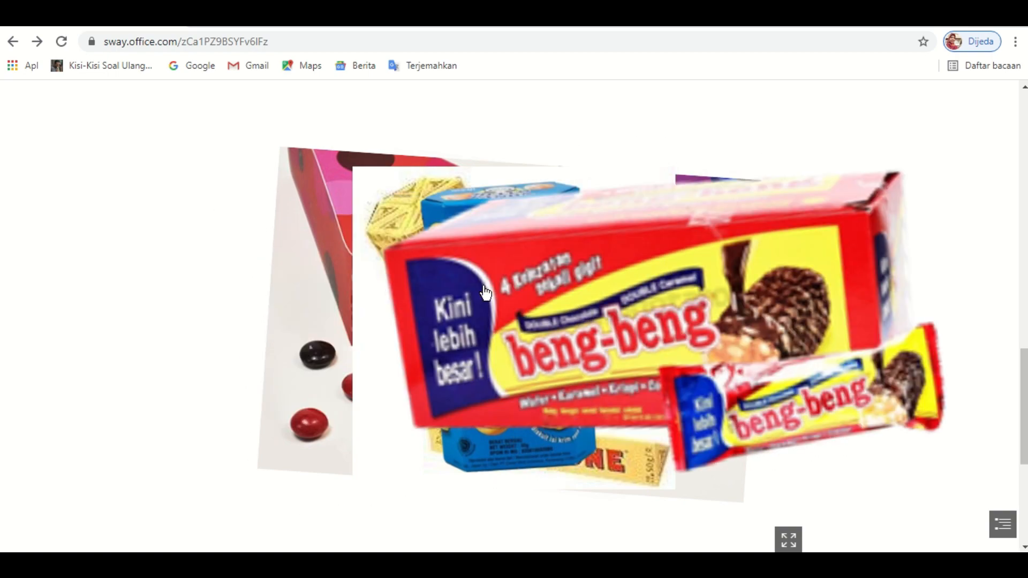
left_click(485, 292)
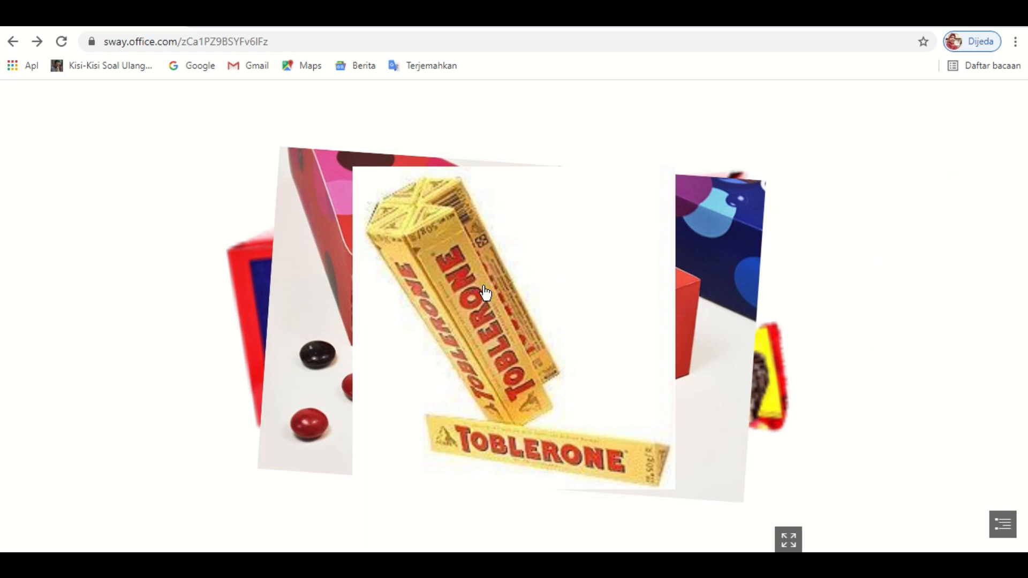
left_click(485, 292)
left_click(485, 292)
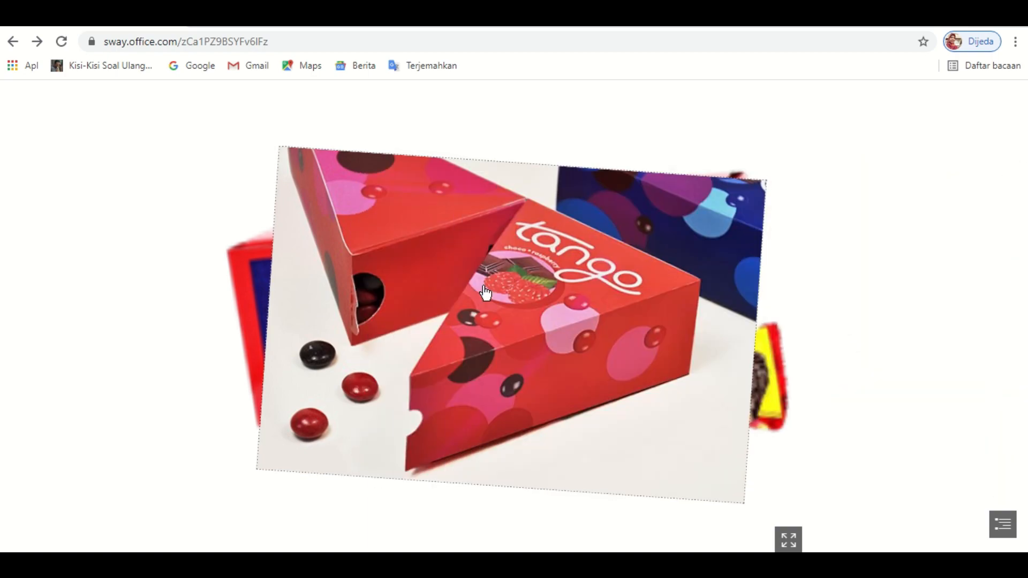
mouse_move(868, 136)
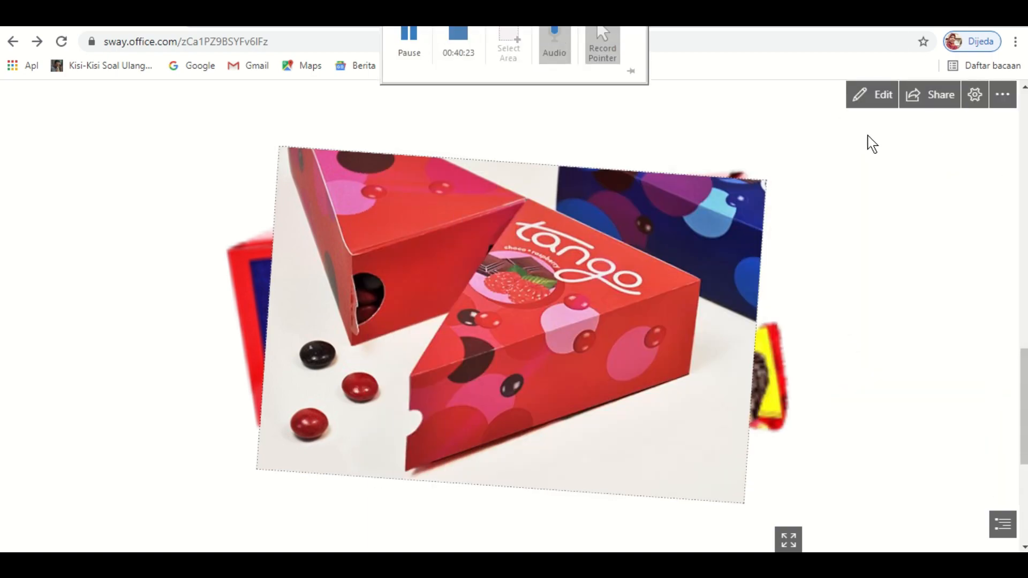
left_click(869, 96)
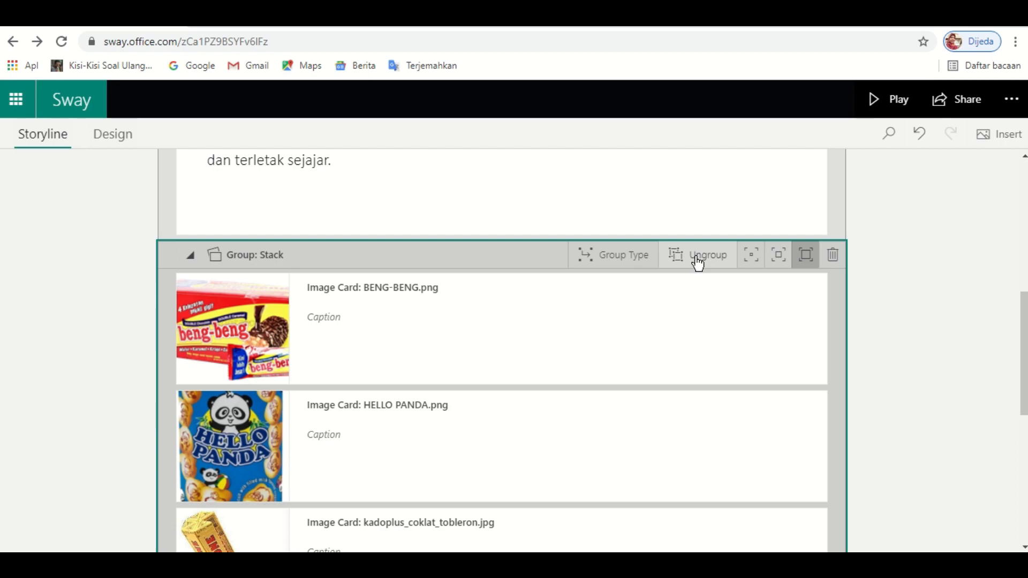
- Ungroup the Stack group so the product images become separate cards below the Prisma text
scroll(1024, 332, "down", 2)
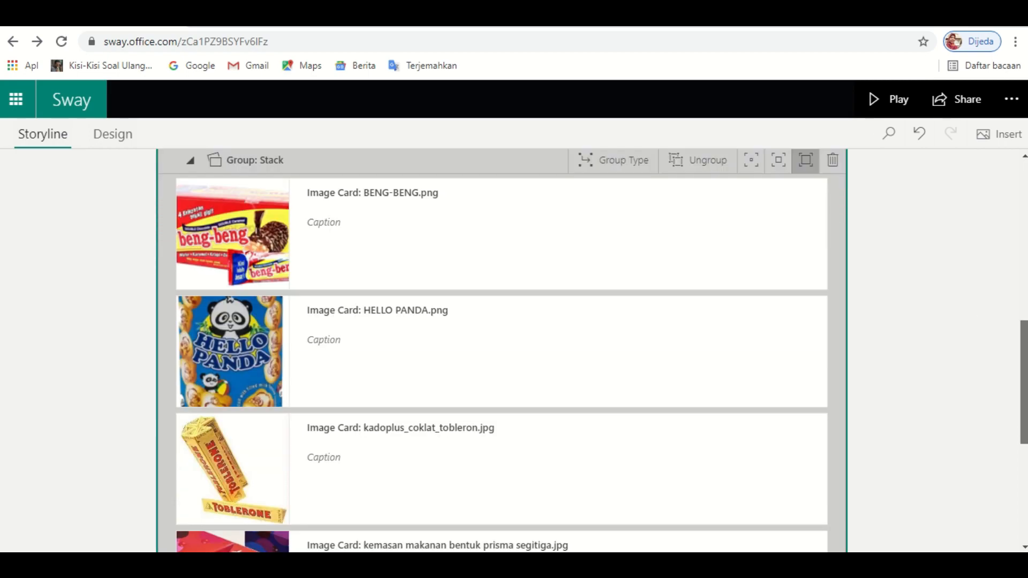
scroll(549, 287, "down", 5)
scroll(549, 286, "up", 7)
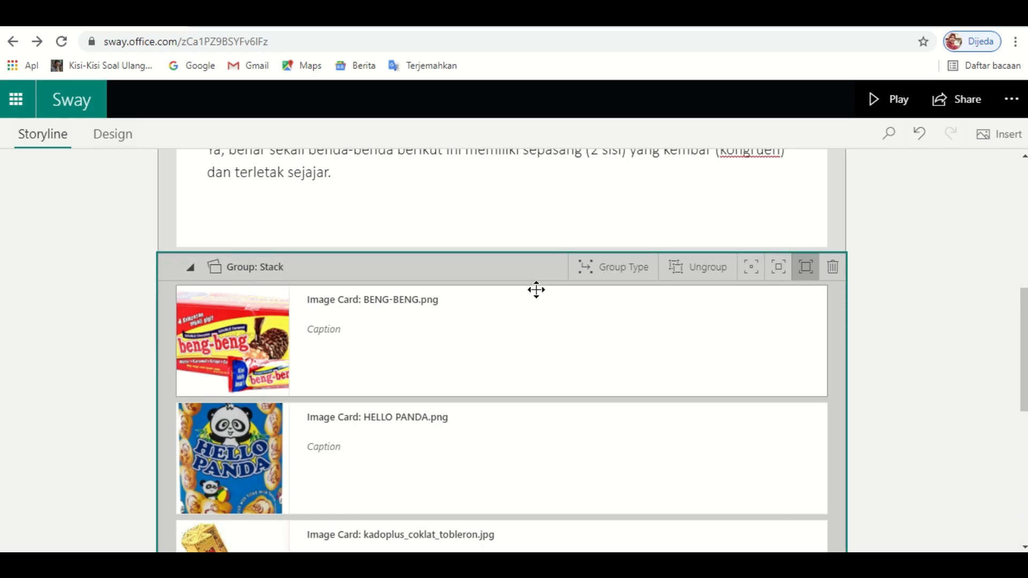
left_click(701, 275)
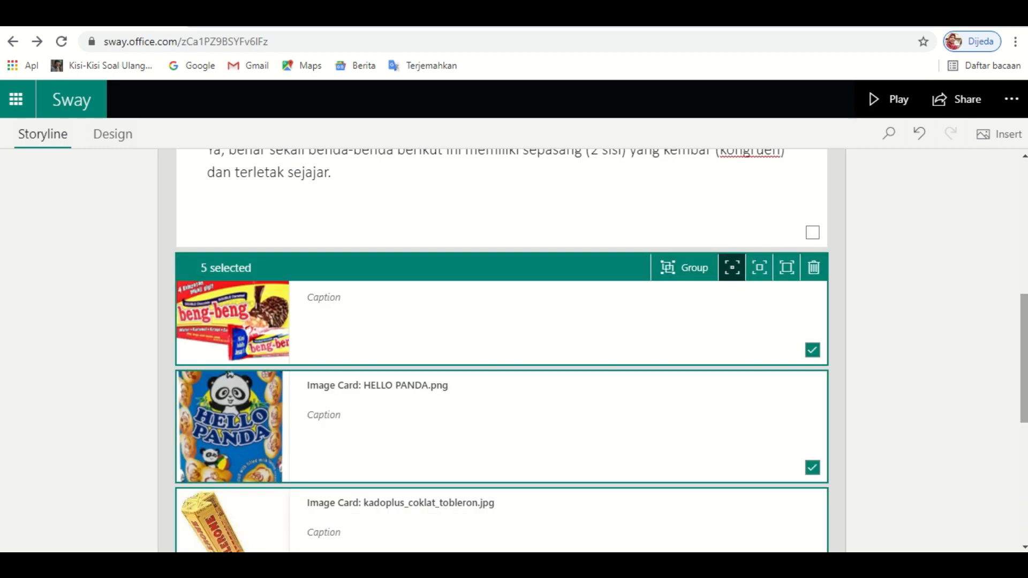
scroll(915, 330, "down", 4)
left_click_drag(1025, 397, 1013, 294)
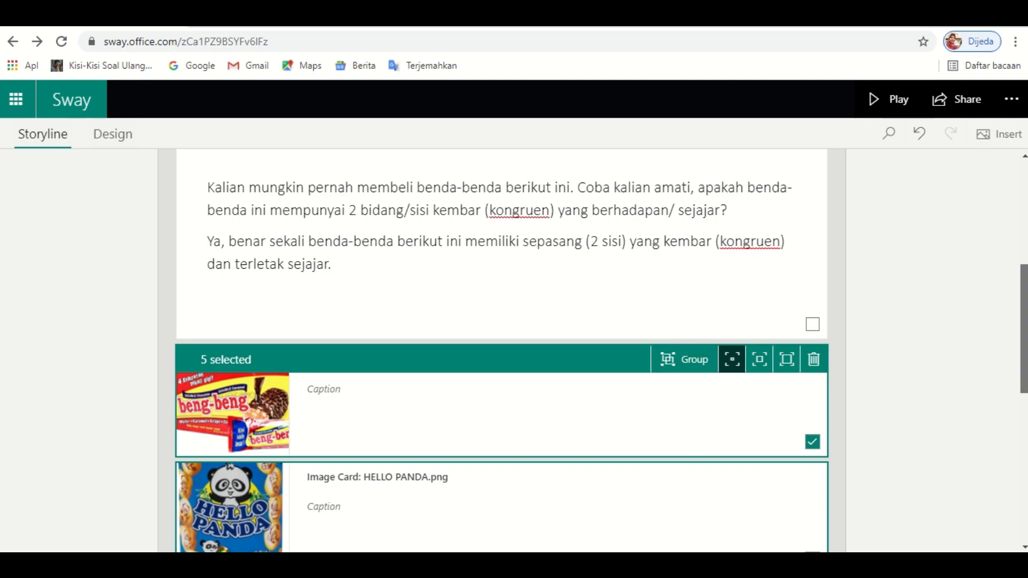
left_click_drag(1024, 331, 1025, 376)
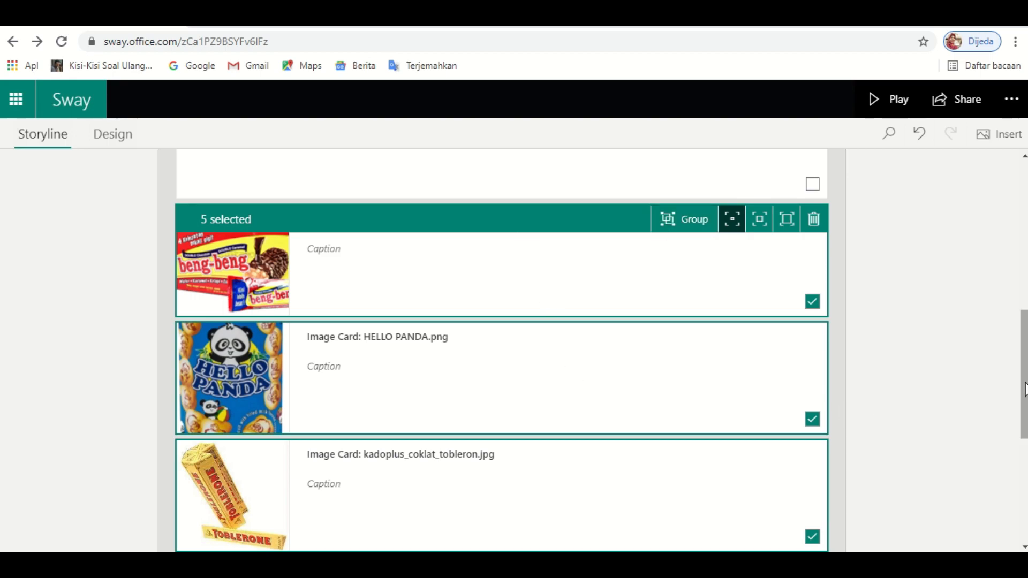
left_click_drag(1026, 389, 1027, 361)
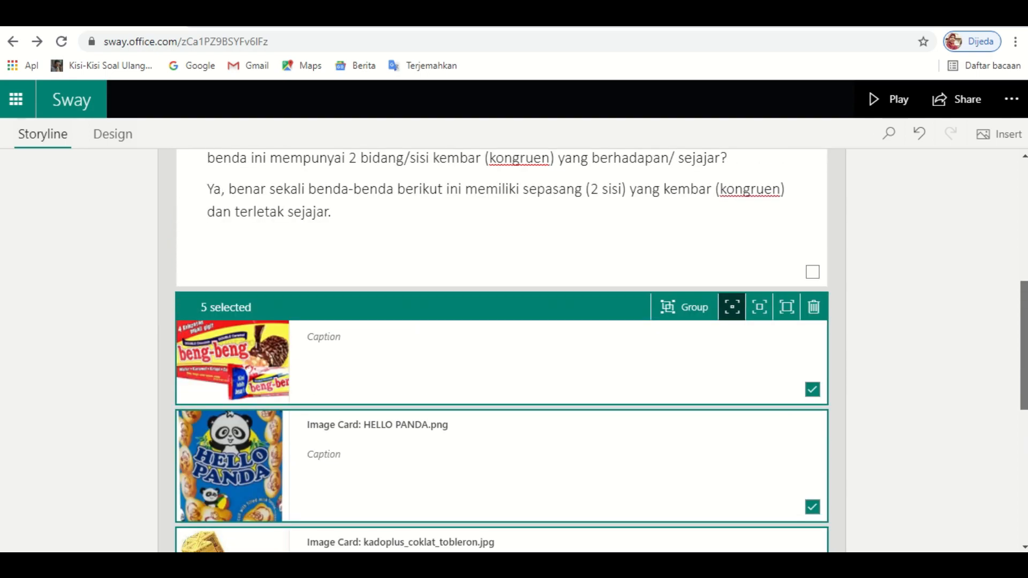
- Group the five product image cards as a Grid and play the Sway
left_click(684, 316)
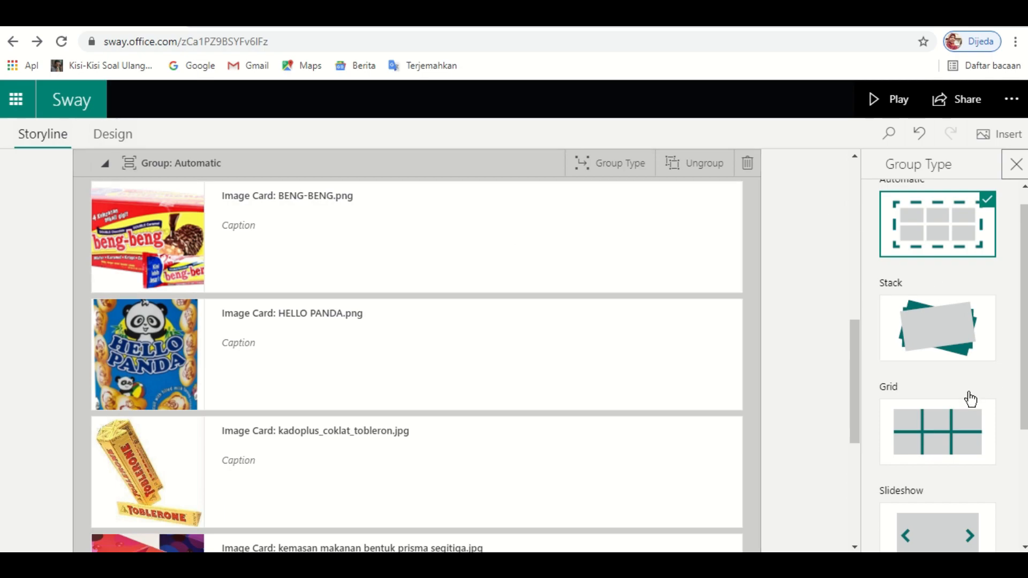
scroll(1023, 349, "down", 2)
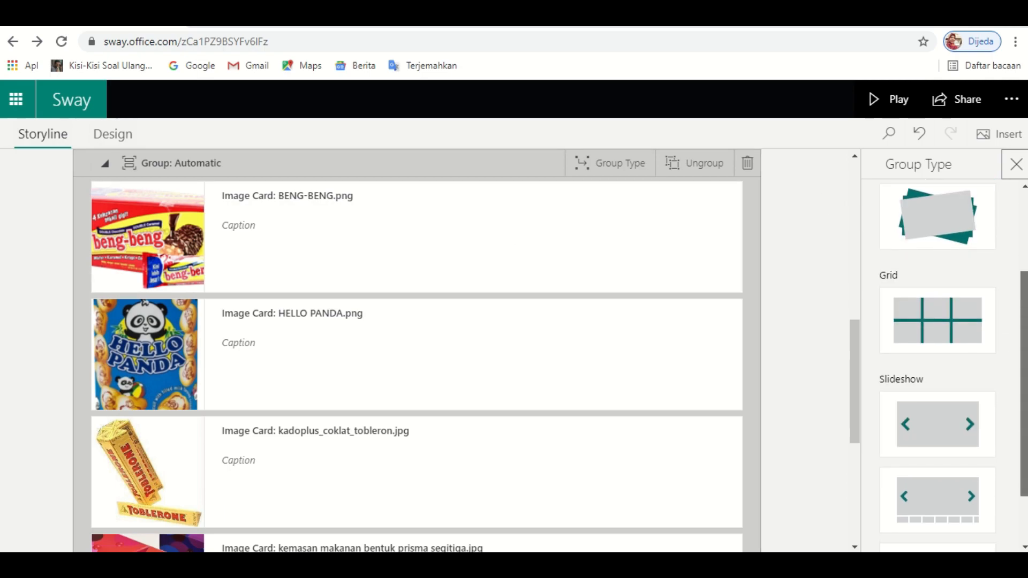
scroll(1007, 364, "up", 2)
left_click(940, 415)
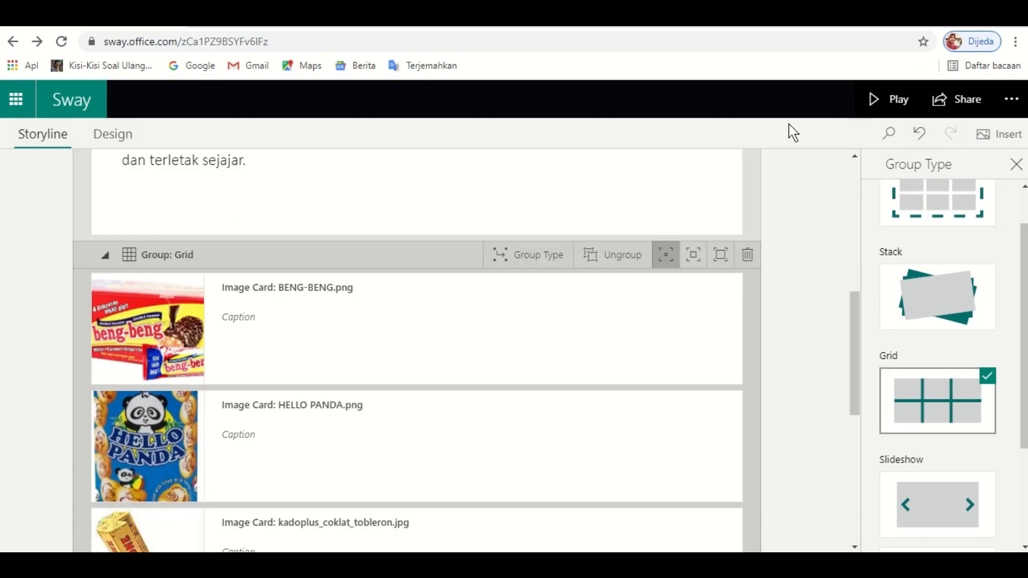
left_click(888, 105)
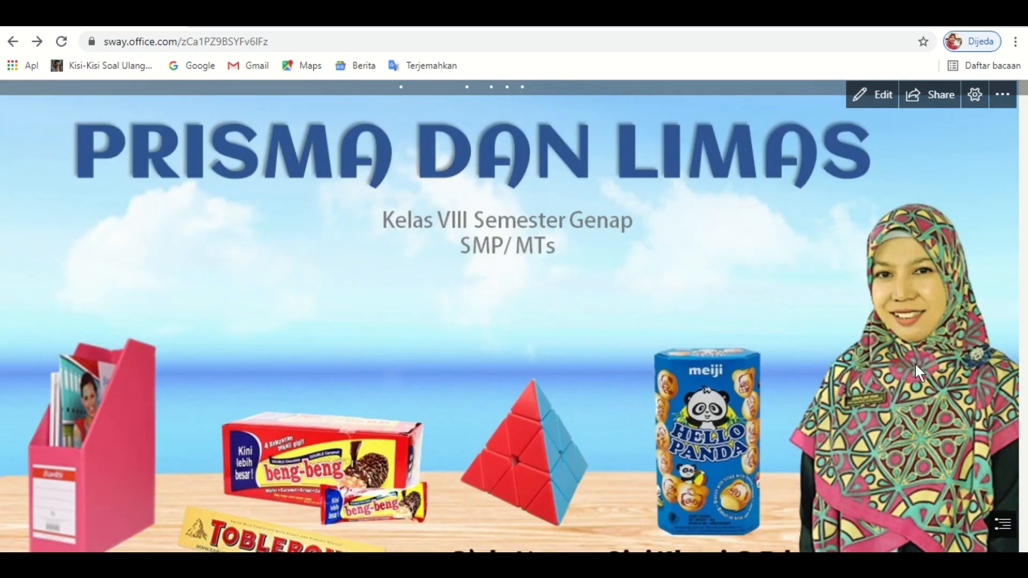
- Scroll through the playing Sway, then go back to the Storyline editor
scroll(917, 371, "down", 15)
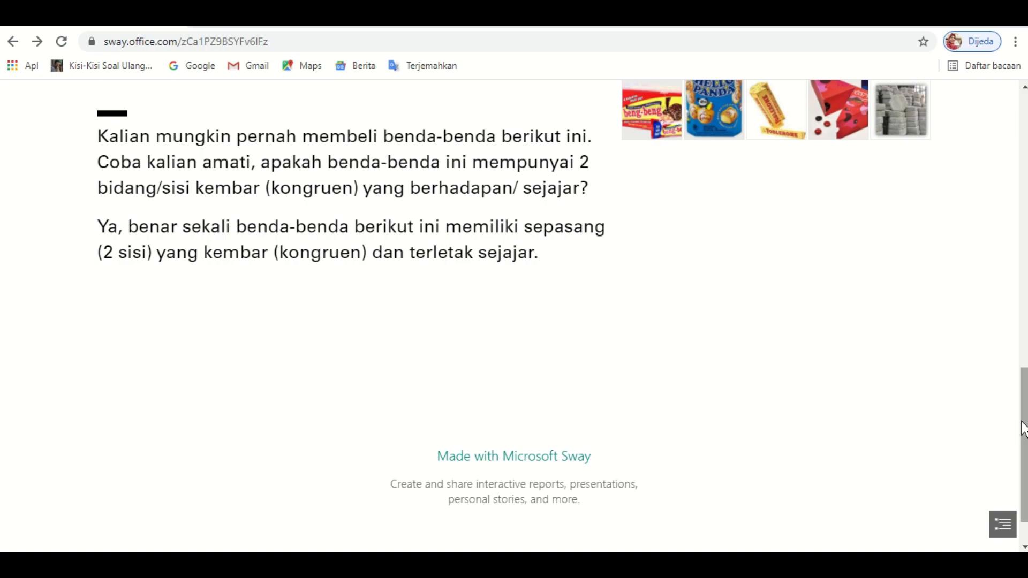
scroll(1023, 429, "up", 3)
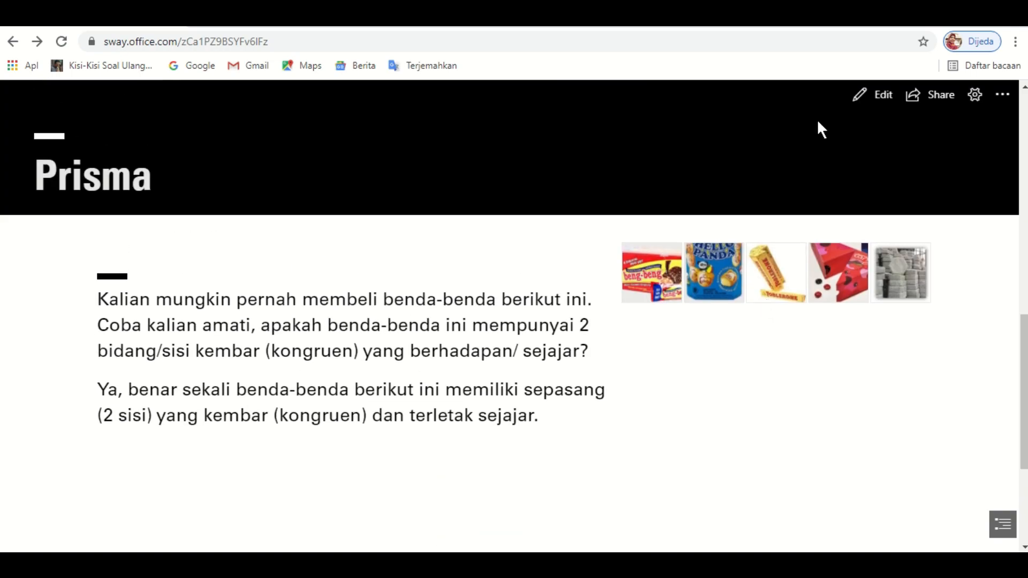
left_click(879, 96)
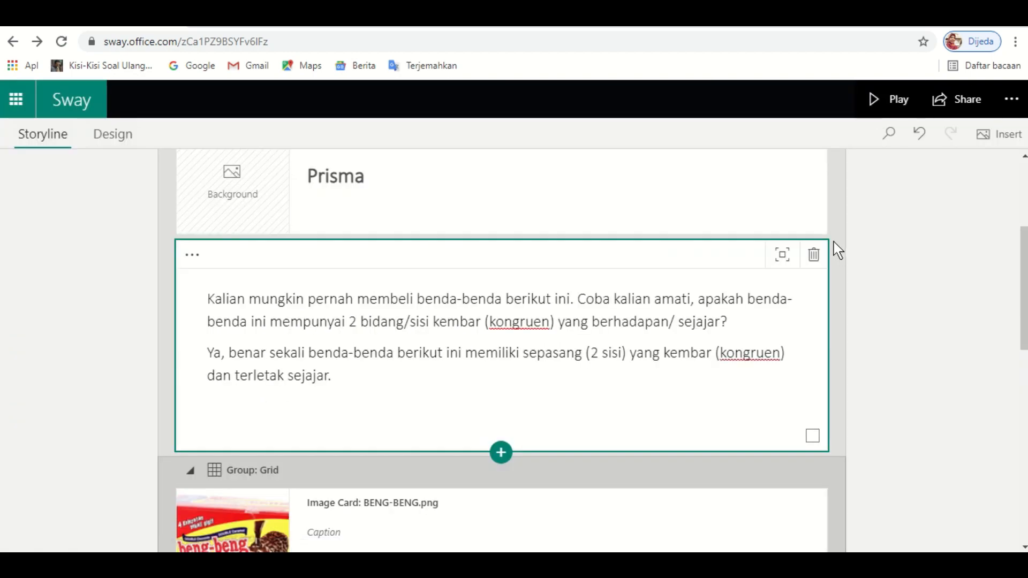
- Give the Grid group of product images full-width emphasis and preview the Sway
scroll(962, 350, "down", 4)
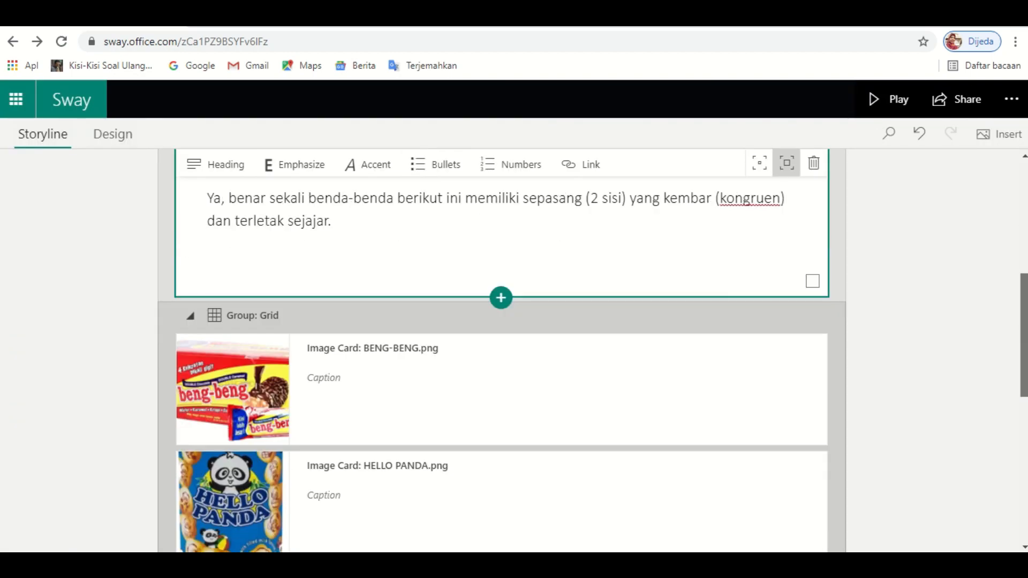
left_click(616, 257)
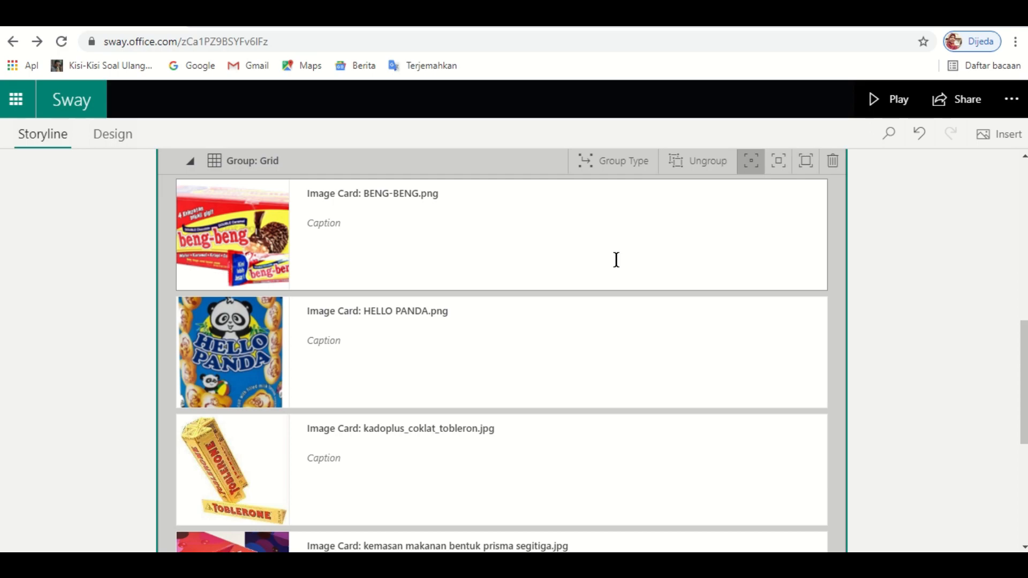
scroll(983, 313, "up", 3)
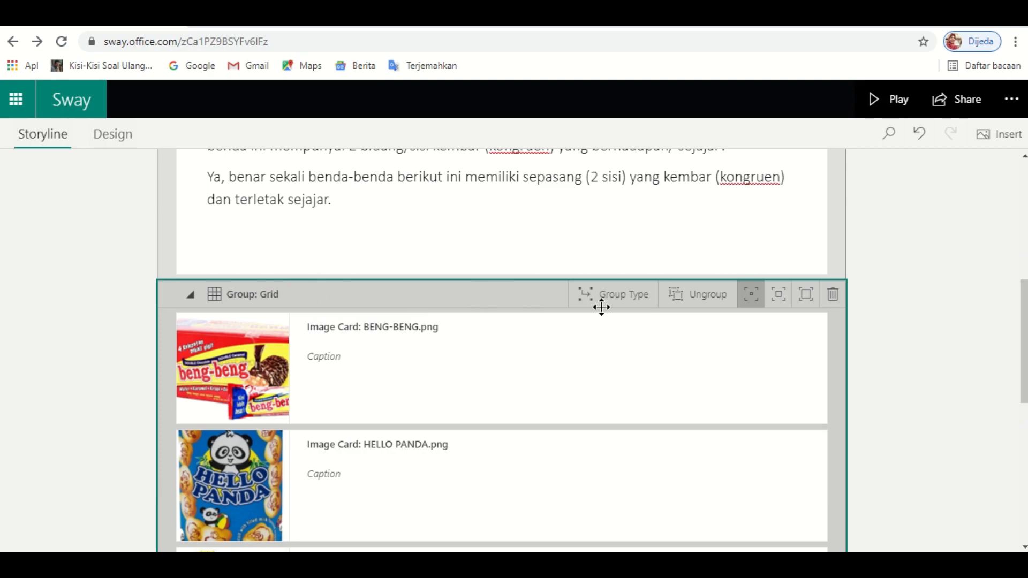
left_click(755, 301)
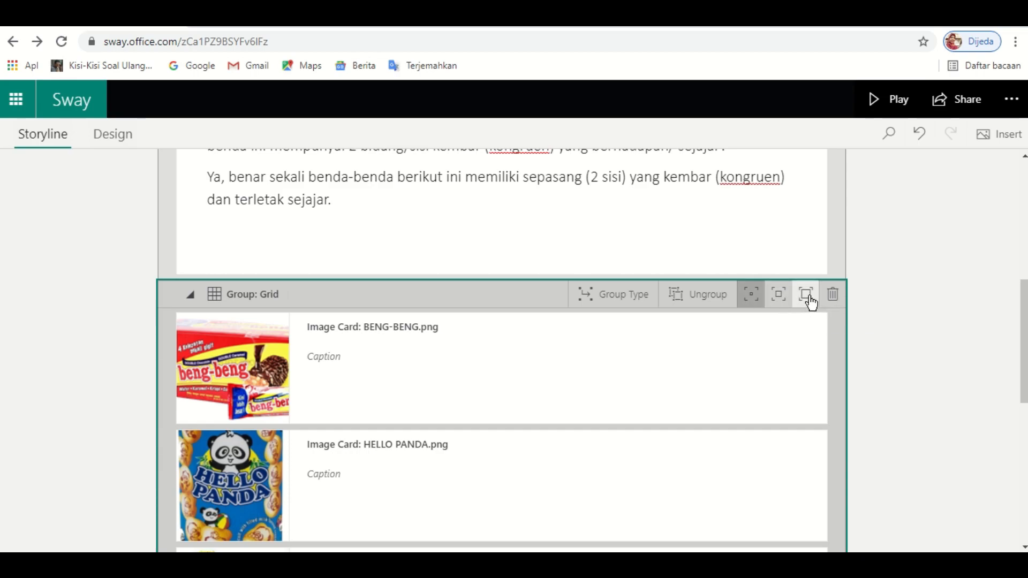
left_click(810, 300)
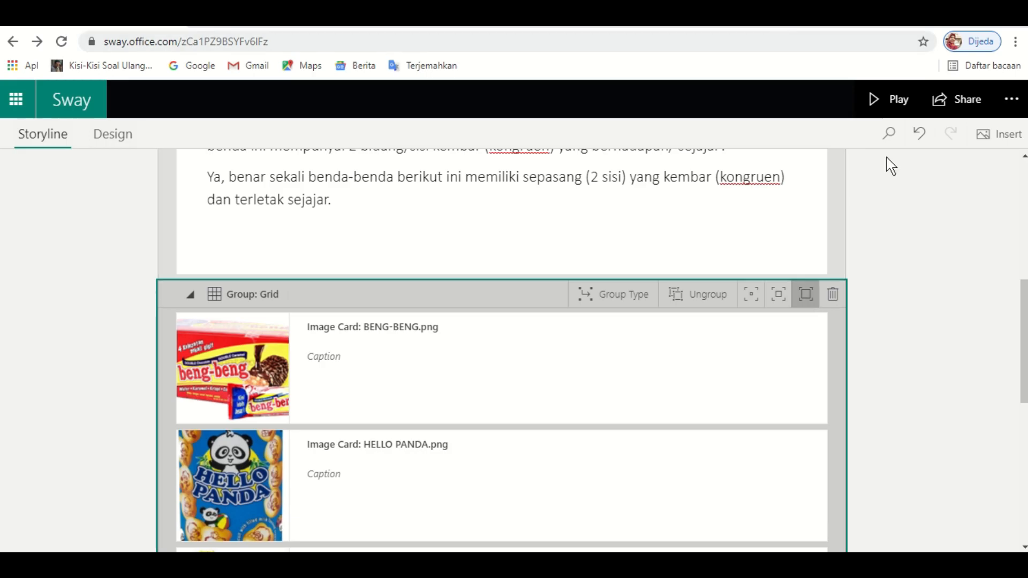
left_click(896, 104)
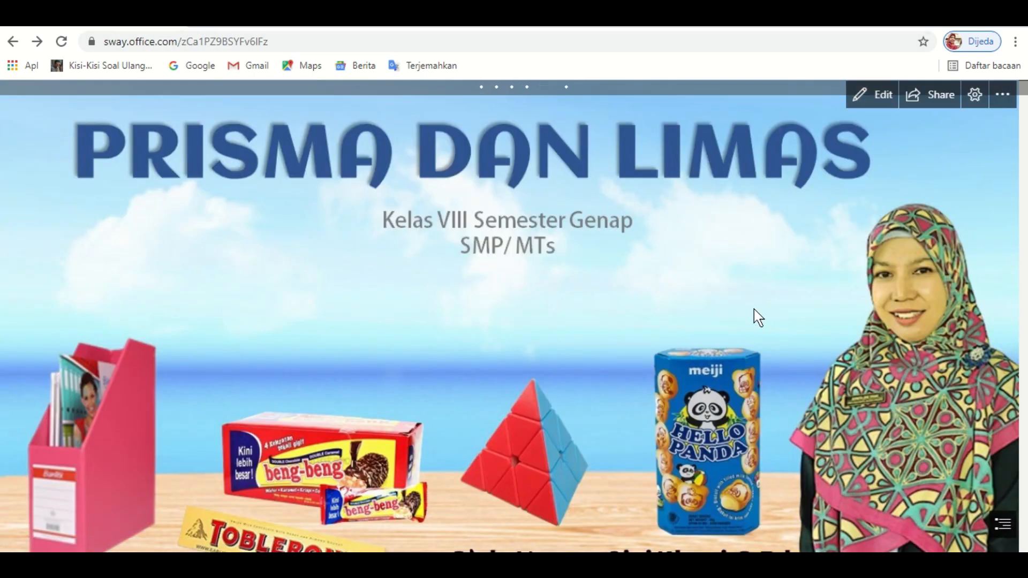
scroll(734, 363, "down", 2)
scroll(733, 363, "down", 6)
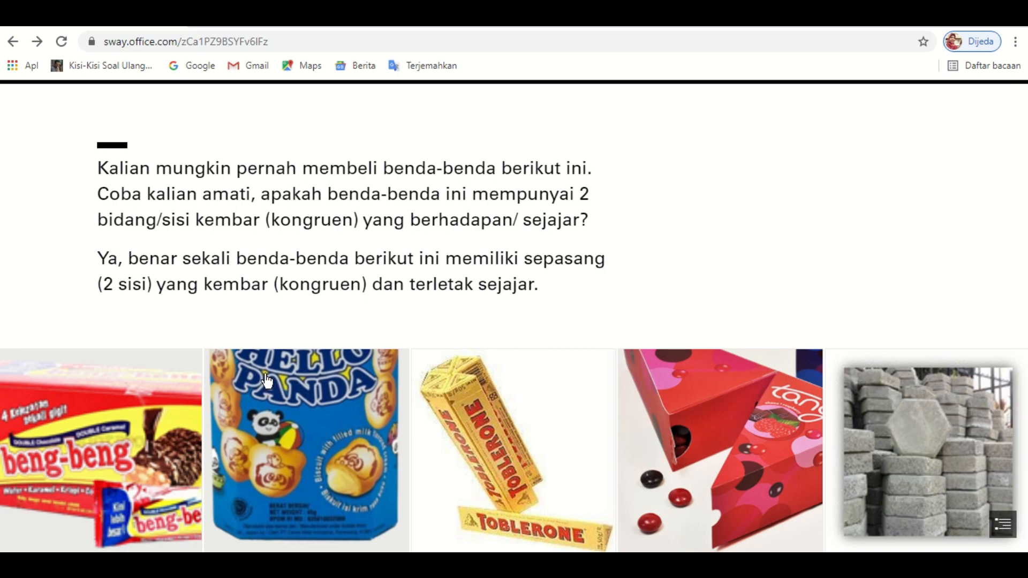
left_click(281, 401)
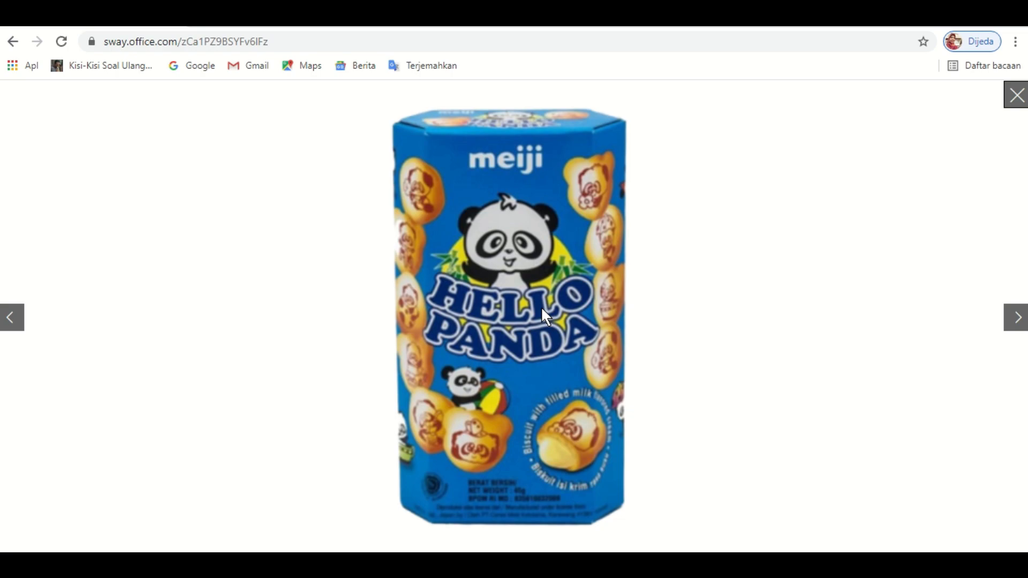
key("Right")
key("Right")
key("Right")
key("Right")
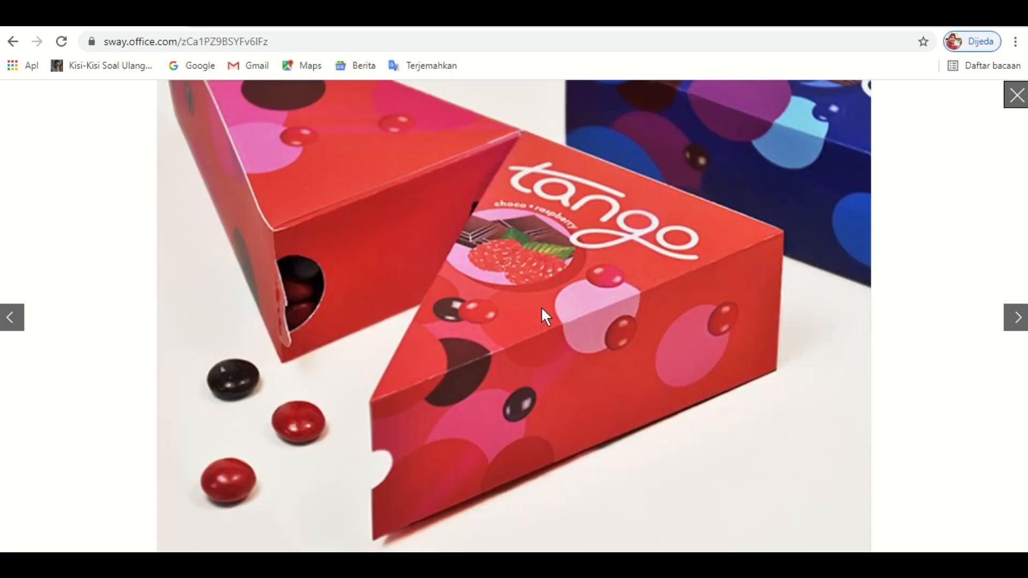
key("Right")
key("Right")
left_click(1015, 95)
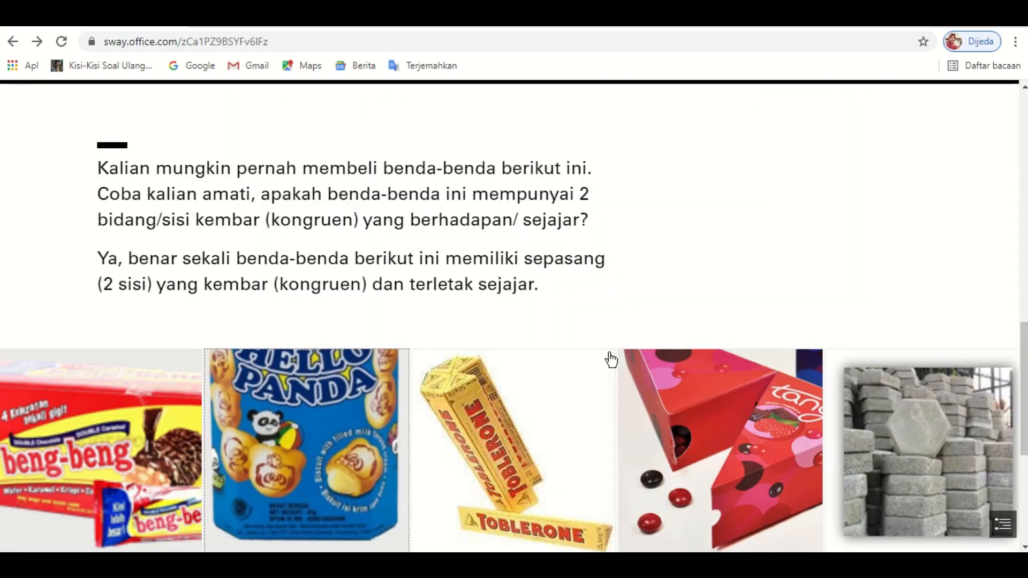